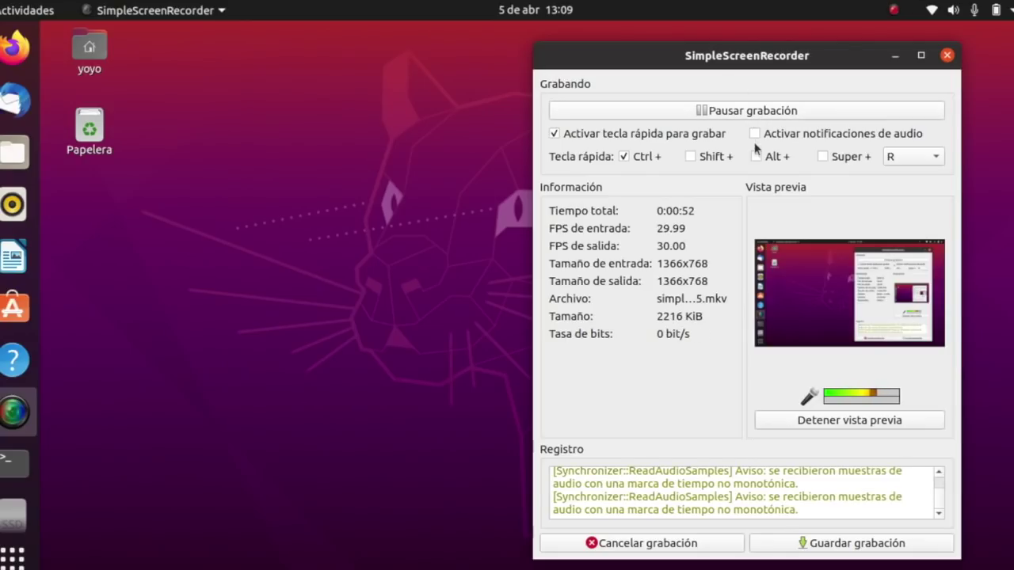
# Minimise the screen recorder window, bring it back briefly, and minimise it again to clear the desktop.
pyautogui.click(895, 57)
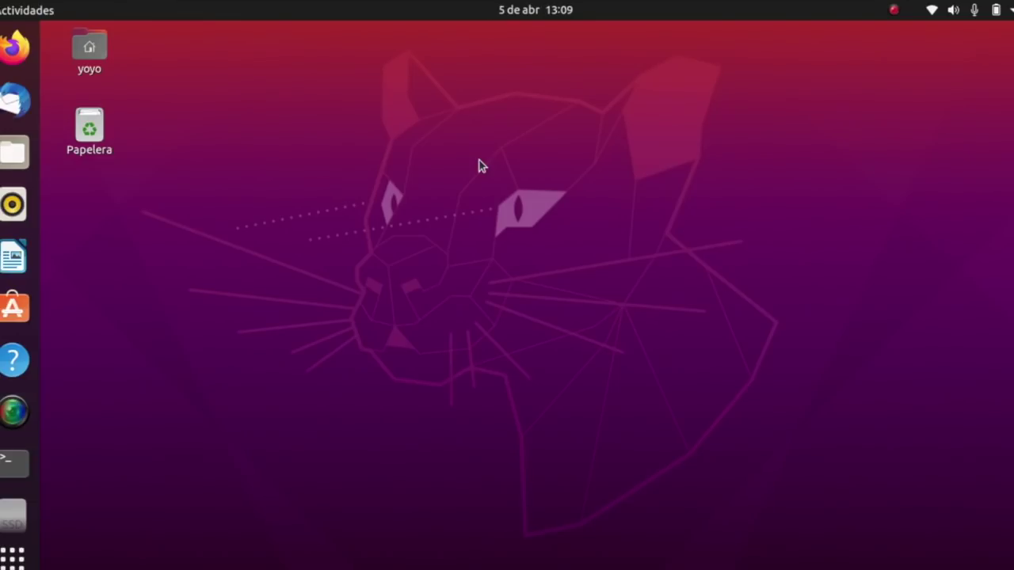
pyautogui.click(14, 411)
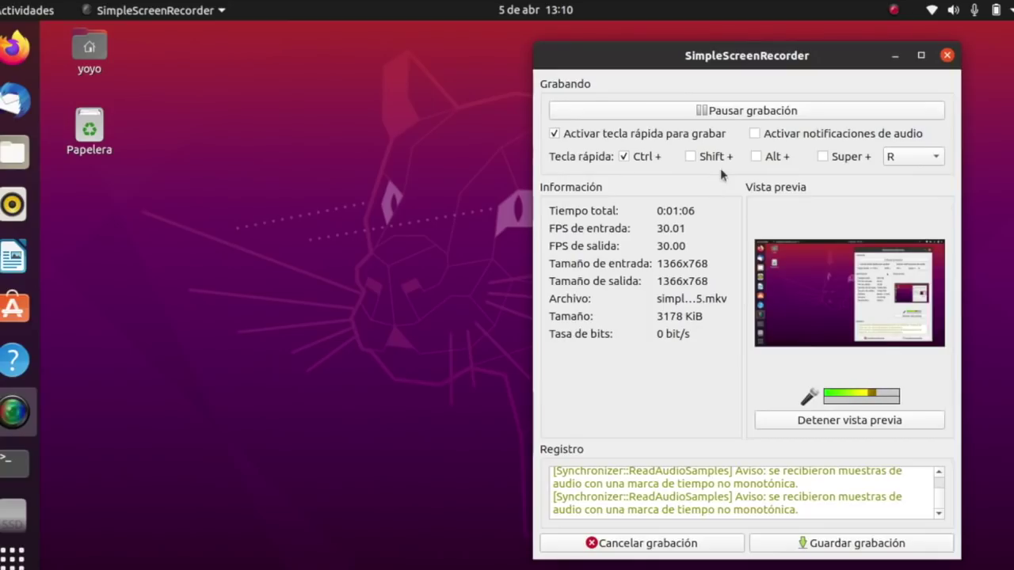
pyautogui.click(894, 57)
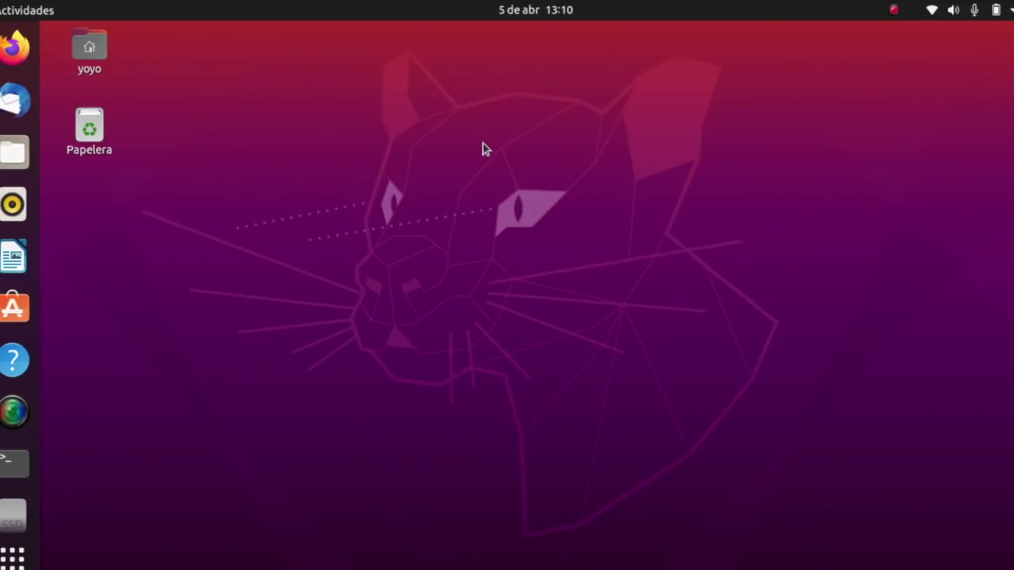
# Switch to Firefox, read the OMG! Ubuntu article on the Ubuntu 20.04 beta through to its download section, and minimise the browser.
pyautogui.click(14, 48)
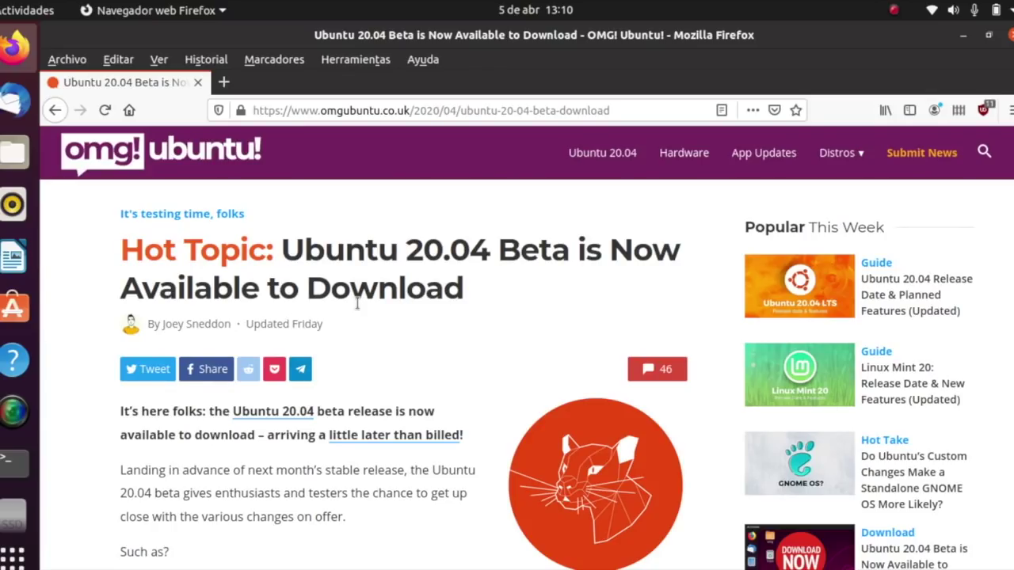
pyautogui.scroll(-3, 358, 306)
pyautogui.doubleClick(358, 308)
pyautogui.scroll(-3, 358, 309)
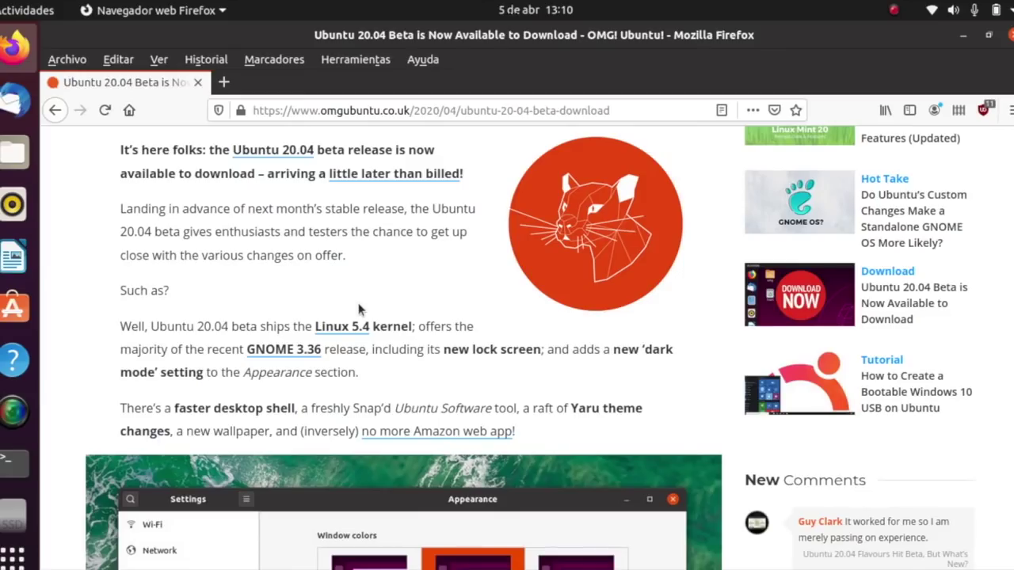
pyautogui.scroll(-2, 357, 309)
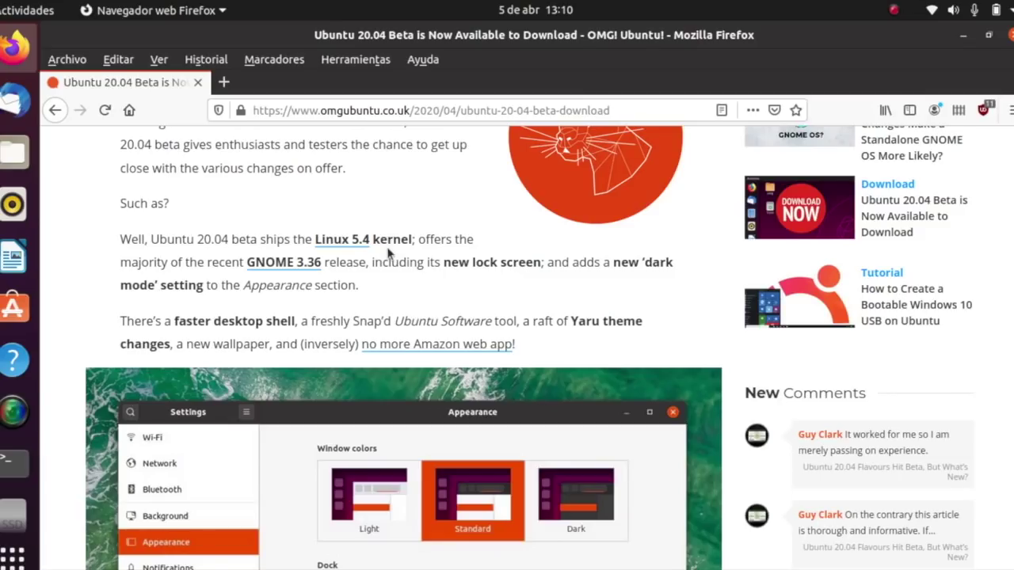
pyautogui.scroll(-5, 392, 254)
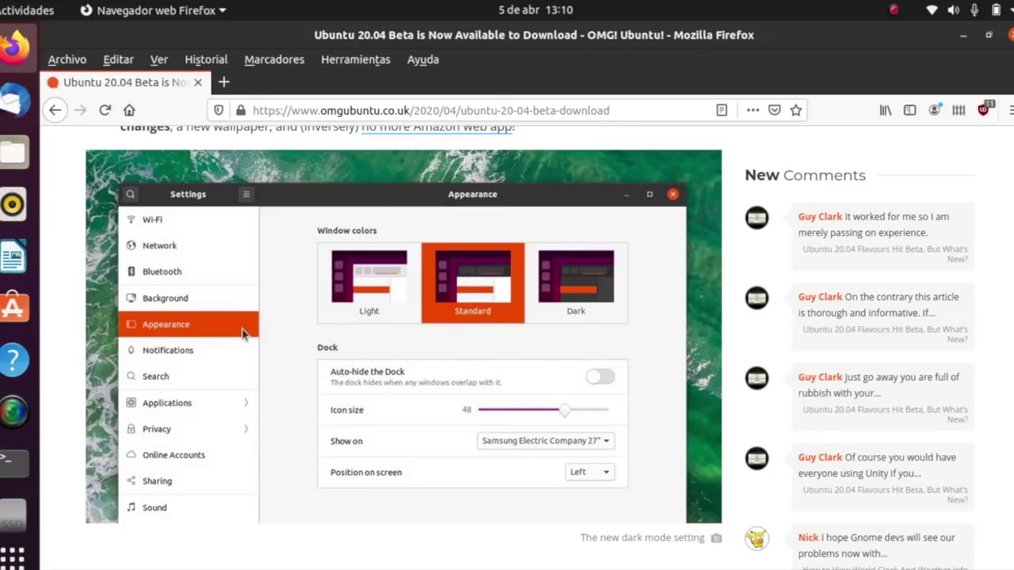
pyautogui.scroll(5, 263, 333)
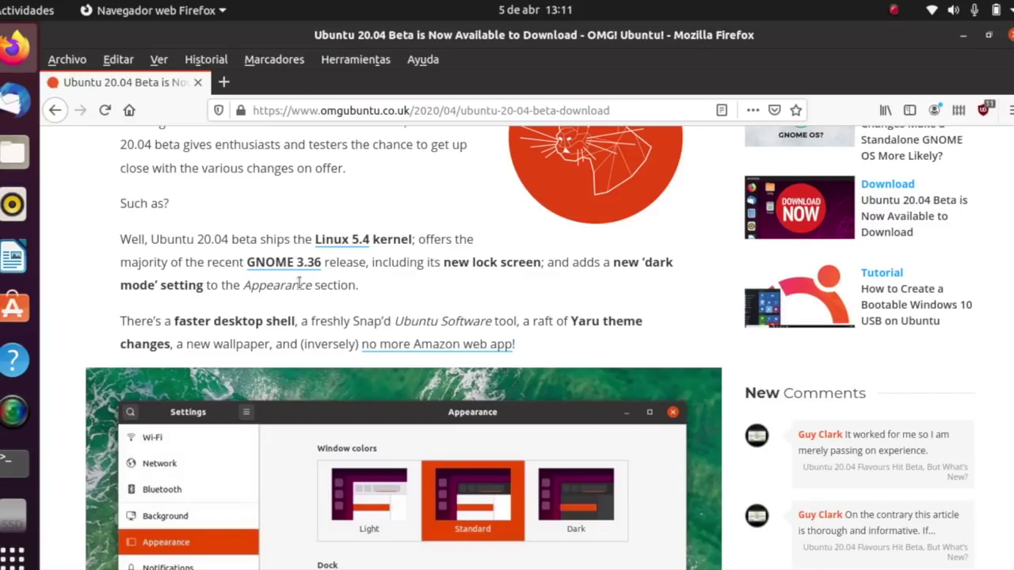
pyautogui.scroll(-6, 299, 280)
pyautogui.scroll(-1, 299, 282)
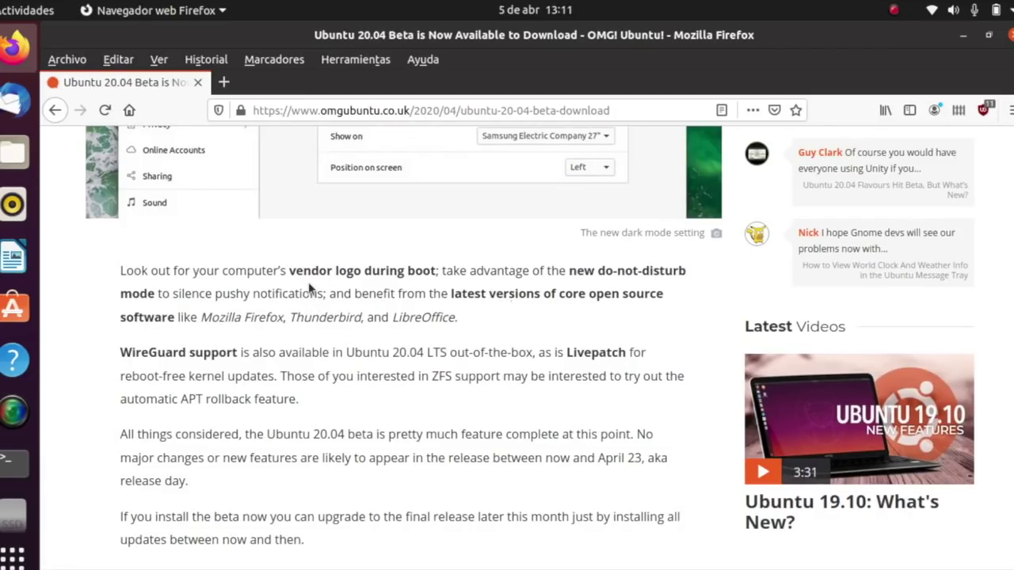
pyautogui.scroll(-5, 308, 290)
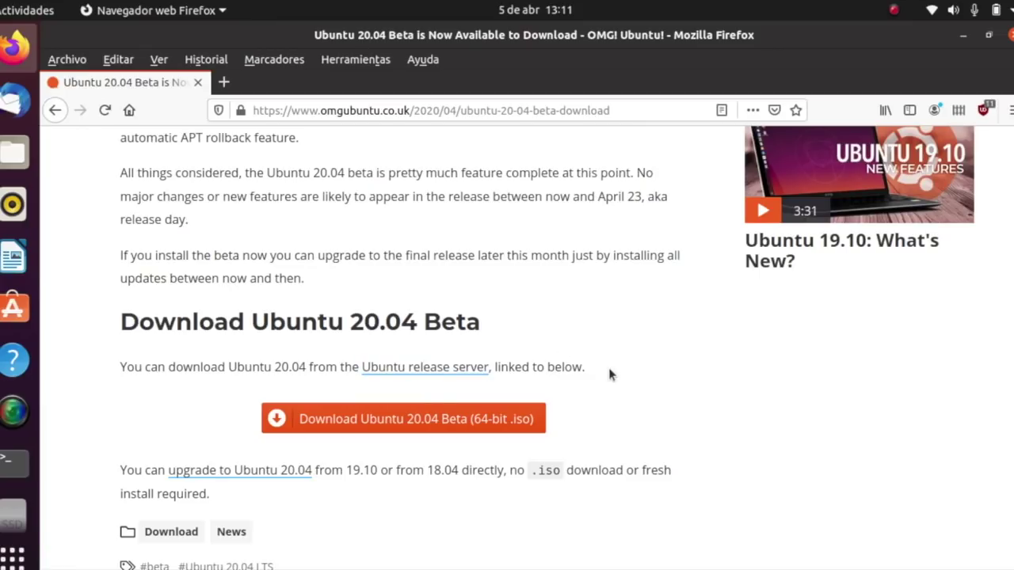
pyautogui.scroll(10, 610, 367)
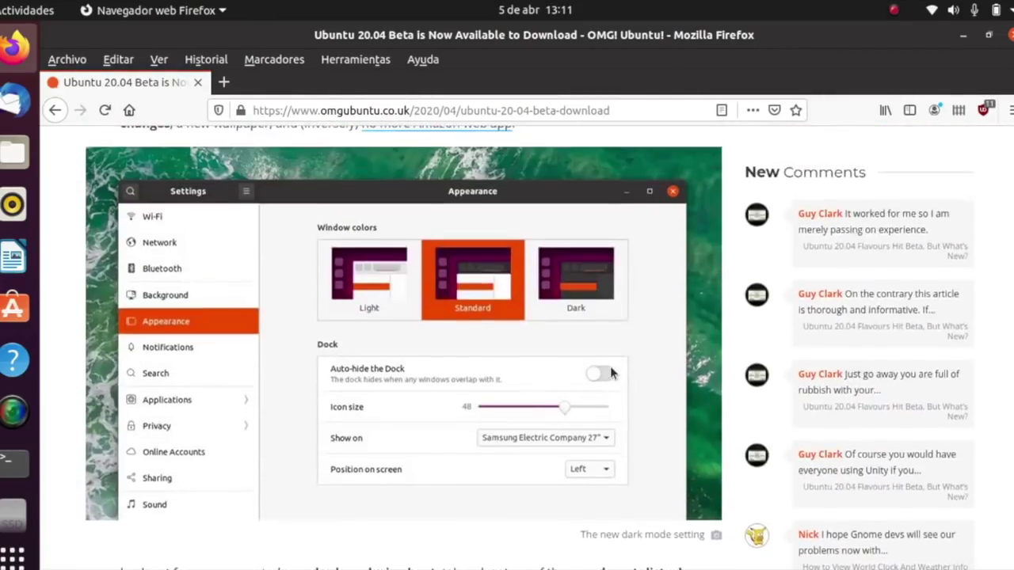
pyautogui.scroll(5, 610, 369)
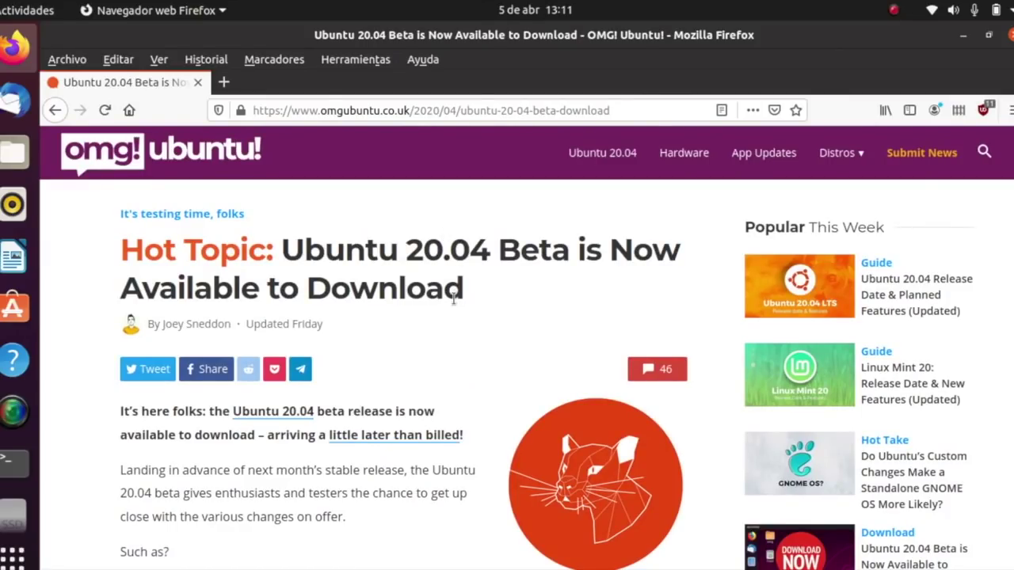
pyautogui.click(963, 35)
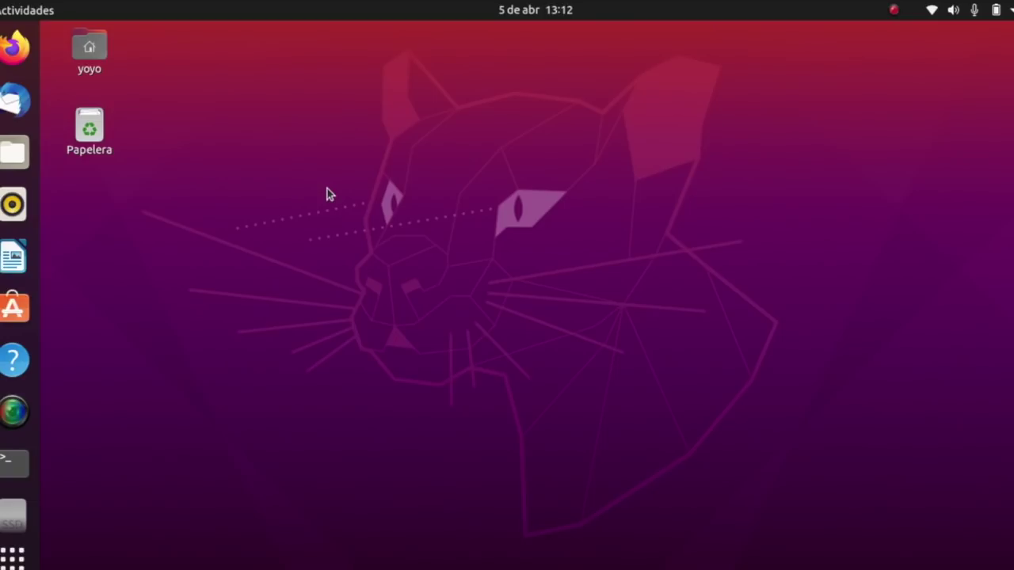
# Switch to the terminal and highlight the GNOME desktop version in the inxi -S output.
pyautogui.click(13, 463)
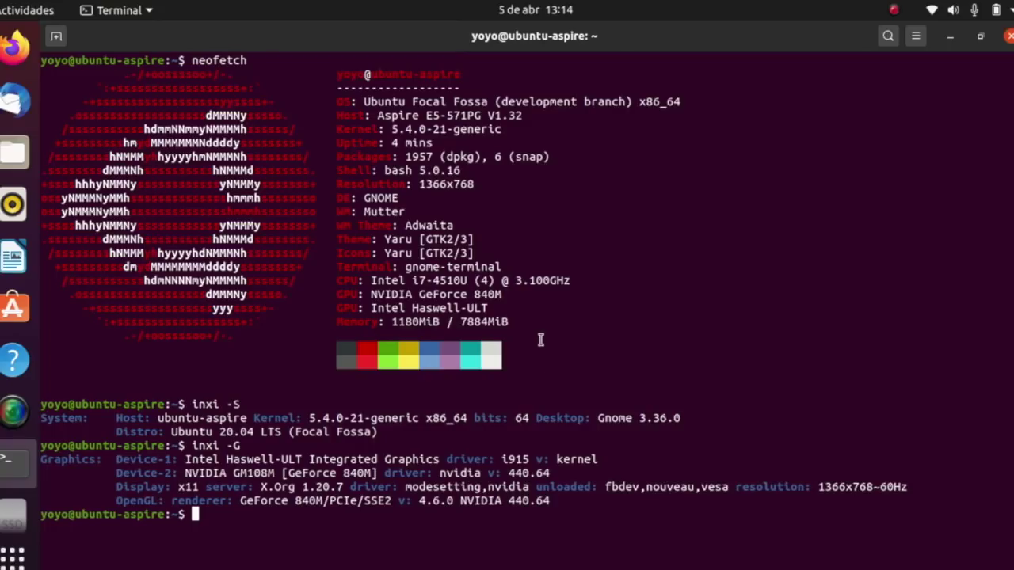
pyautogui.moveTo(678, 418); pyautogui.dragTo(591, 415)
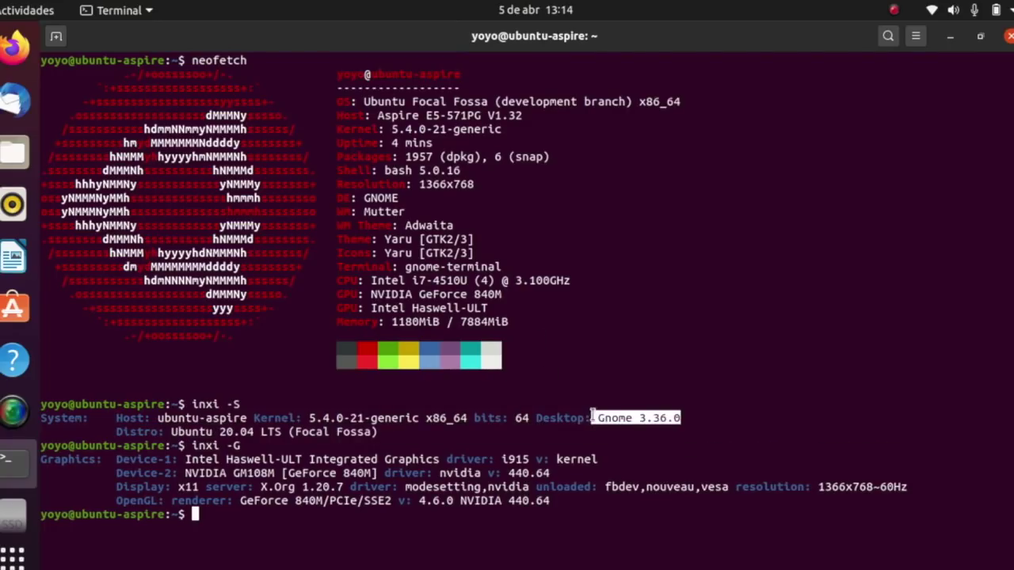
# Open the Files app on the home folder and look over its main menu and its view and sorting options.
pyautogui.click(23, 147)
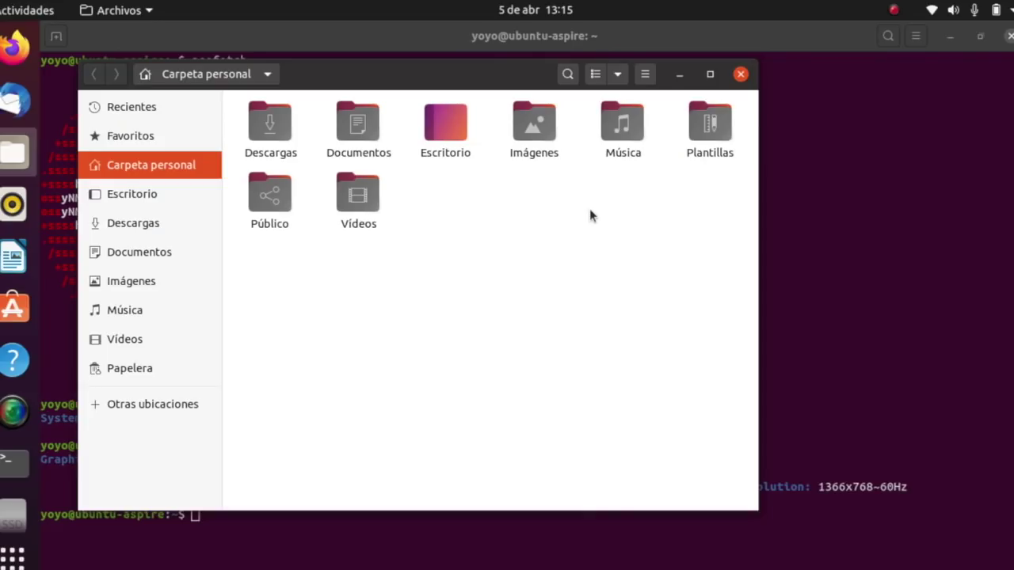
pyautogui.click(644, 74)
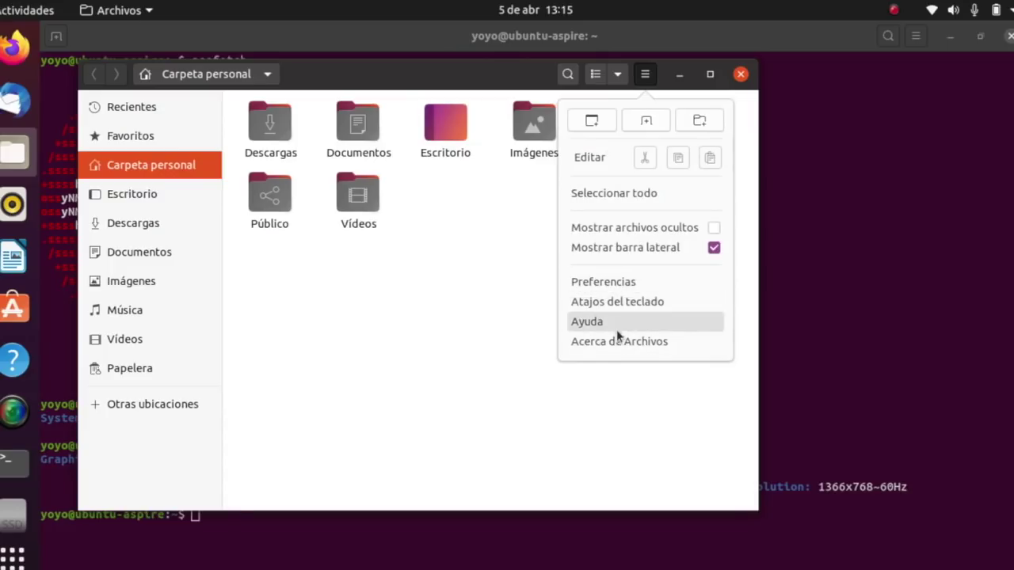
pyautogui.click(522, 294)
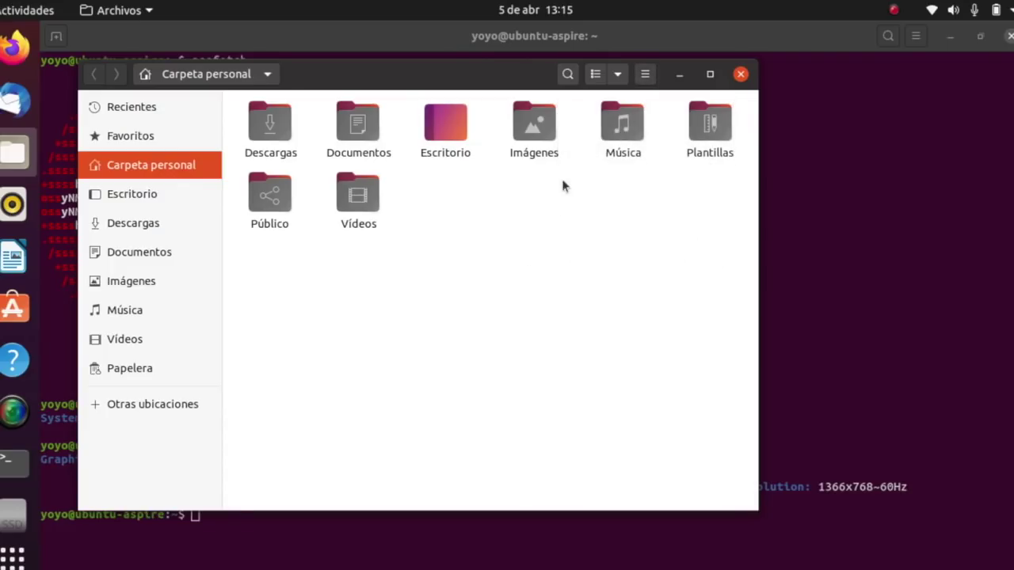
pyautogui.click(617, 76)
pyautogui.click(590, 323)
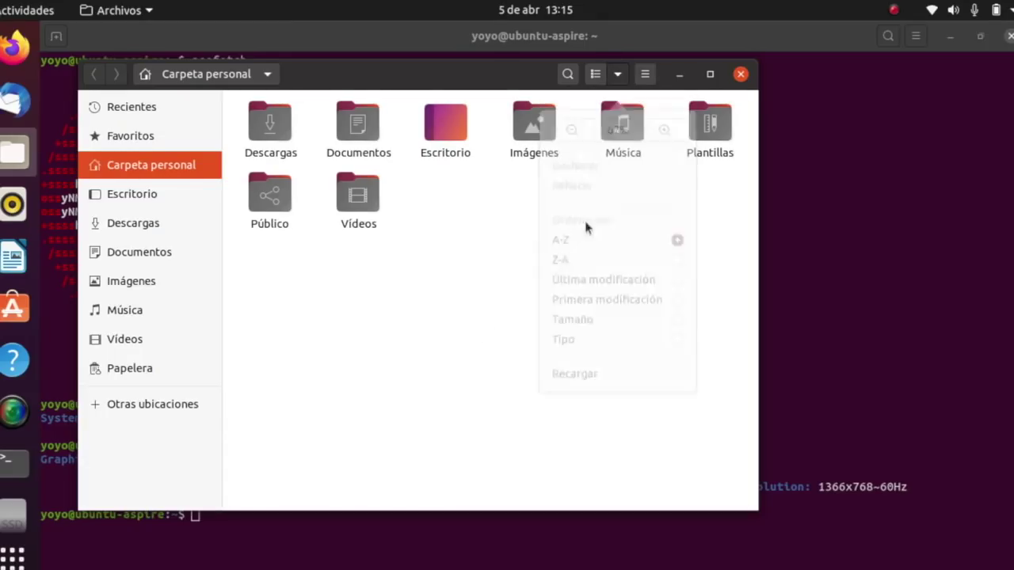
pyautogui.click(646, 79)
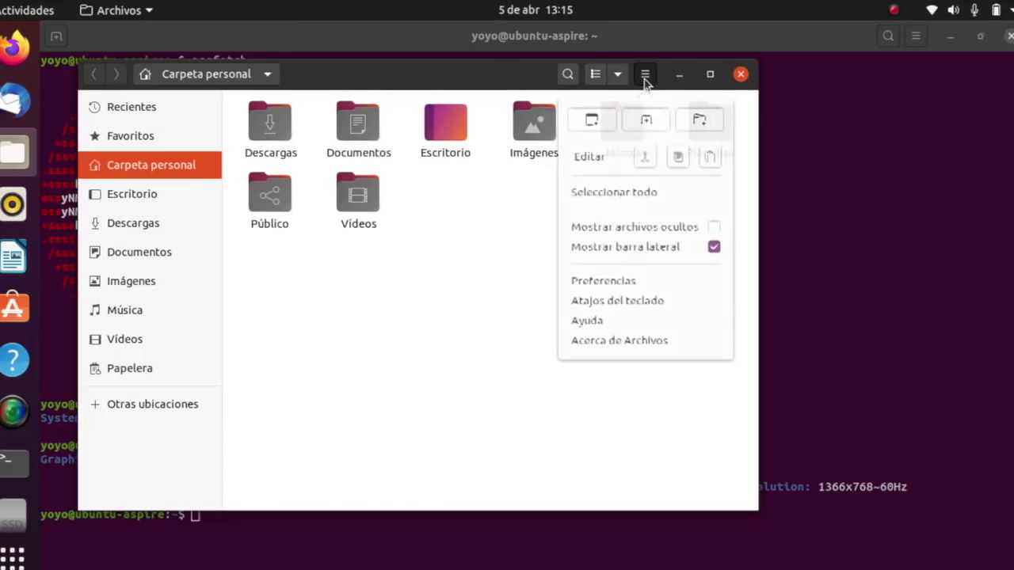
pyautogui.click(607, 328)
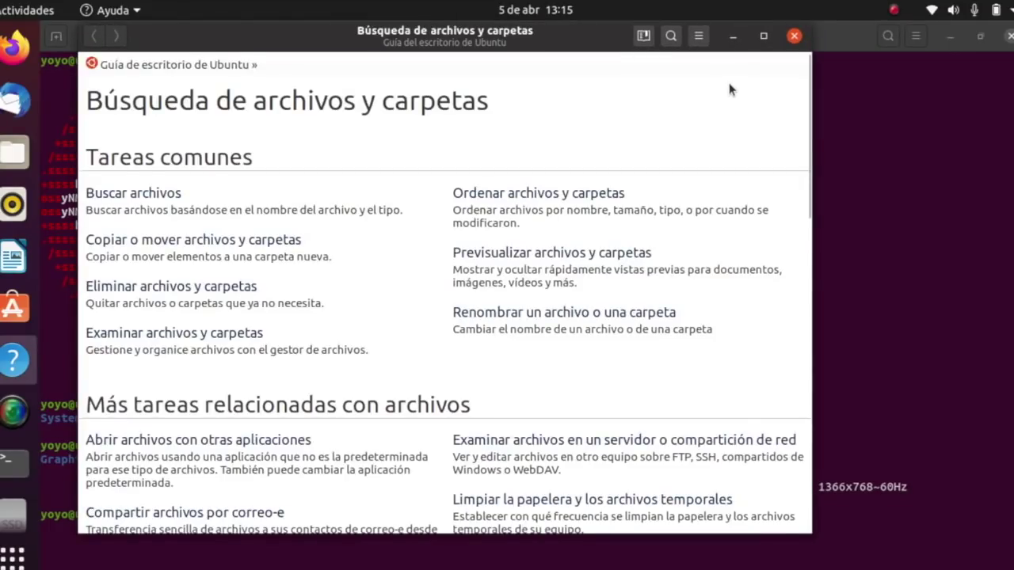
pyautogui.click(794, 36)
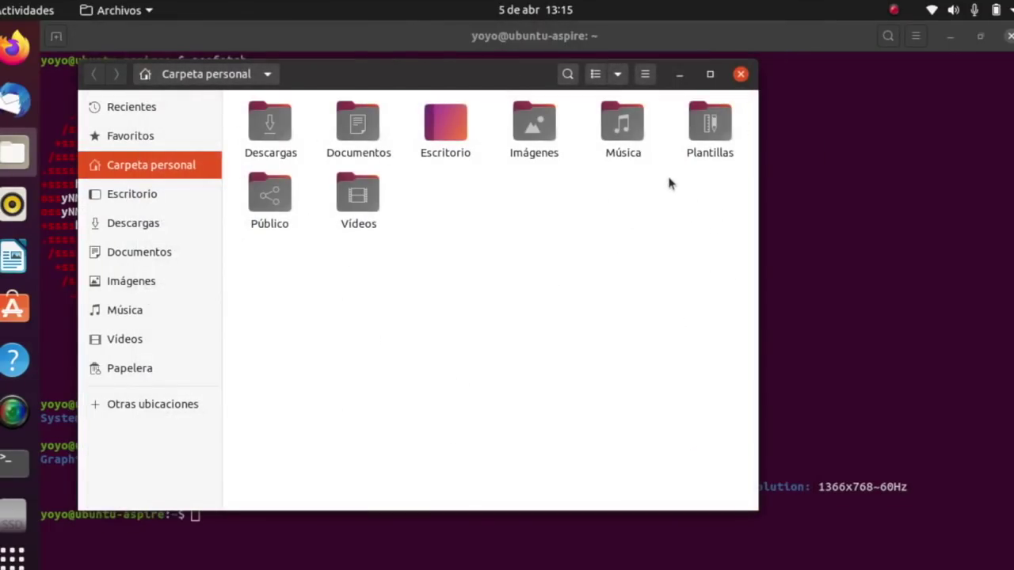
# View the version information of the file manager in its About dialog and close the dialog.
pyautogui.click(647, 77)
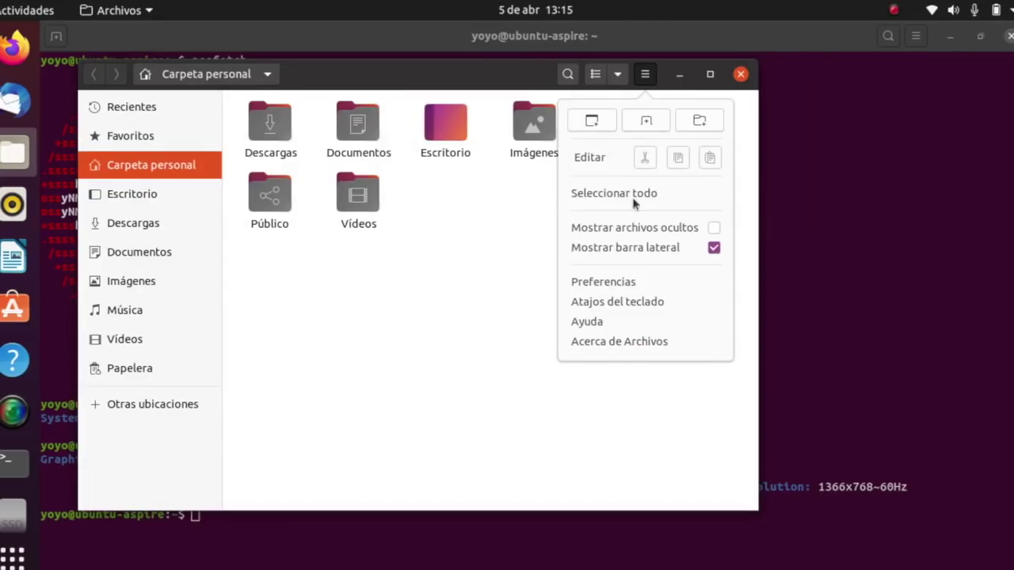
pyautogui.click(618, 343)
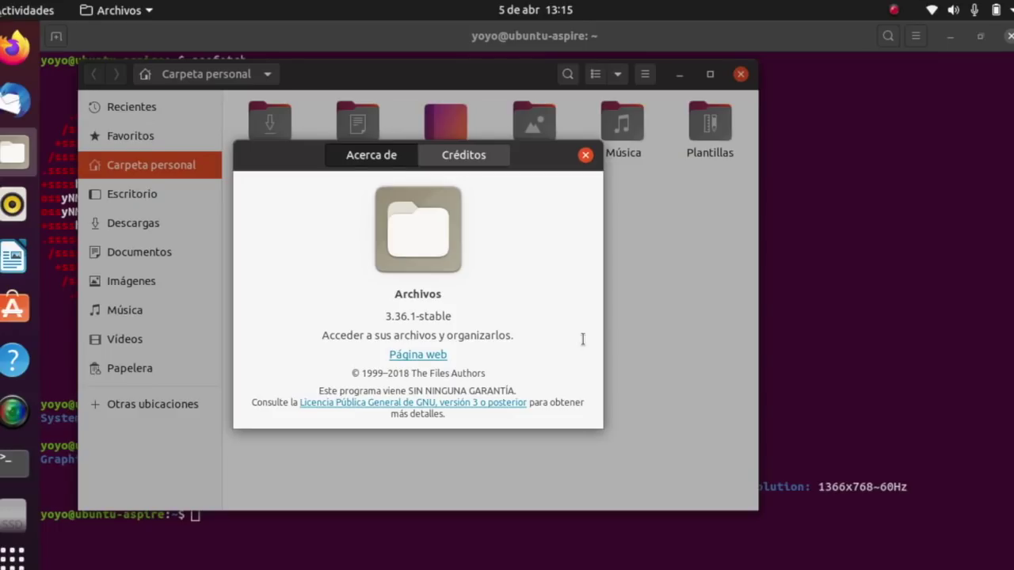
pyautogui.click(586, 155)
# Minimise the terminal and reposition the Files window near the centre of the empty desktop.
pyautogui.moveTo(513, 86)
pyautogui.mouseDown()
pyautogui.moveTo(494, 97)
pyautogui.moveTo(516, 103)
pyautogui.mouseUp()
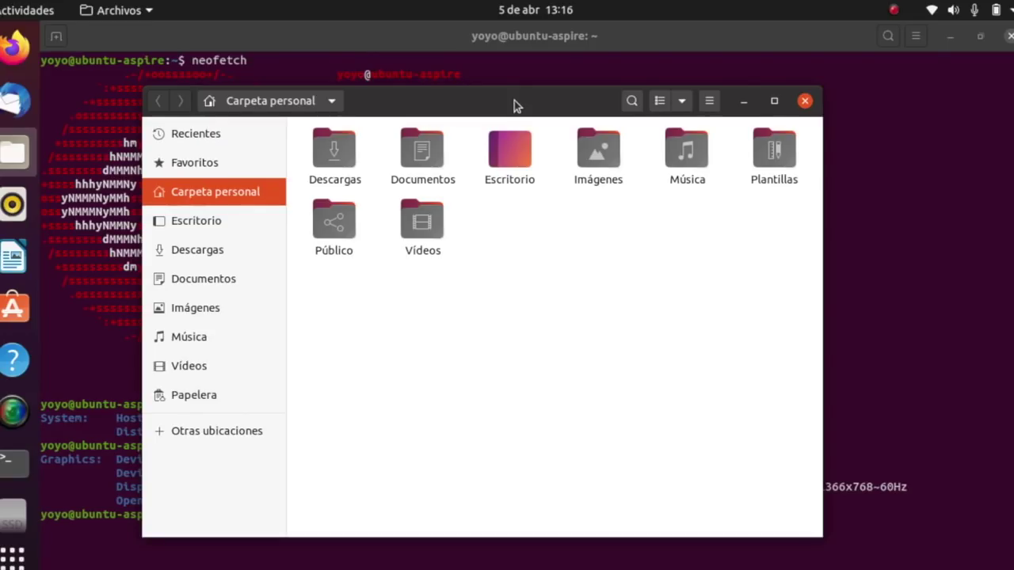
pyautogui.moveTo(529, 101); pyautogui.dragTo(564, 114)
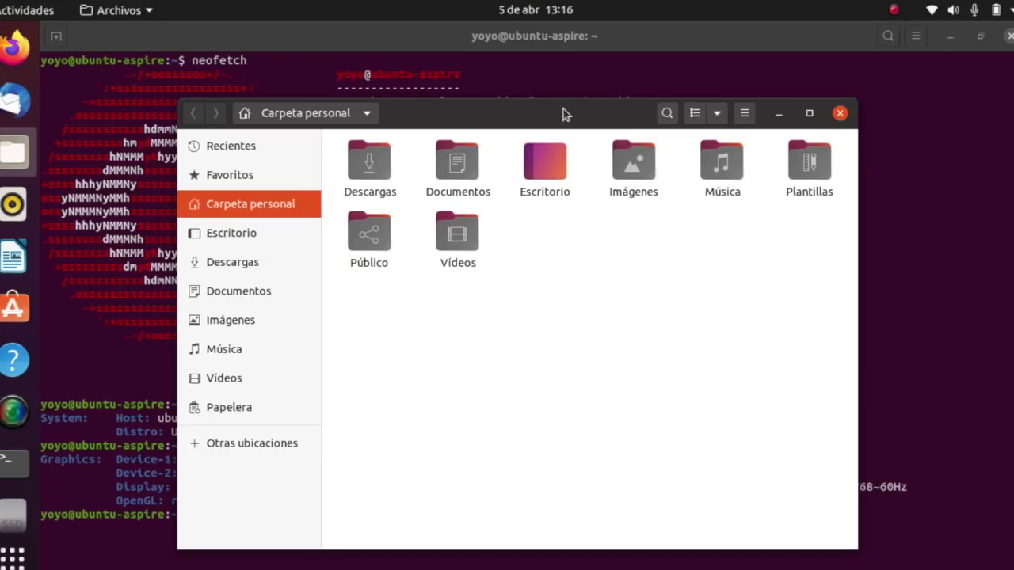
pyautogui.moveTo(562, 115); pyautogui.dragTo(502, 102)
pyautogui.click(955, 47)
pyautogui.click(950, 37)
pyautogui.moveTo(543, 104); pyautogui.dragTo(631, 73)
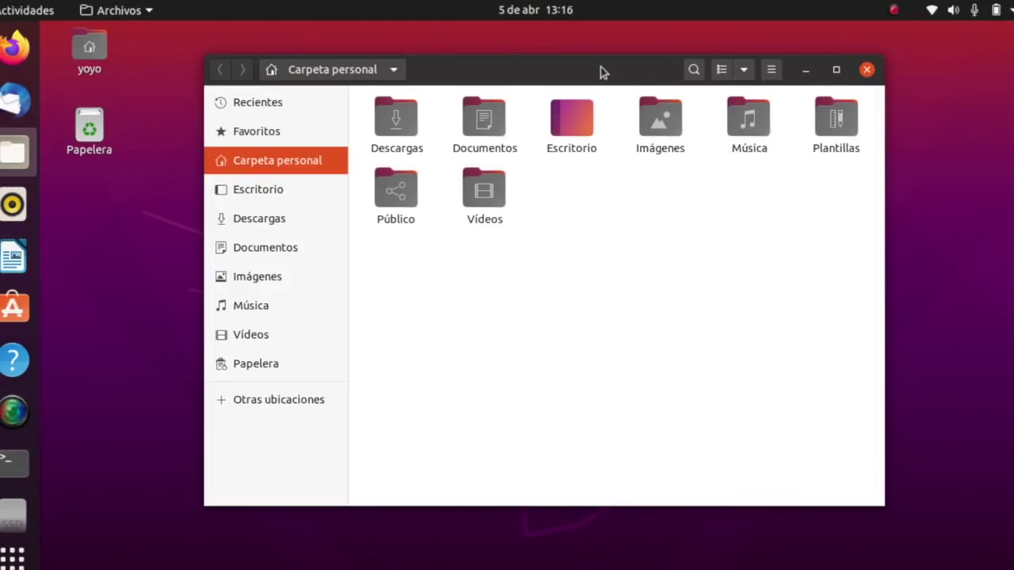
pyautogui.moveTo(599, 70); pyautogui.dragTo(598, 85)
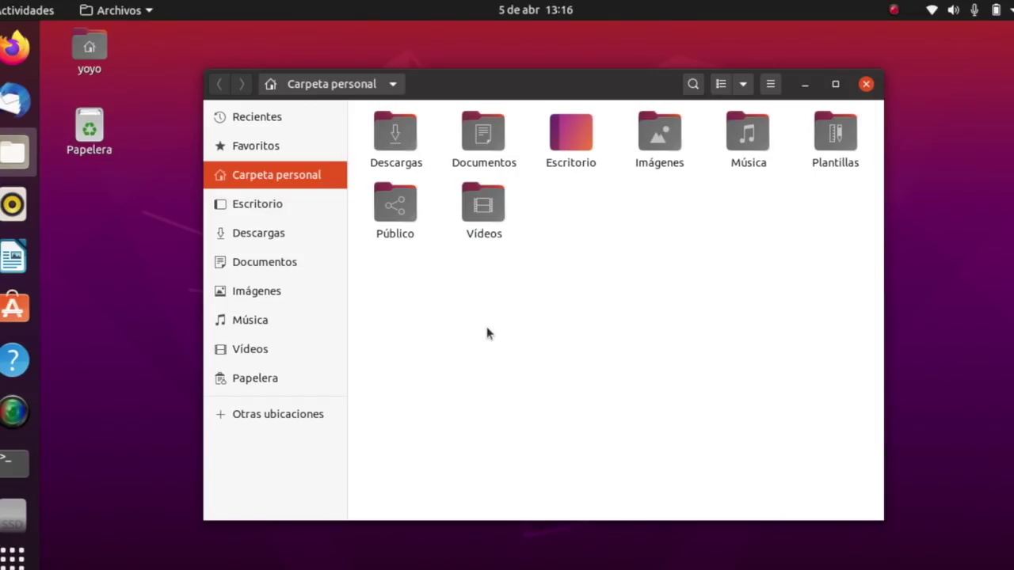
# Minimise the Files window, restore it, and shift it around the desktop back to a central position.
pyautogui.press('Down')
pyautogui.click(445, 324)
pyautogui.click(806, 85)
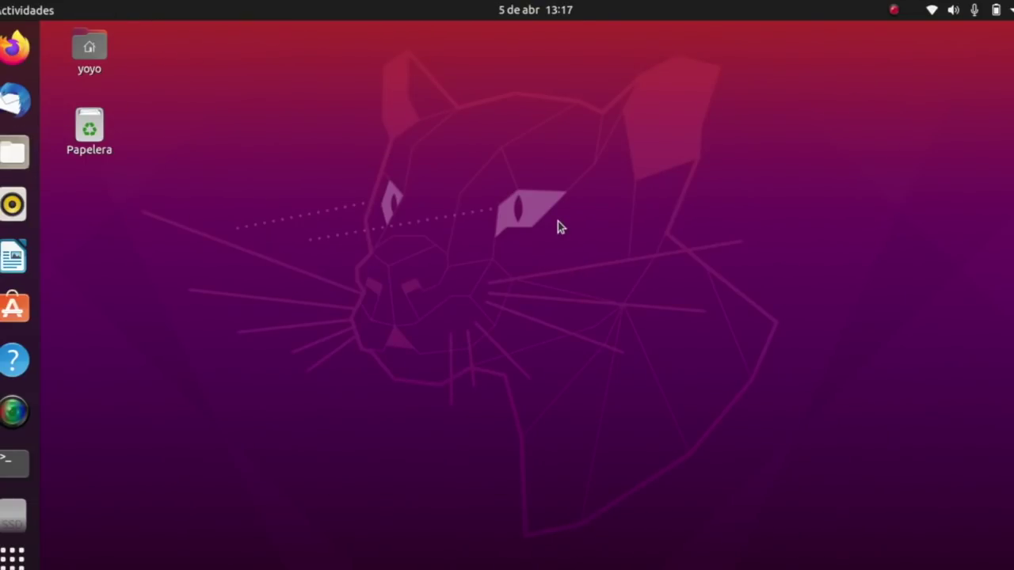
pyautogui.click(13, 152)
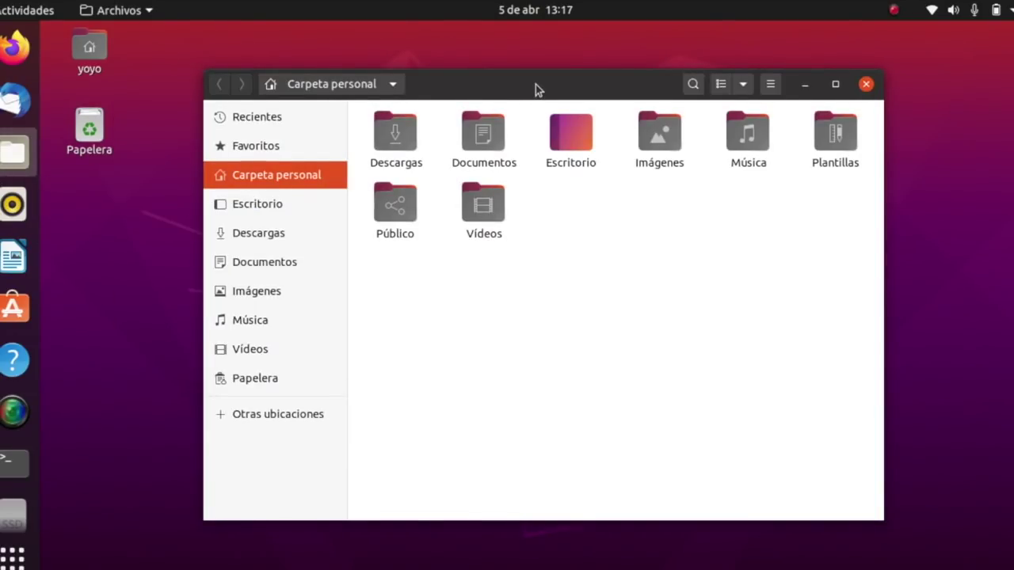
pyautogui.moveTo(536, 88); pyautogui.dragTo(555, 72)
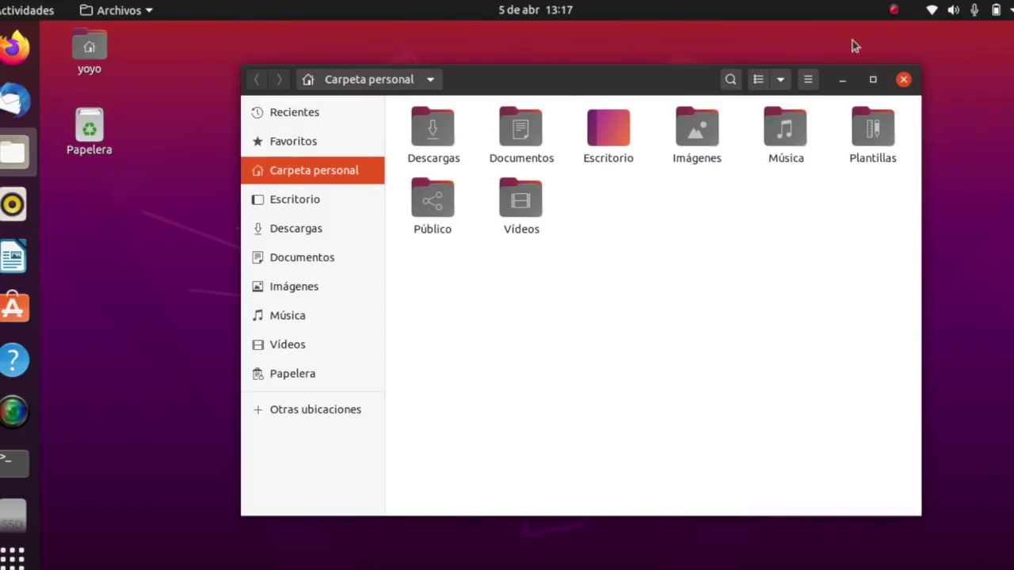
pyautogui.moveTo(599, 77); pyautogui.dragTo(557, 81)
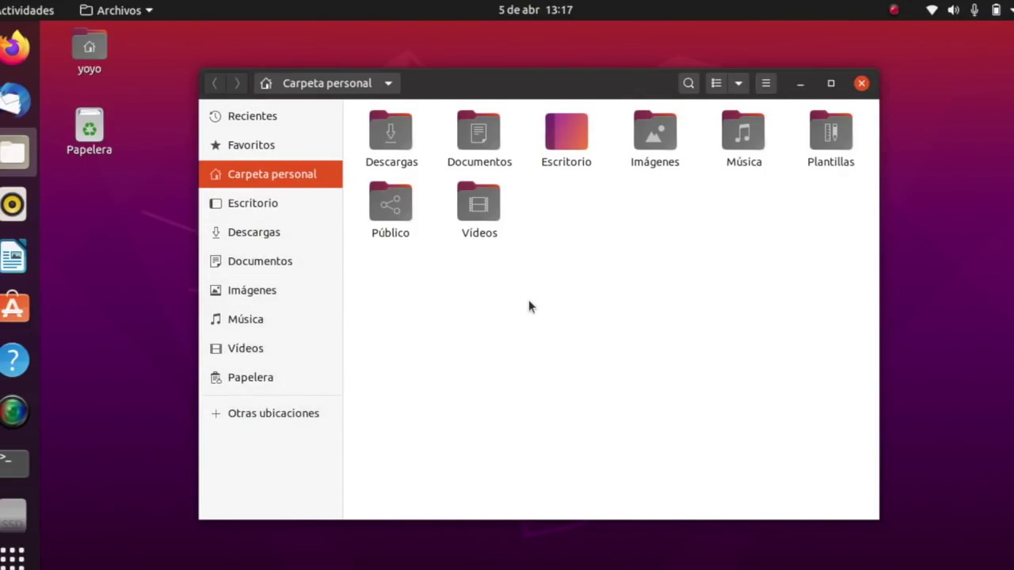
# Try the 50% icon size in the home folder and return the icons to 67%.
pyautogui.click(739, 83)
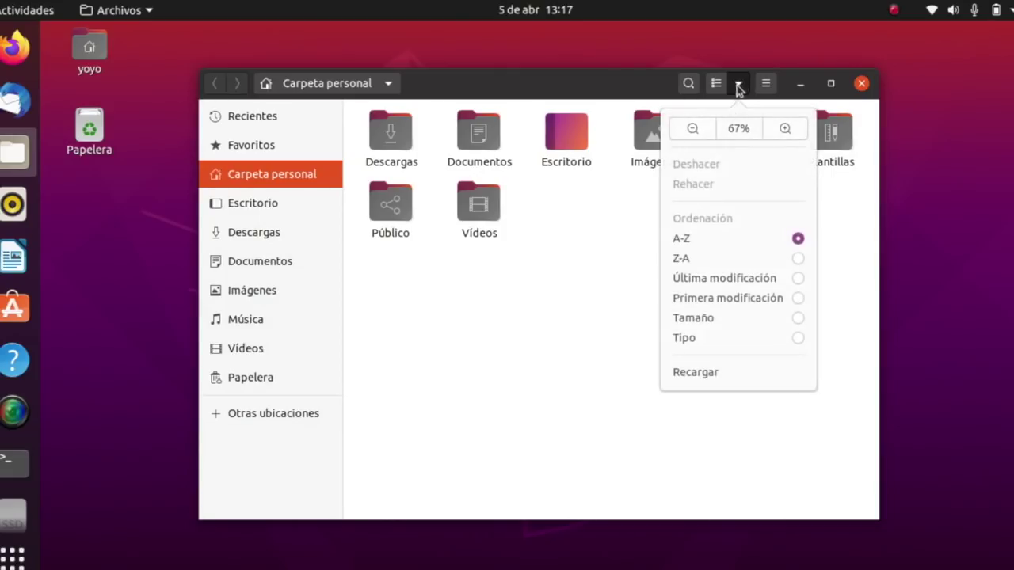
pyautogui.click(688, 134)
pyautogui.click(551, 293)
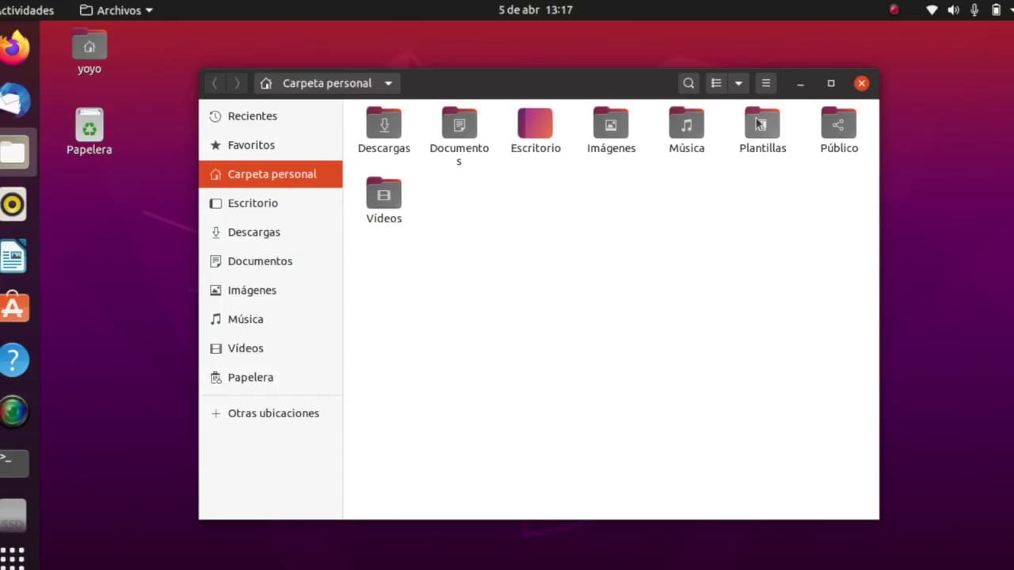
pyautogui.click(742, 84)
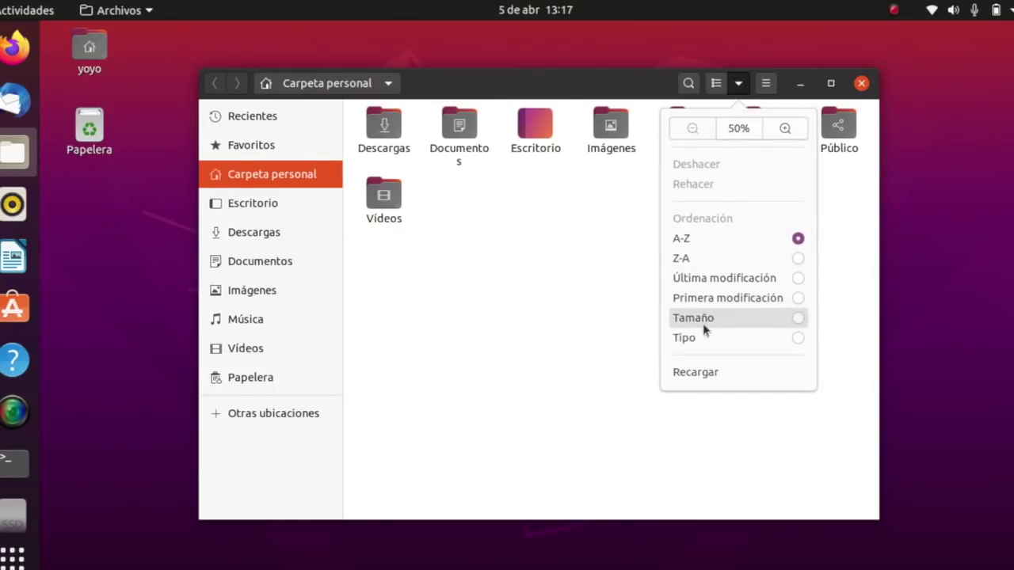
pyautogui.click(783, 129)
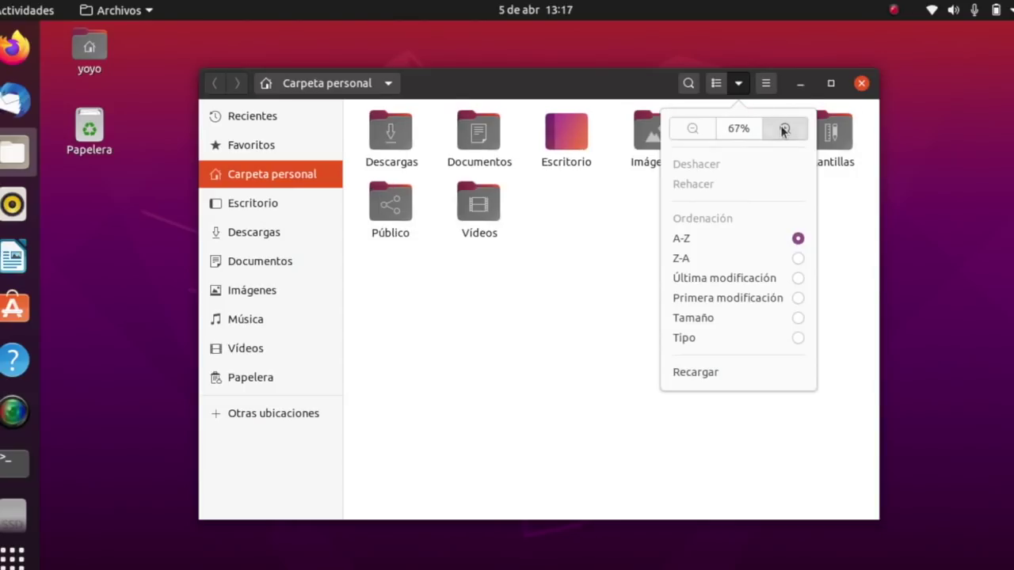
pyautogui.click(565, 310)
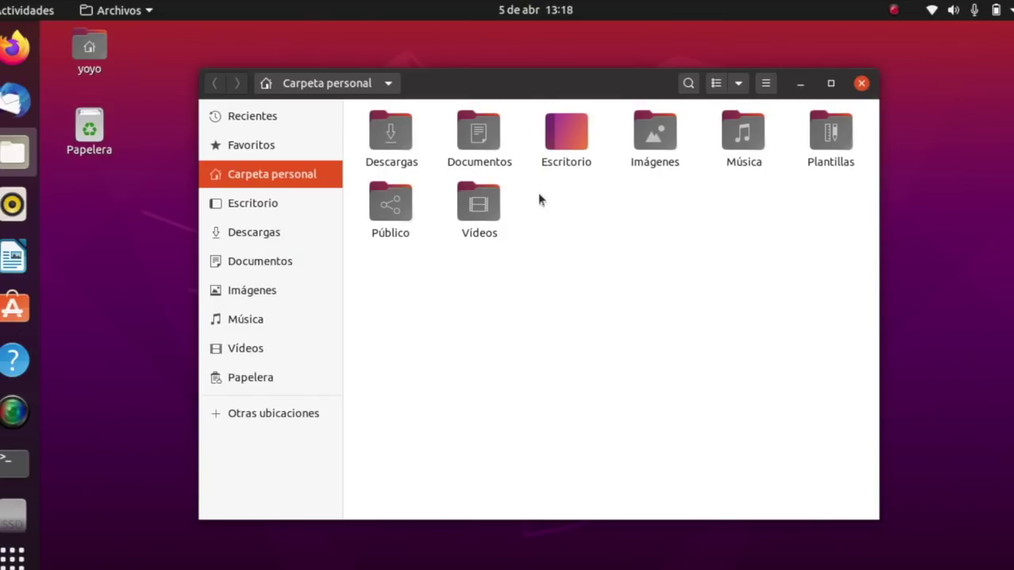
# Close the Files window and look over the system menu and the calendar with its notification area.
pyautogui.click(861, 83)
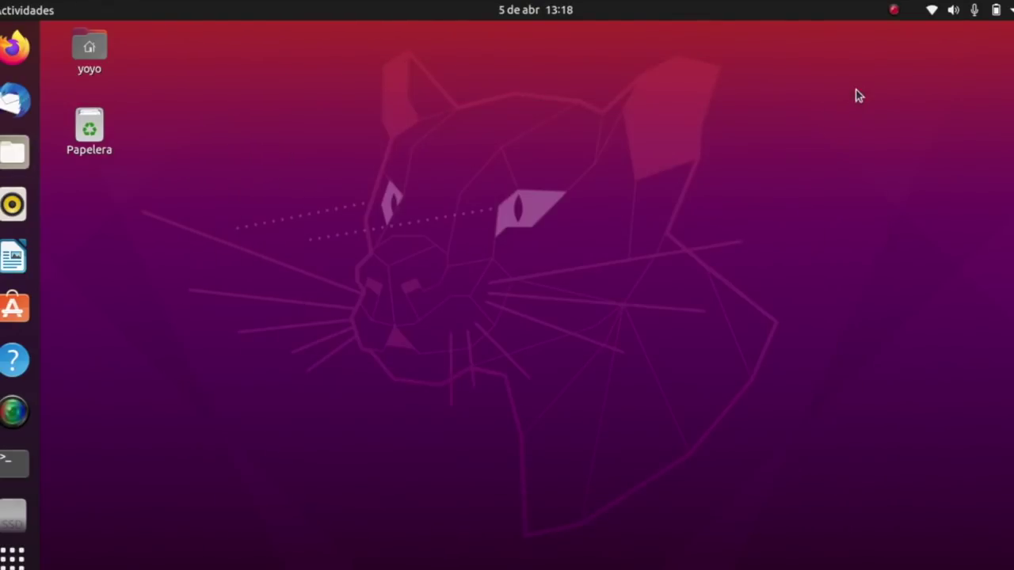
pyautogui.click(1001, 11)
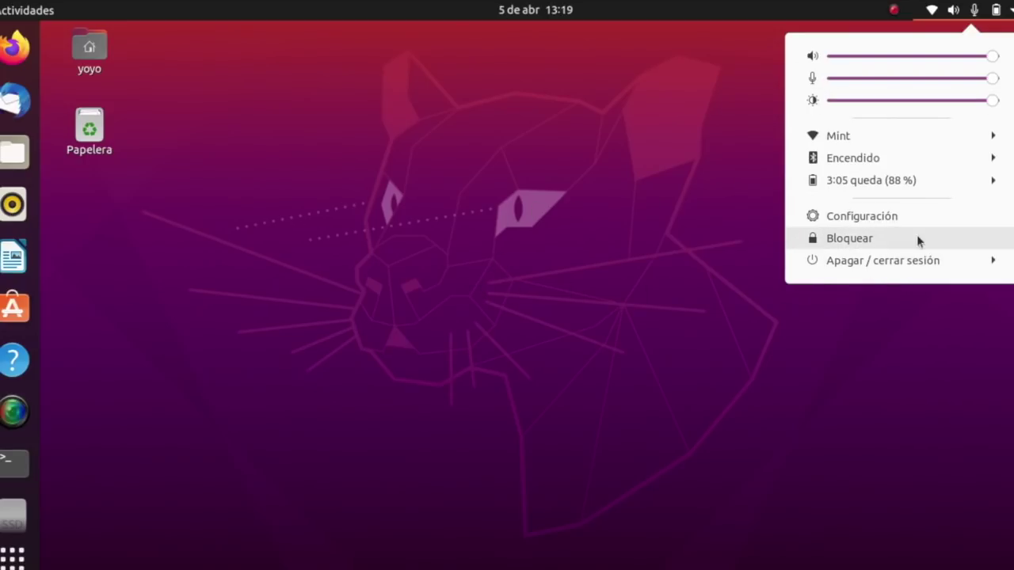
pyautogui.click(470, 198)
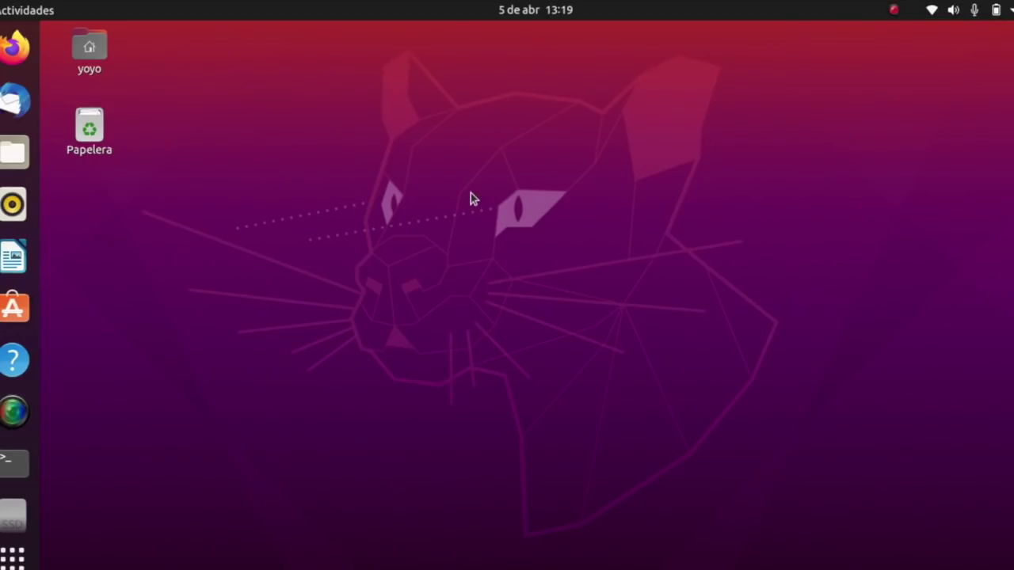
pyautogui.click(530, 12)
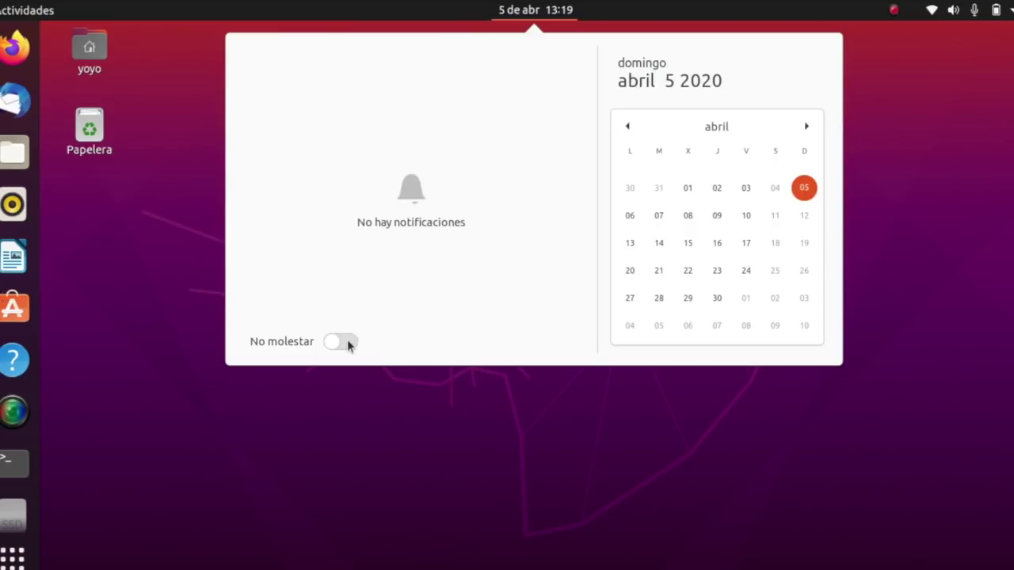
pyautogui.click(109, 287)
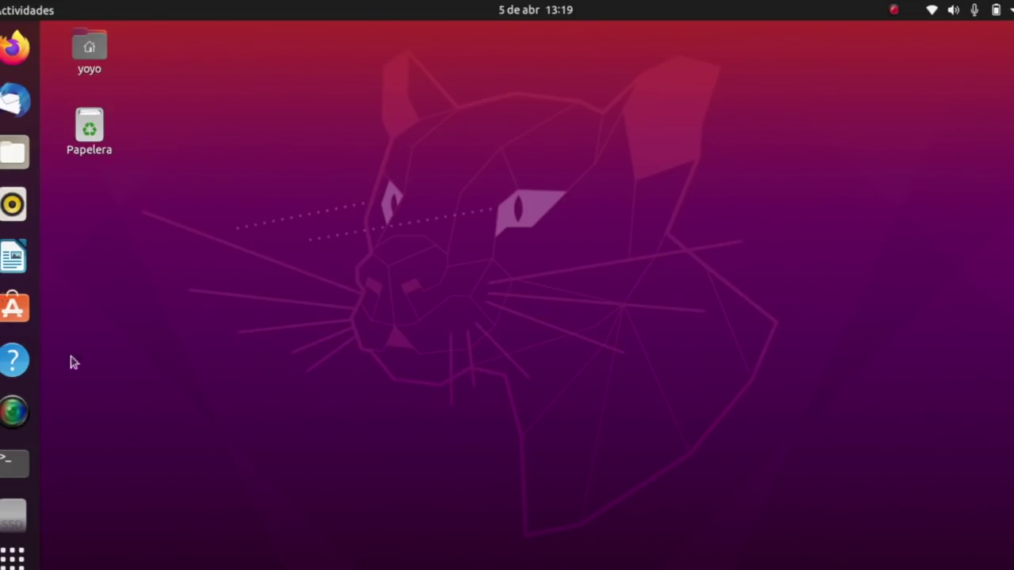
# Run "sudo apt install gnome-tweaks" in the terminal, authorise it with the account password, and minimise the terminal.
pyautogui.click(12, 462)
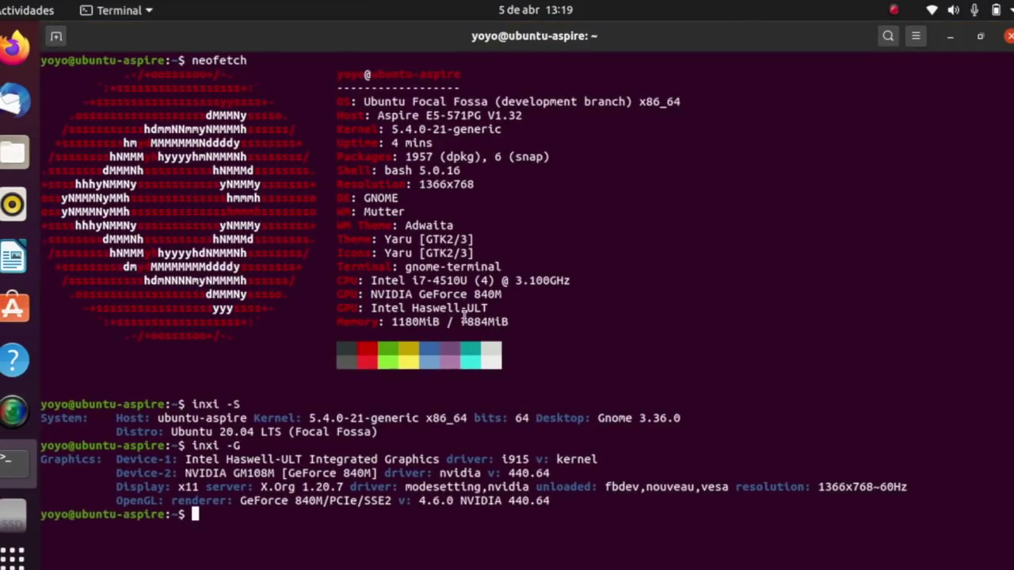
pyautogui.write('sudo apt install ')
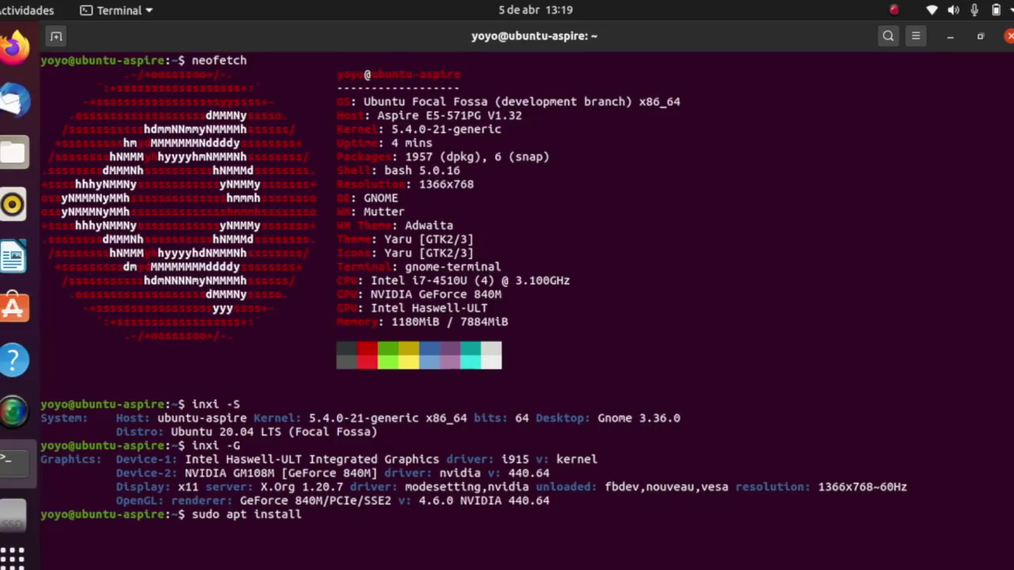
pyautogui.write('gnome-tweaks')
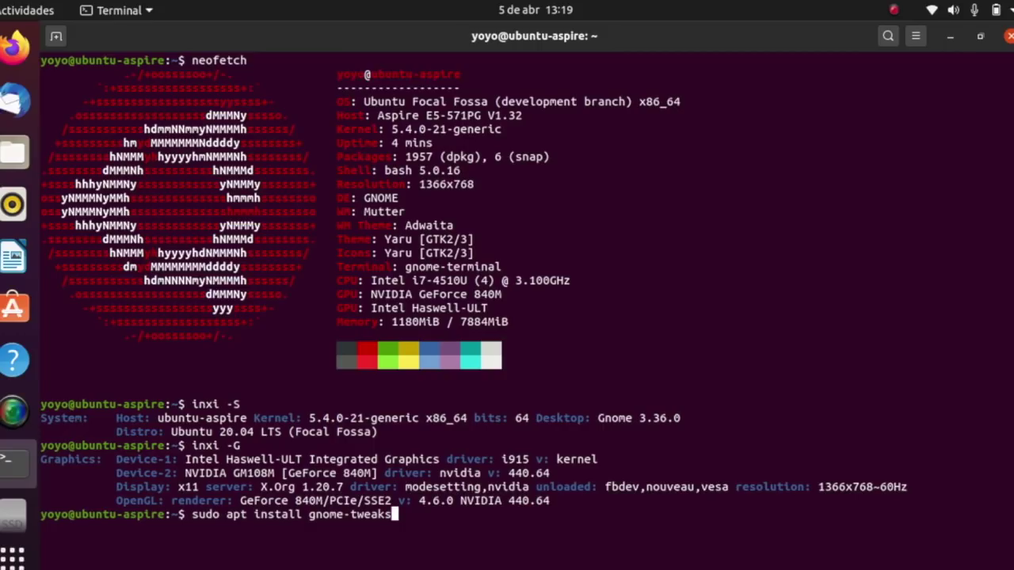
pyautogui.press('Return')
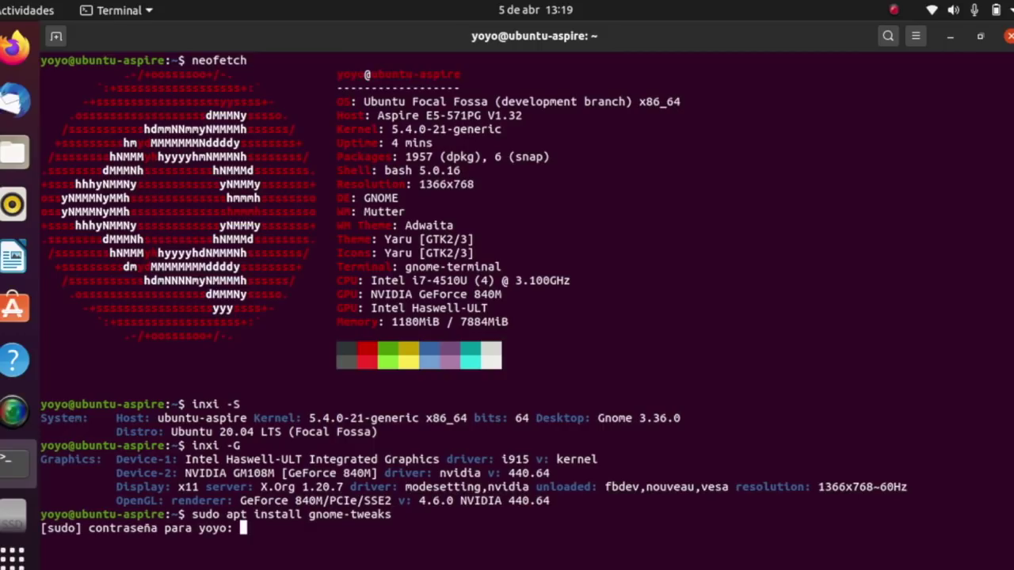
pyautogui.press('Return')
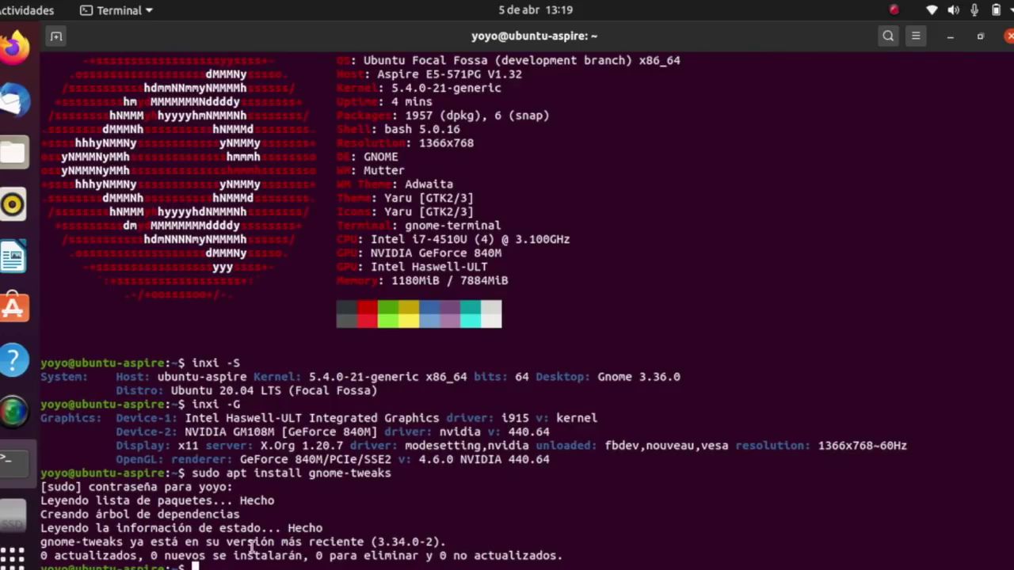
pyautogui.click(949, 36)
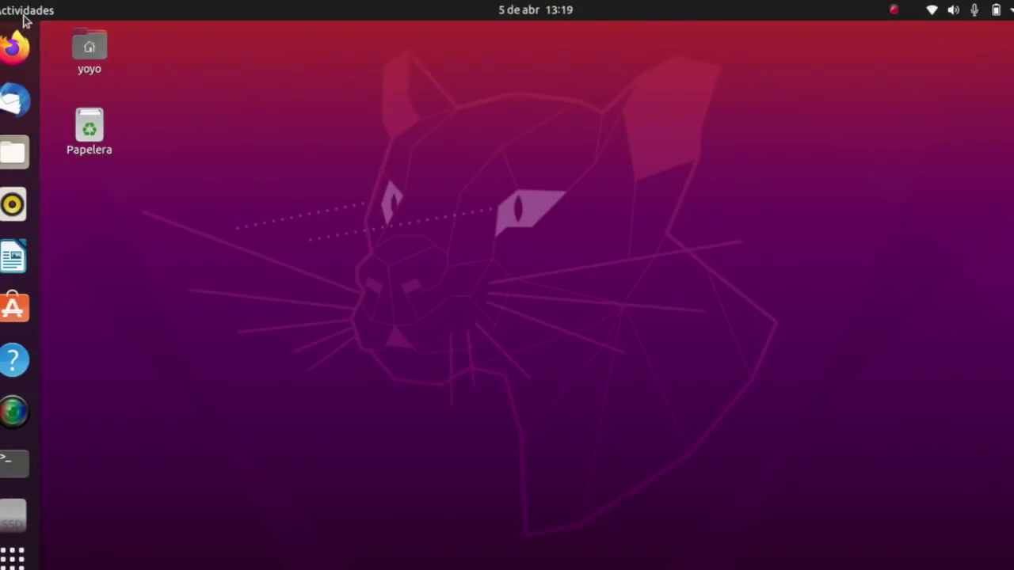
# Search the activities overview for "twe" and launch the Retoques application.
pyautogui.click(24, 10)
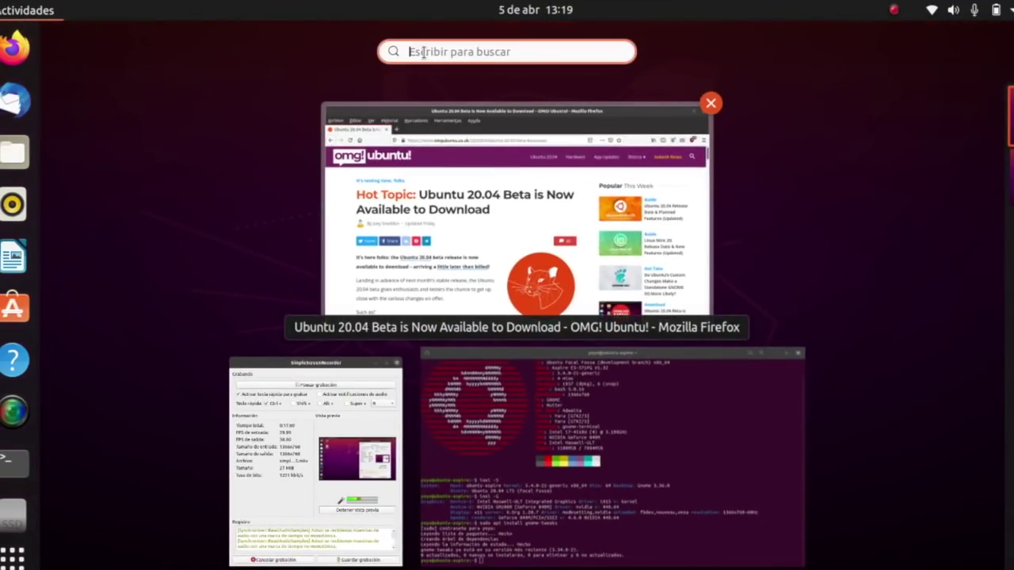
pyautogui.write('rel')
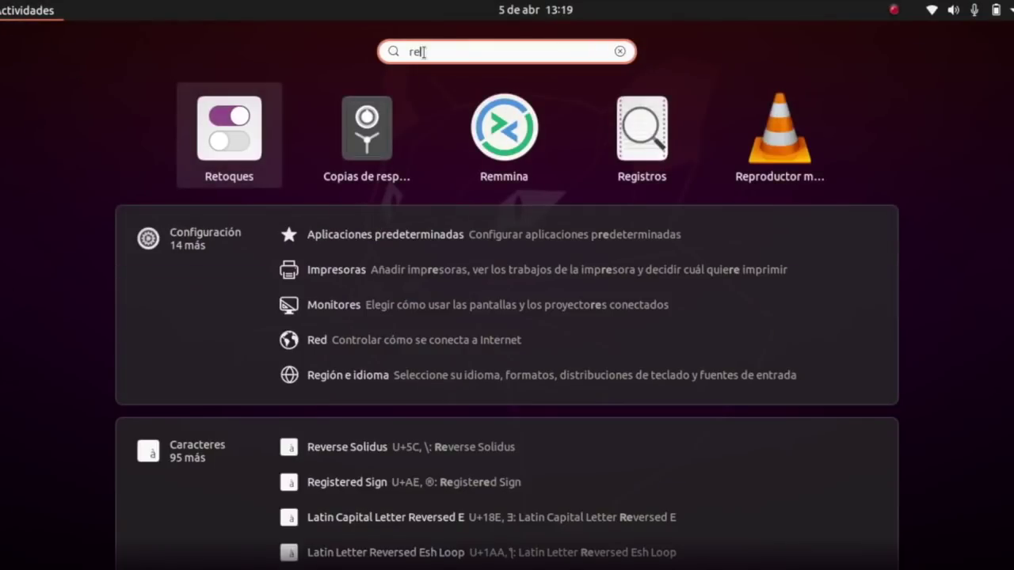
pyautogui.press('BackSpace')
pyautogui.press('BackSpace')
pyautogui.press('BackSpace')
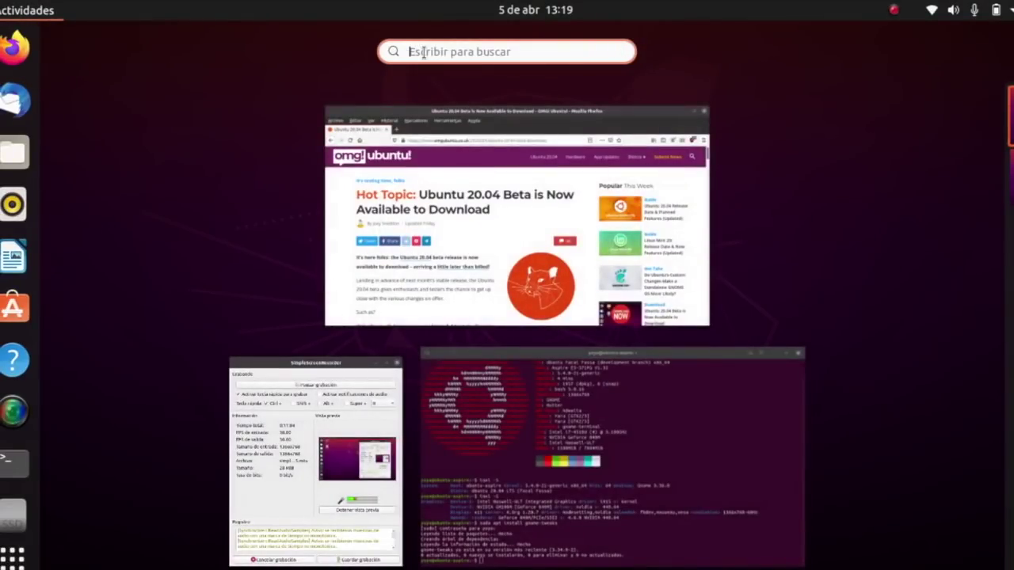
pyautogui.write('twel')
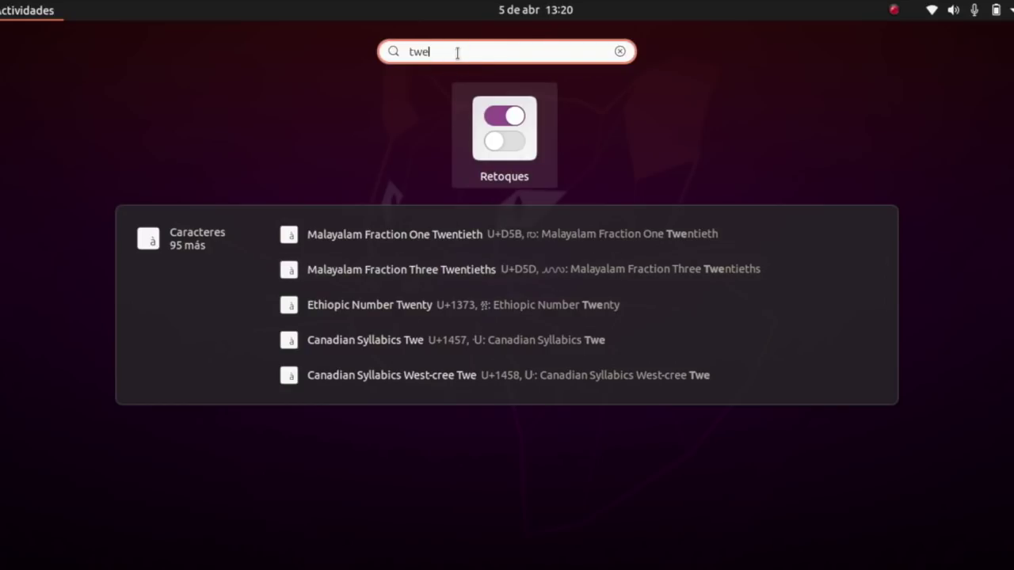
pyautogui.click(491, 147)
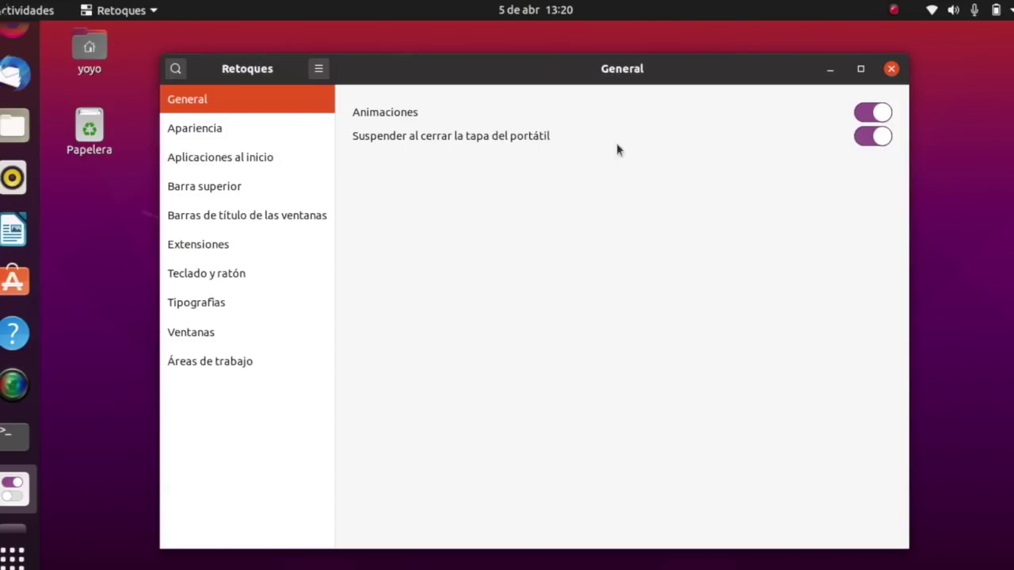
# Look over the Apariencia settings with the available application themes, then the Aplicaciones al inicio and Barra superior settings.
pyautogui.click(220, 133)
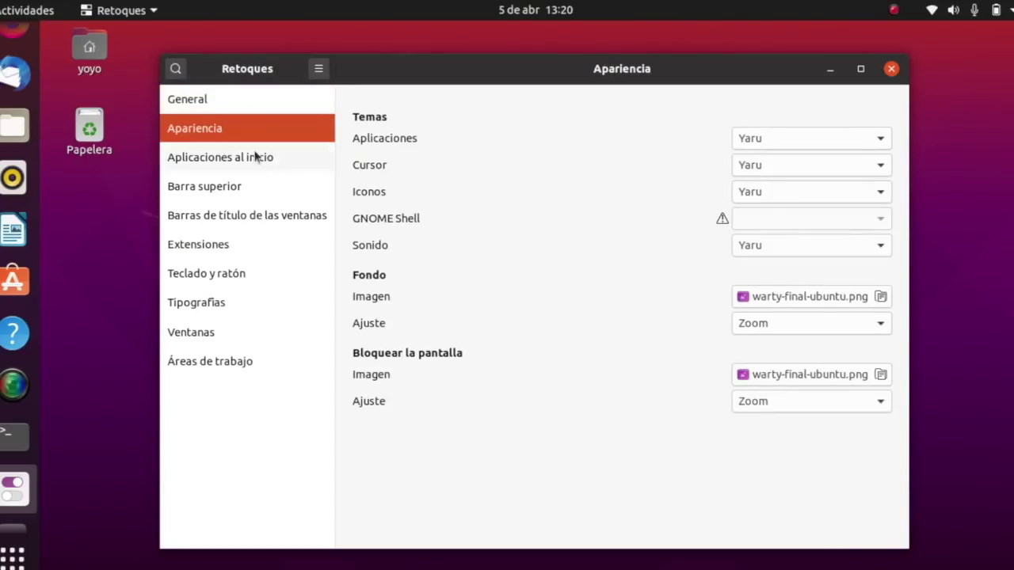
pyautogui.click(811, 142)
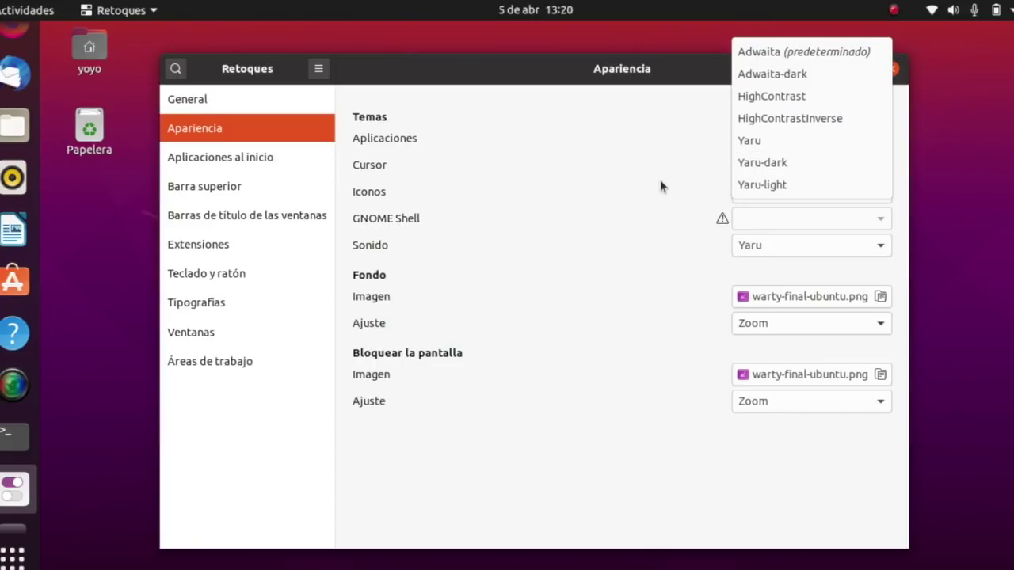
pyautogui.click(630, 181)
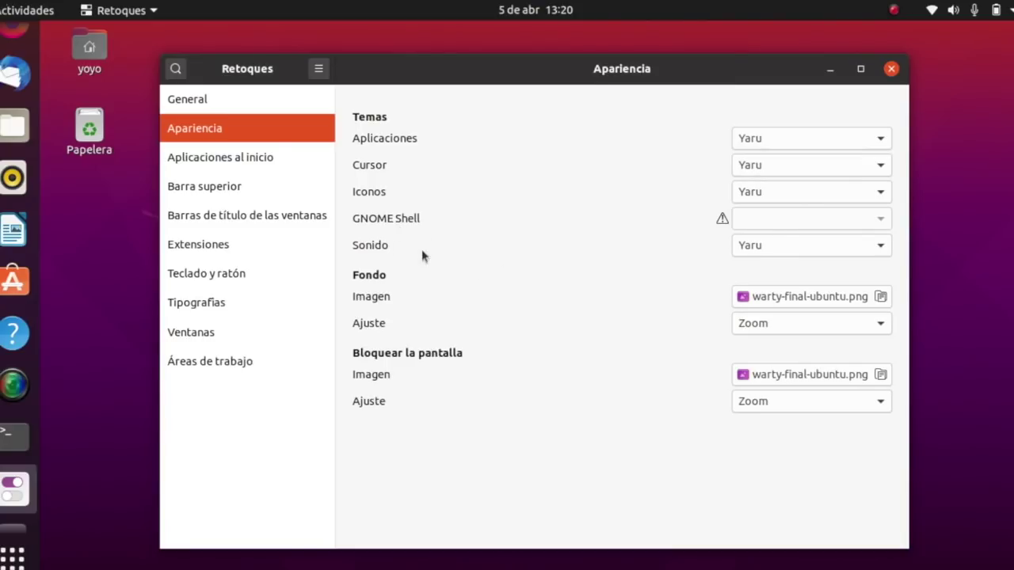
pyautogui.click(255, 161)
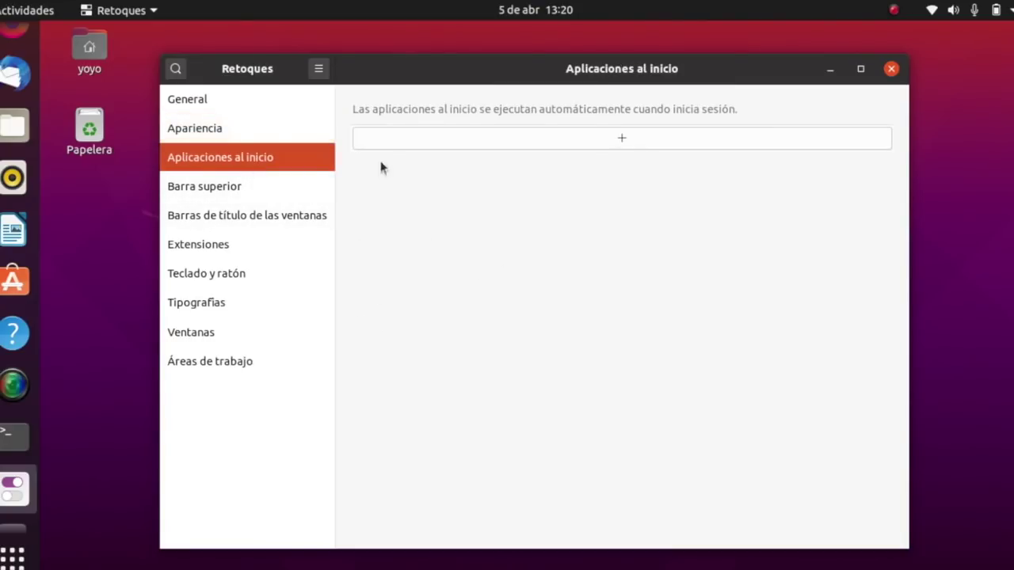
pyautogui.click(240, 187)
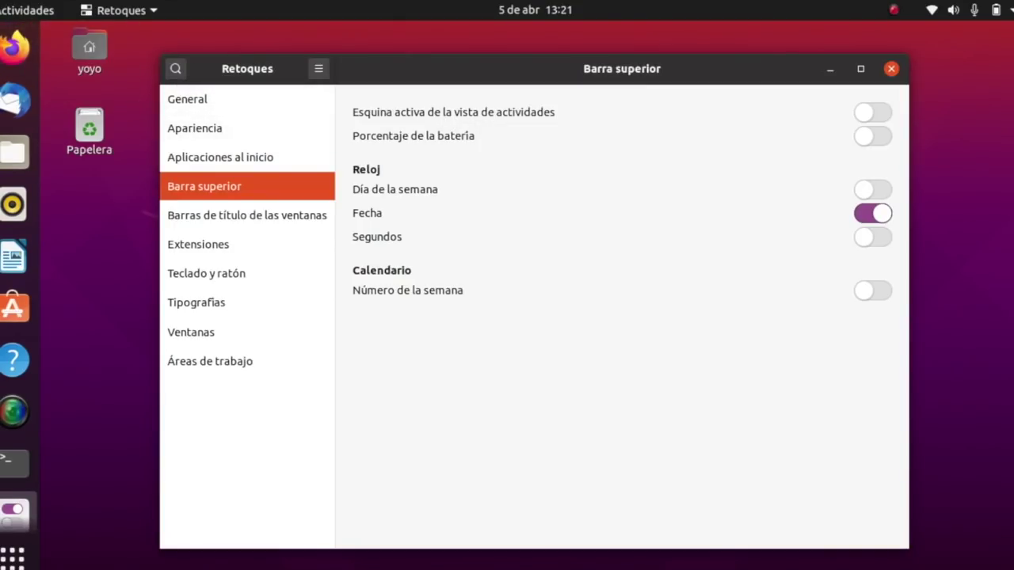
# Enable the hot corner for the activities overview (Esquina activa de la vista de actividades) and test it.
pyautogui.click(28, 13)
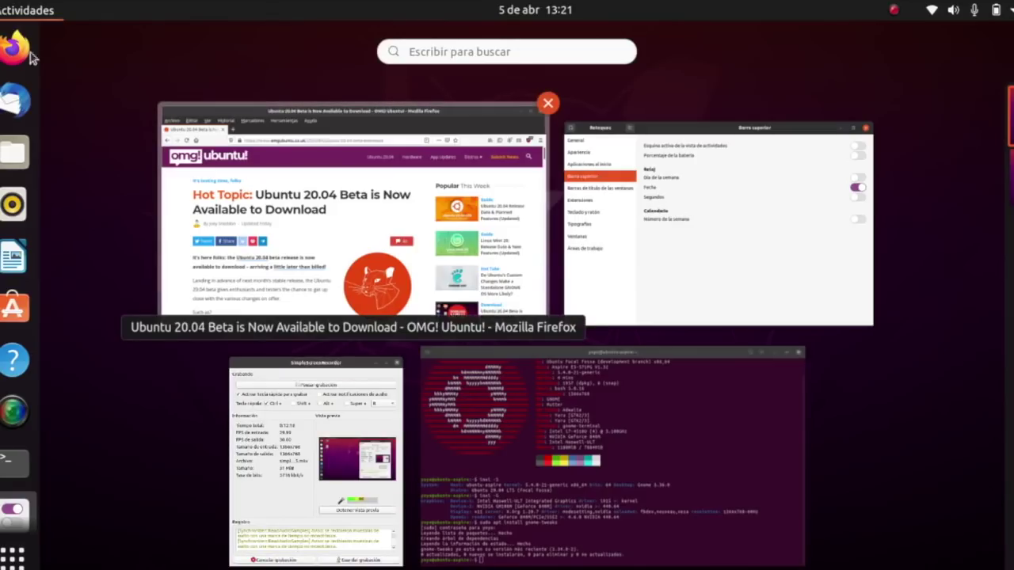
pyautogui.click(11, 19)
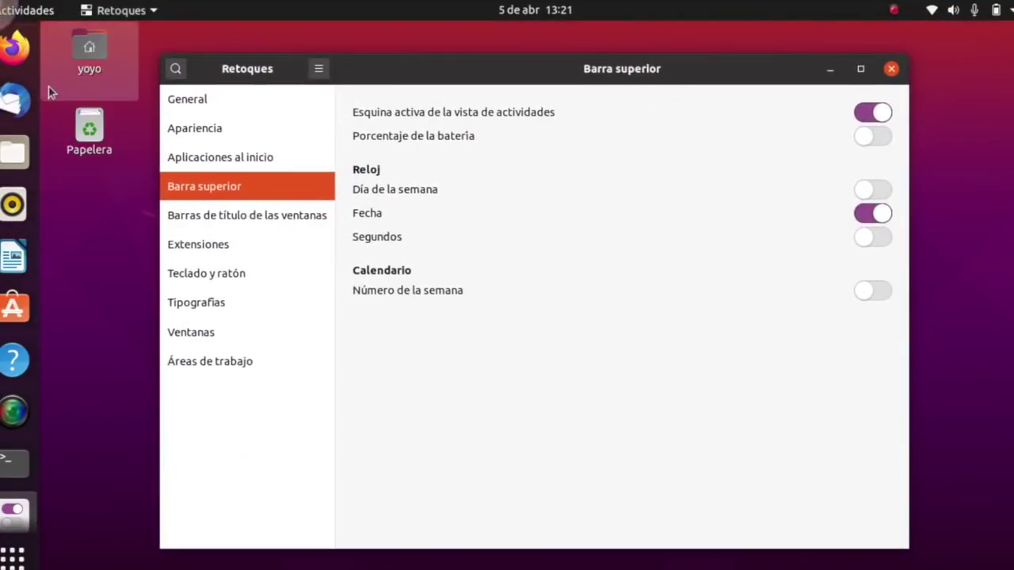
pyautogui.moveTo(2, 1)
pyautogui.press('Escape')
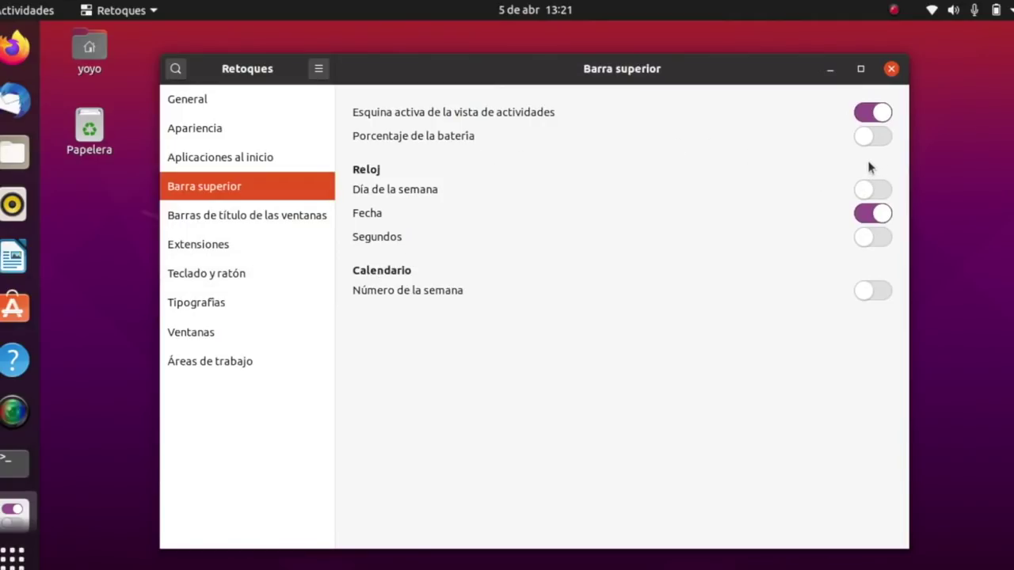
# Toggle the battery percentage in the top bar on and off, comparing it with the battery entry in the system menu.
pyautogui.click(875, 137)
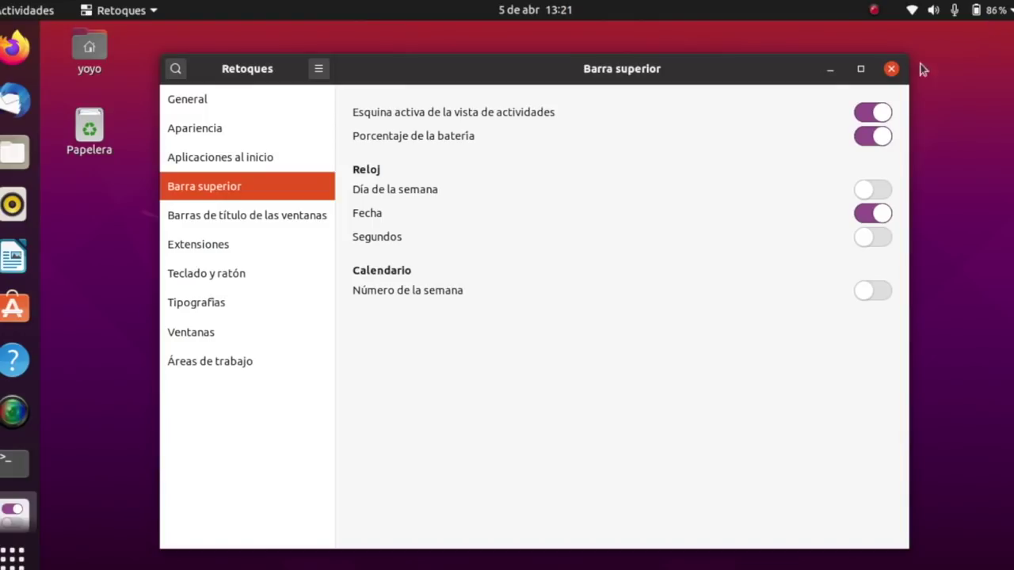
pyautogui.click(867, 141)
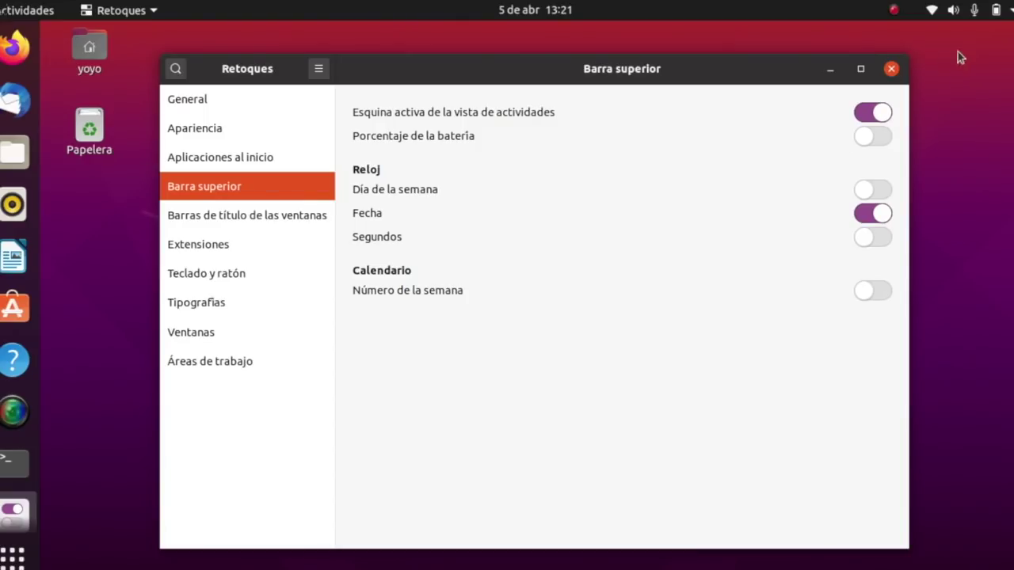
pyautogui.click(1011, 13)
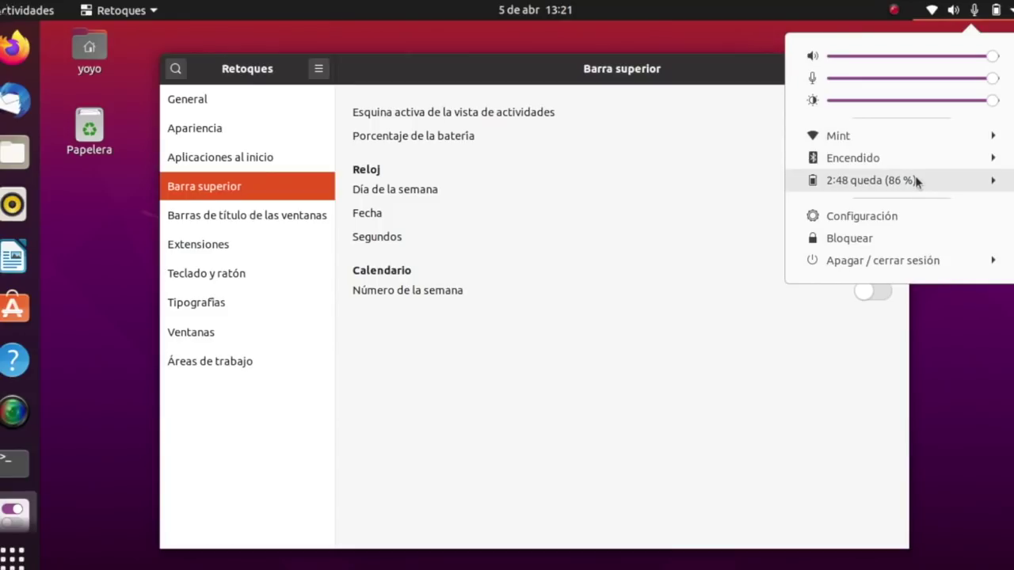
pyautogui.click(726, 224)
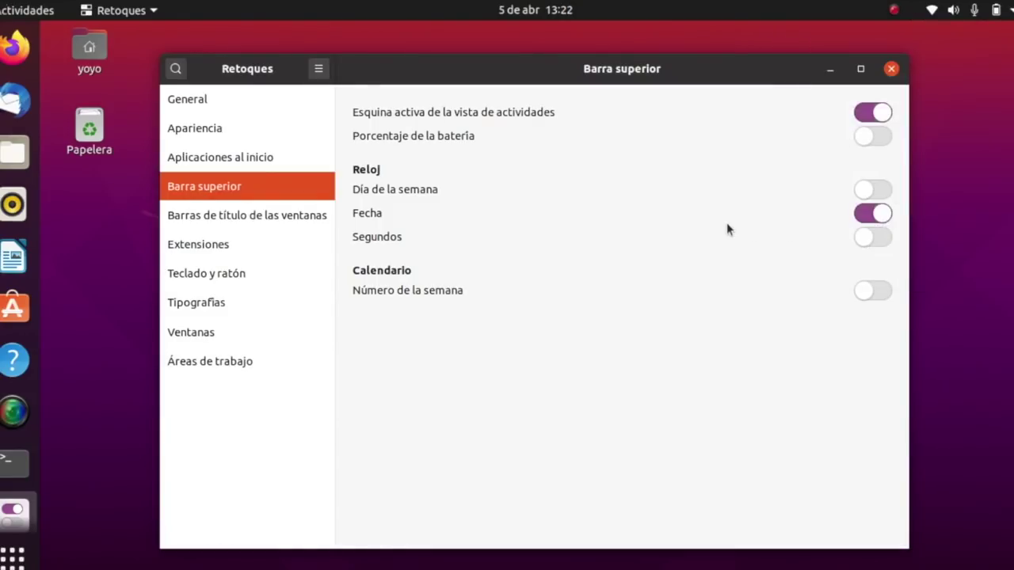
pyautogui.click(876, 141)
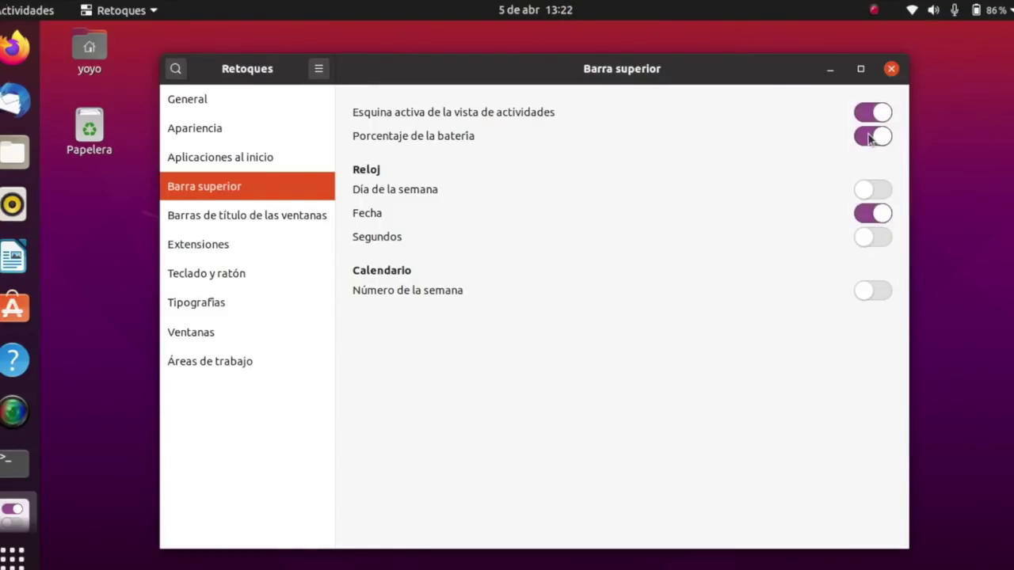
pyautogui.click(867, 138)
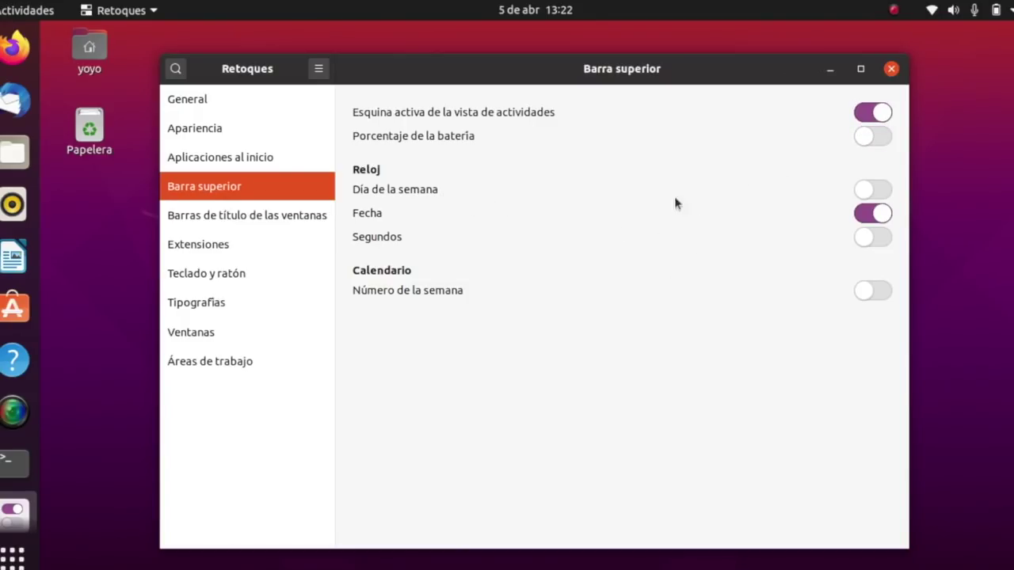
# Turn on the weekday (Día de la semana) in the top bar clock and try the seconds display, leaving Segundos off.
pyautogui.click(868, 192)
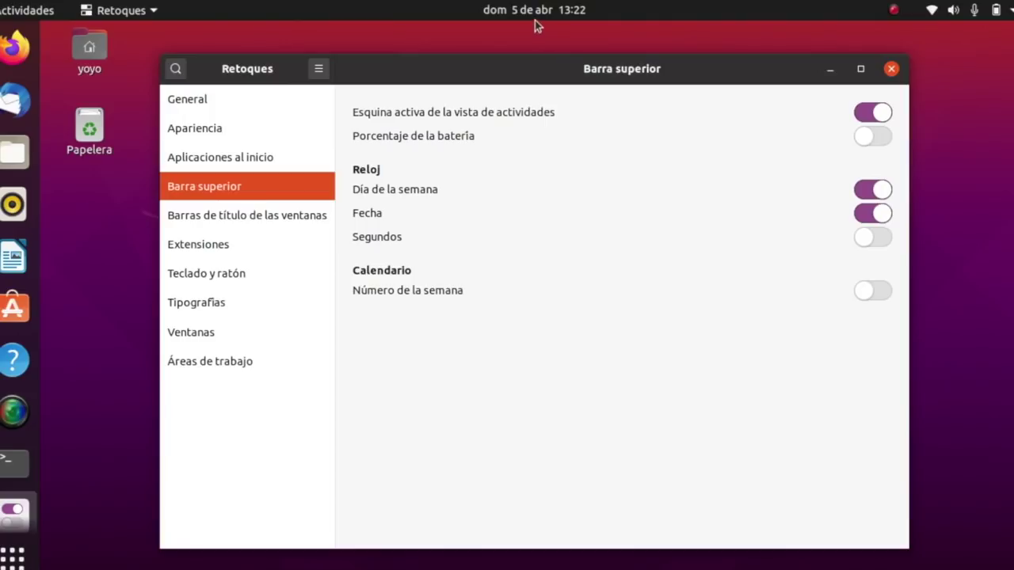
pyautogui.click(868, 194)
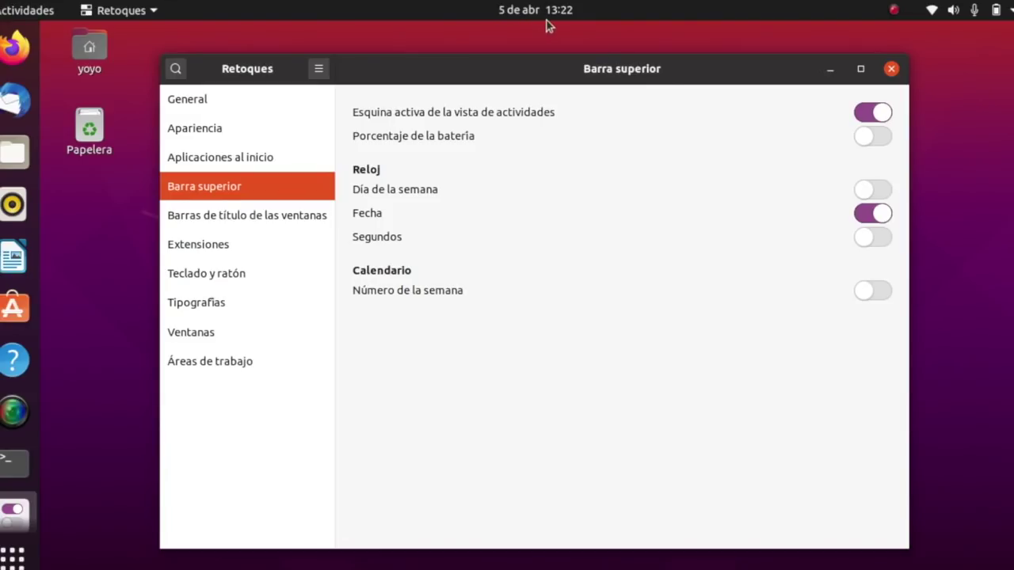
pyautogui.click(882, 191)
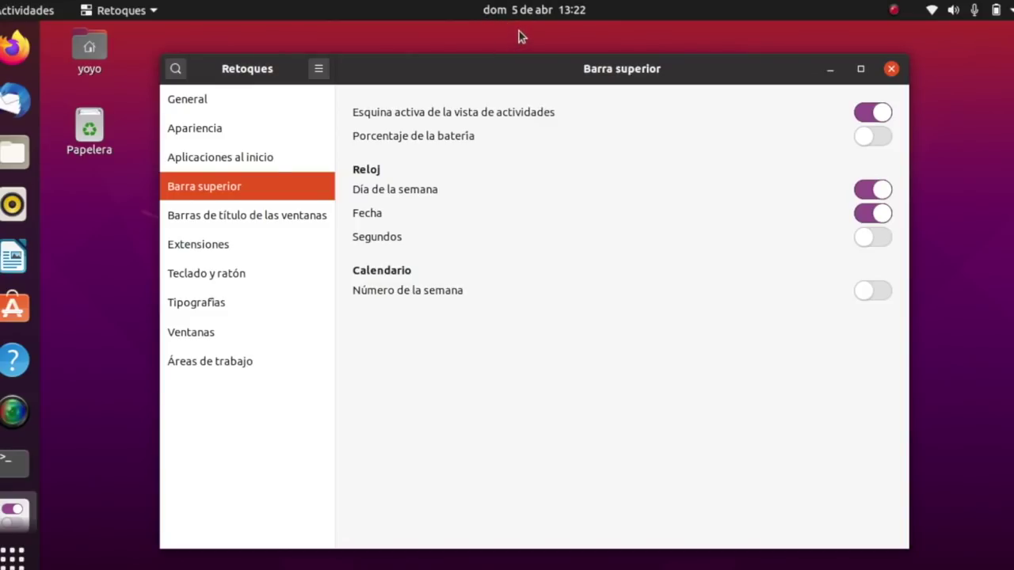
pyautogui.click(878, 240)
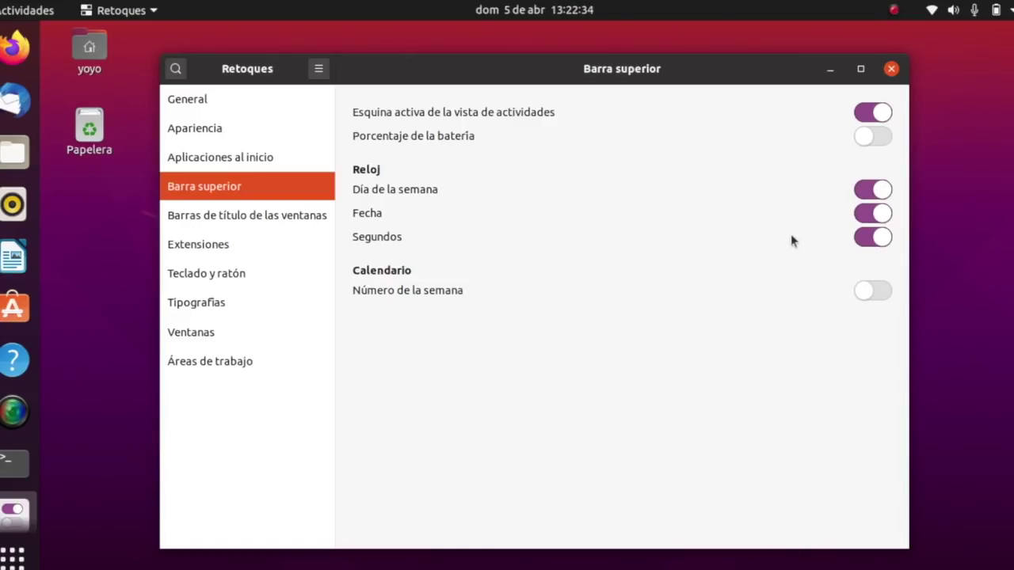
pyautogui.click(865, 242)
# Enable week numbers (Número de la semana) for the calendar and check them in the top bar calendar.
pyautogui.click(886, 292)
pyautogui.click(564, 16)
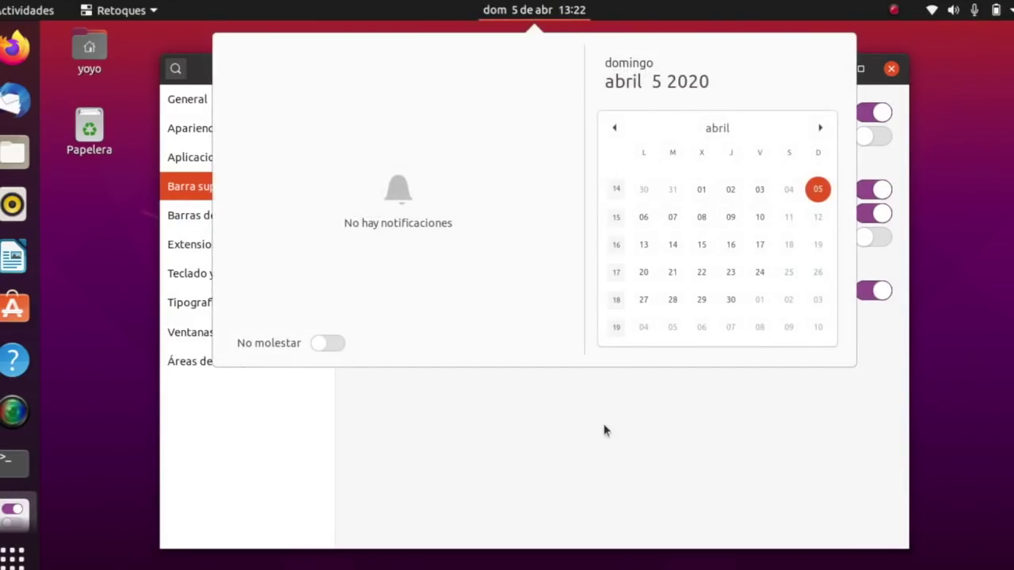
pyautogui.click(632, 436)
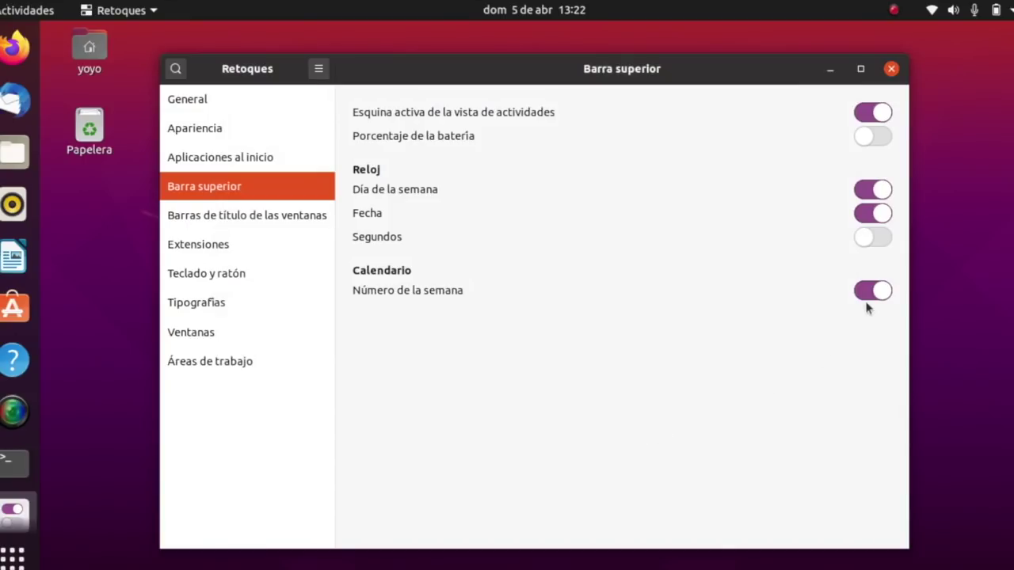
# Look over the Barras de título de las ventanas settings and the Extensiones list.
pyautogui.click(294, 222)
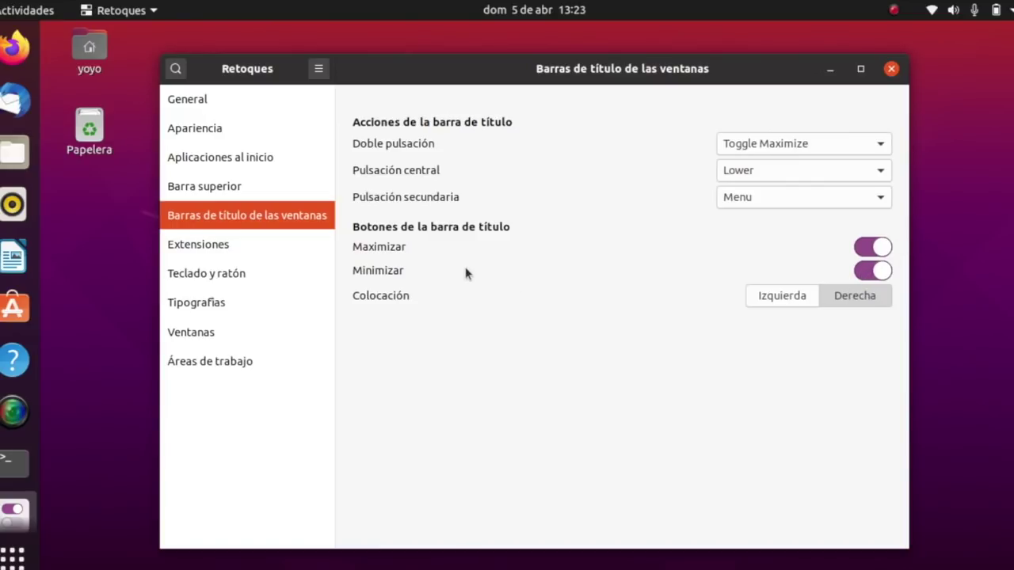
pyautogui.click(191, 249)
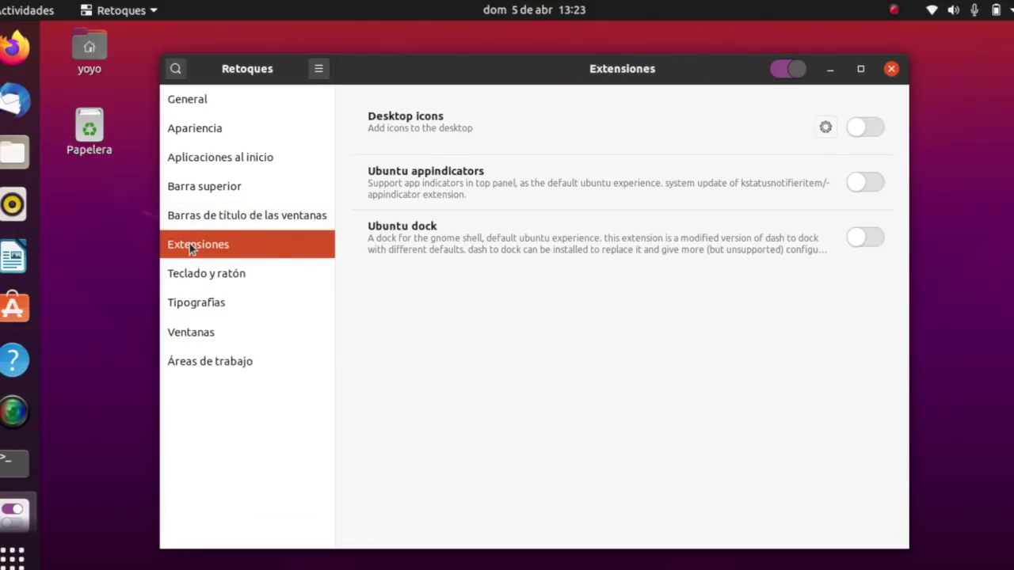
# Switch to Firefox, load google.es in a new tab and place the cursor in its search box.
pyautogui.click(14, 47)
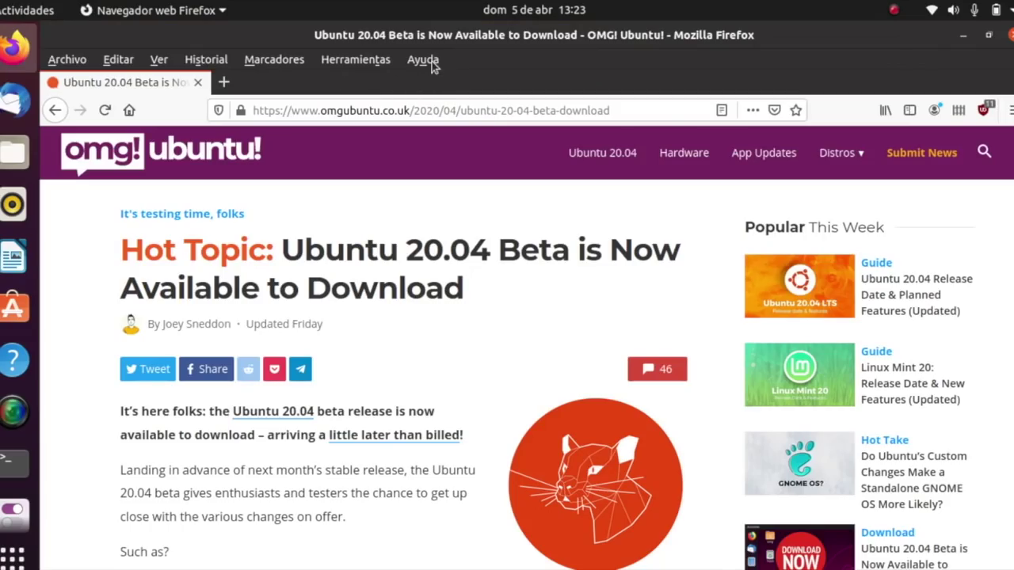
pyautogui.click(225, 83)
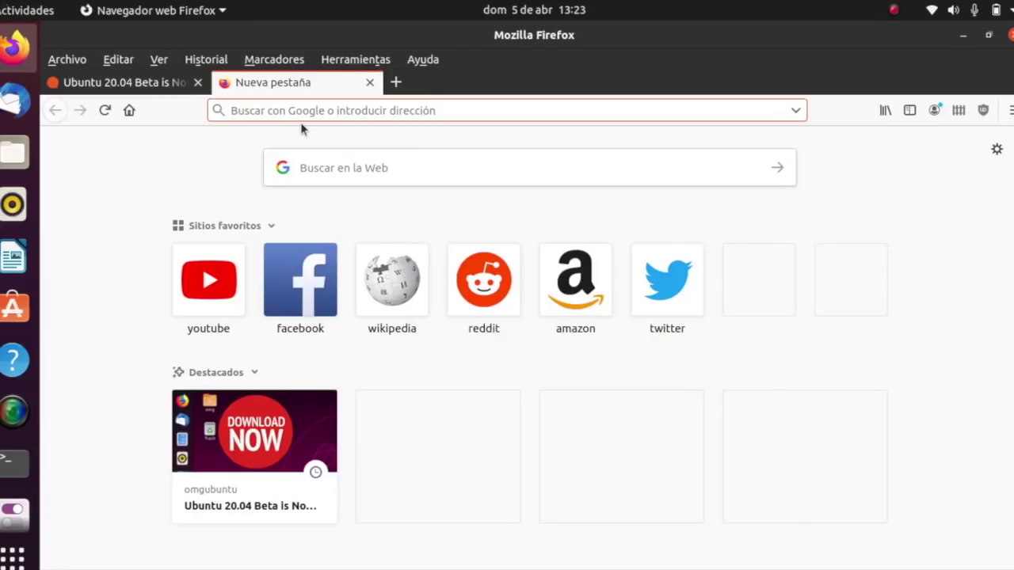
pyautogui.write('google.es')
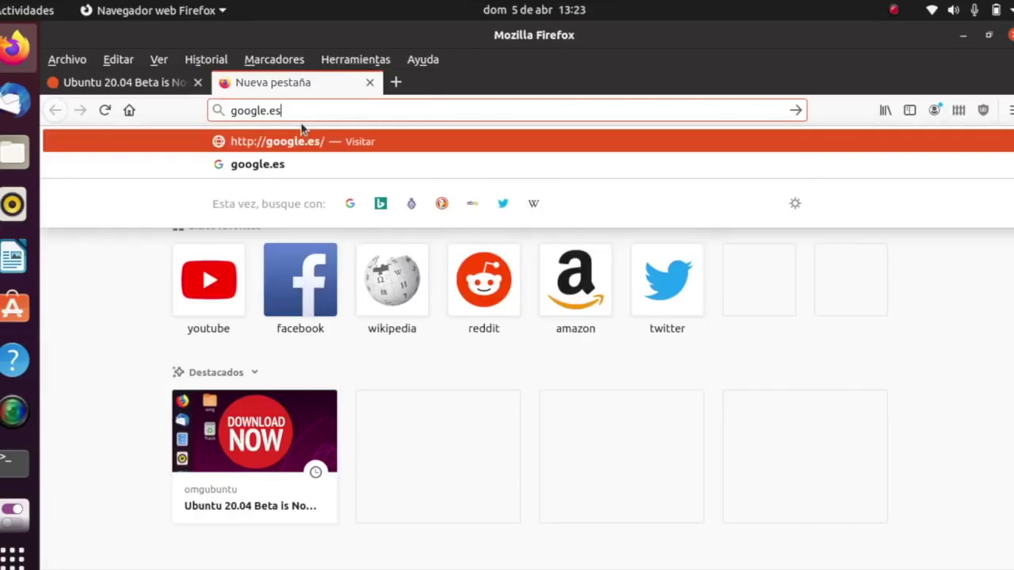
pyautogui.press('Return')
pyautogui.click(396, 358)
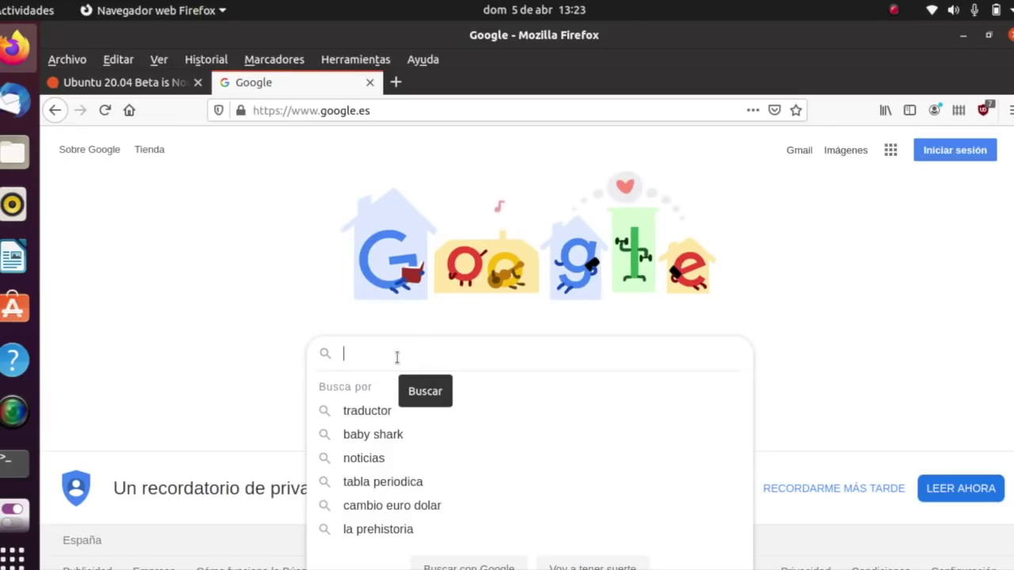
pyautogui.write('google')
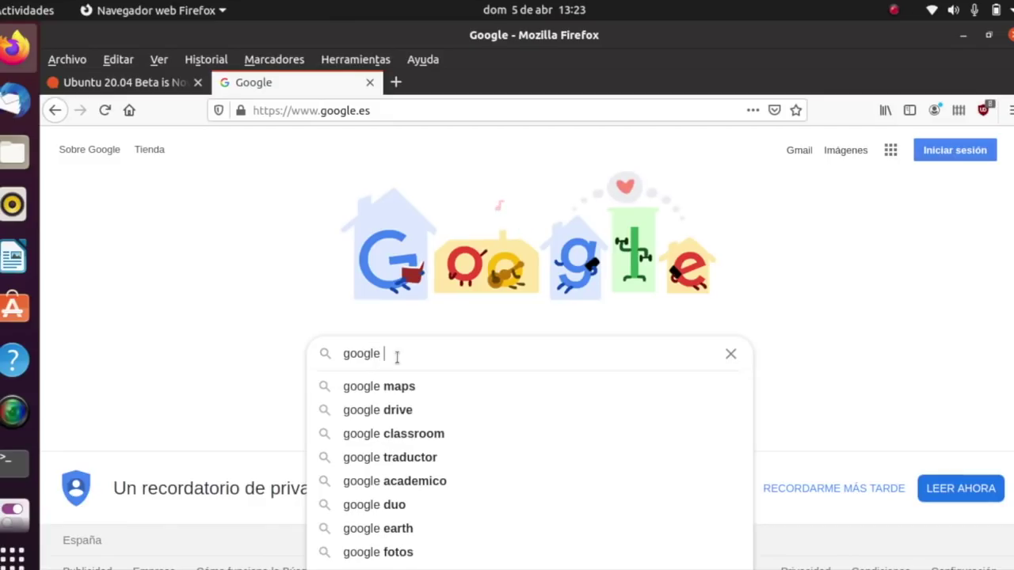
pyautogui.press('BackSpace')
pyautogui.press('BackSpace')
pyautogui.press('BackSpace')
pyautogui.press('BackSpace')
pyautogui.press('BackSpace')
pyautogui.press('BackSpace')
pyautogui.press('BackSpace')
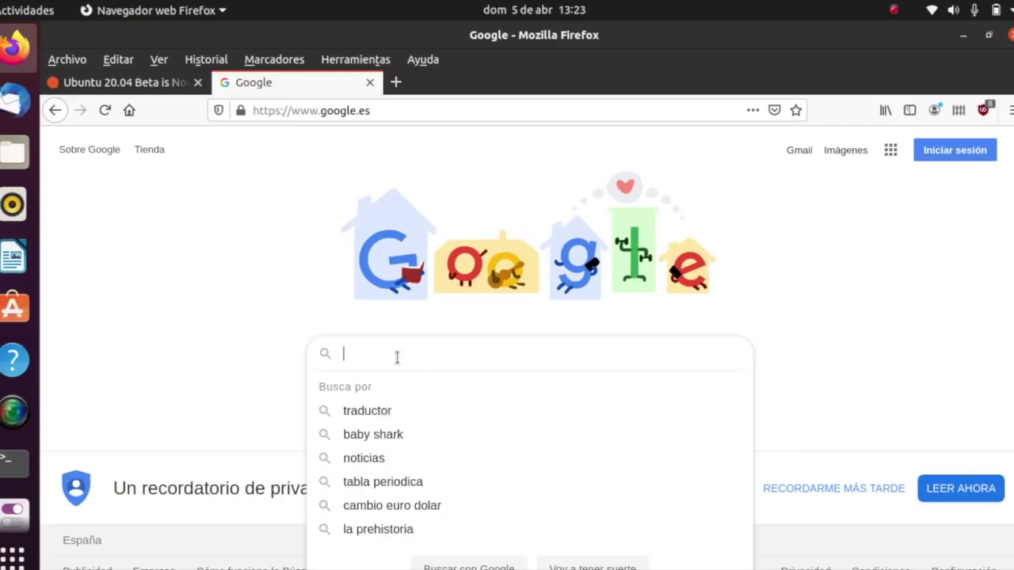
# Search Google for "gnome shell extensions" and open the extensions.gnome.org site.
pyautogui.write('gnoem')
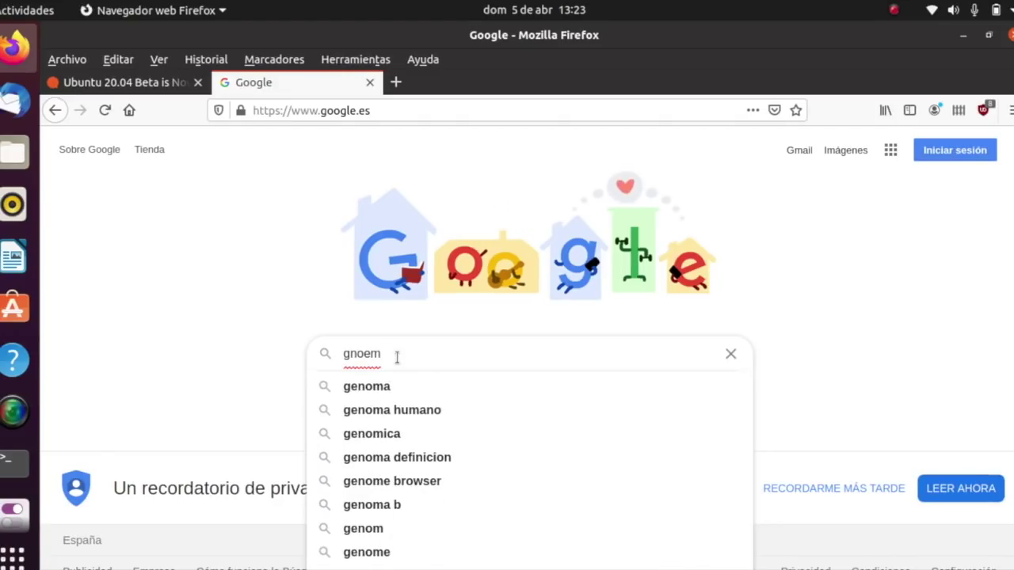
pyautogui.press('BackSpace')
pyautogui.press('BackSpace')
pyautogui.press('BackSpace')
pyautogui.write('ome shell')
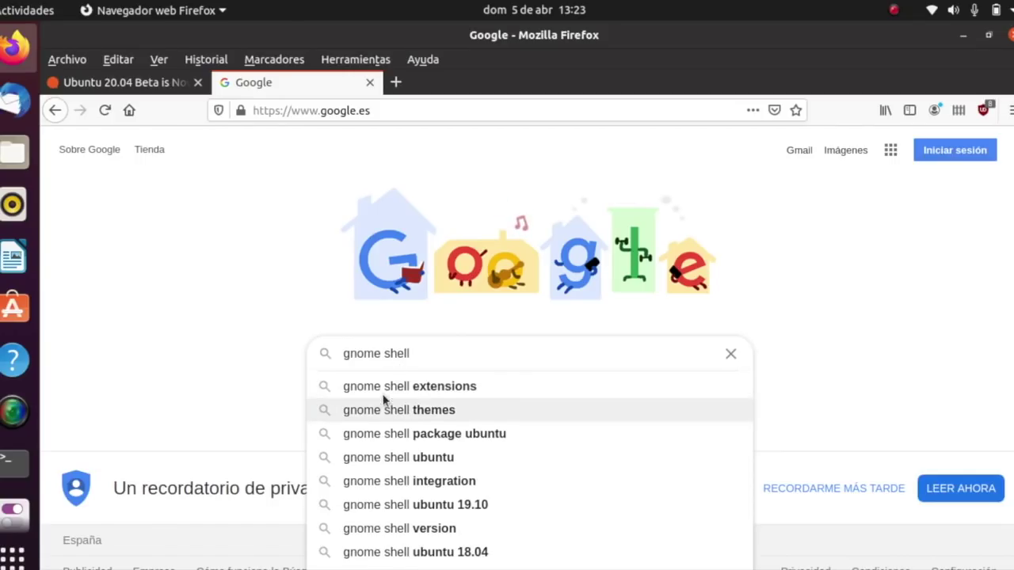
pyautogui.click(388, 386)
pyautogui.click(204, 405)
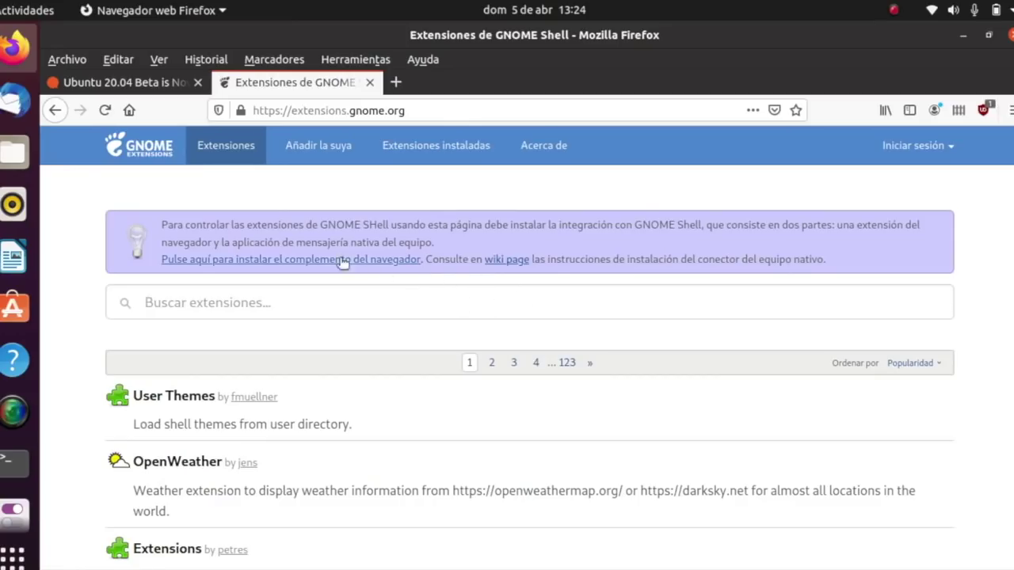
# Add the Integración con GNOME Shell add-on to Firefox and allow it to run in private windows.
pyautogui.click(252, 263)
pyautogui.click(475, 242)
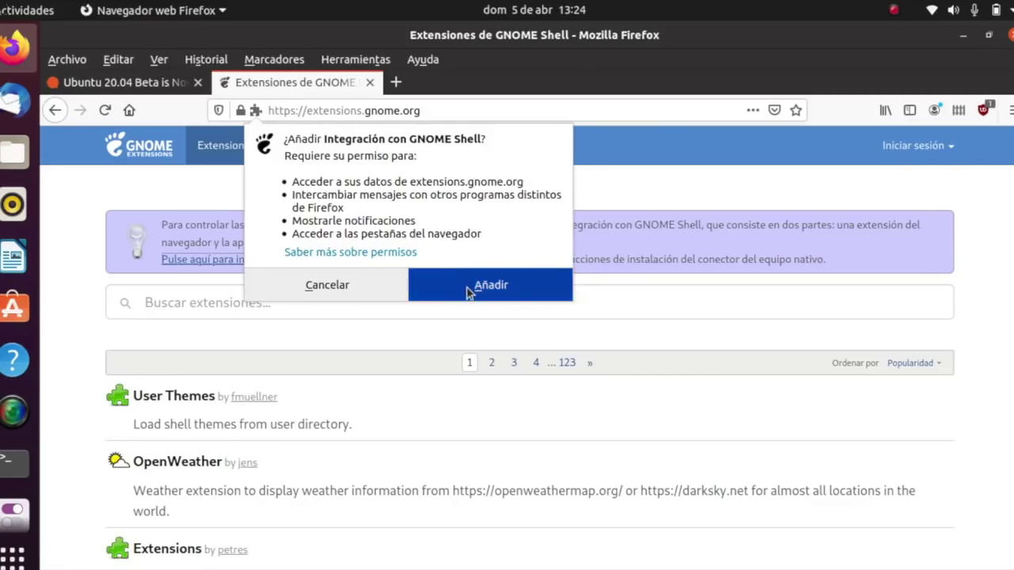
pyautogui.click(468, 286)
pyautogui.click(747, 215)
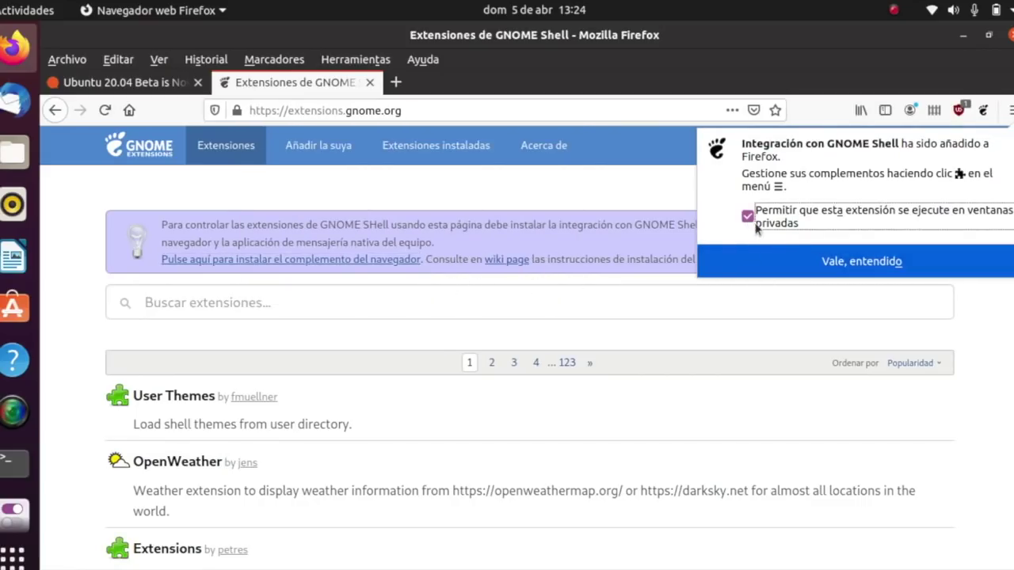
pyautogui.click(832, 255)
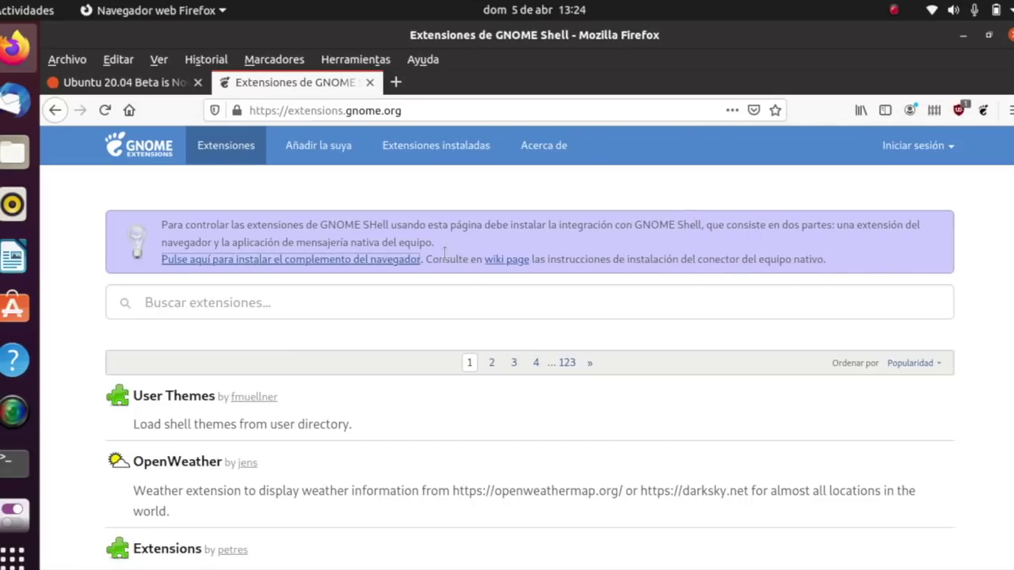
# Open the linked wiki installation guide and copy "install chrome-gnome-shell" from the Debian Linux command.
pyautogui.click(497, 261)
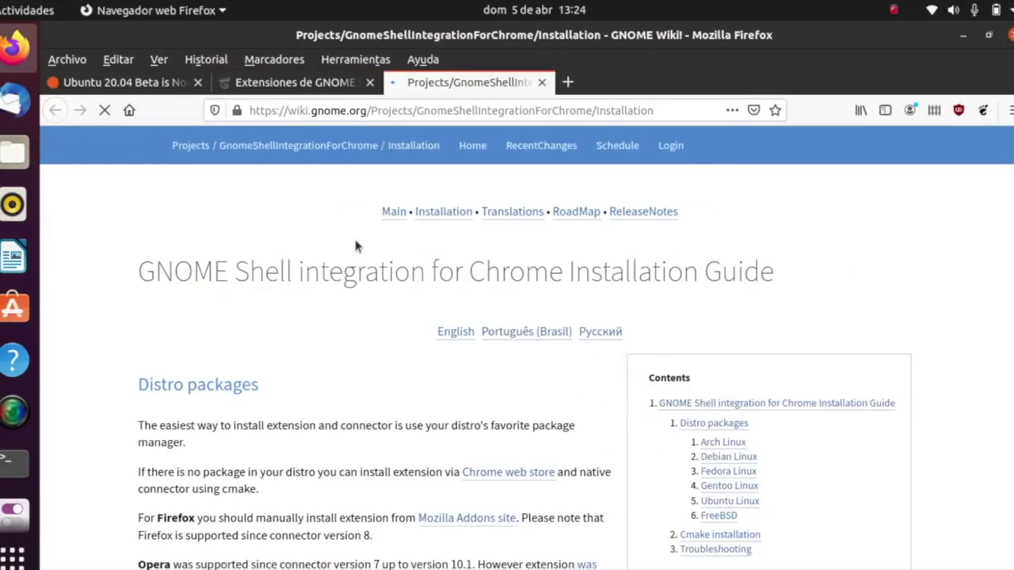
pyautogui.scroll(-5, 351, 238)
pyautogui.scroll(-2, 349, 242)
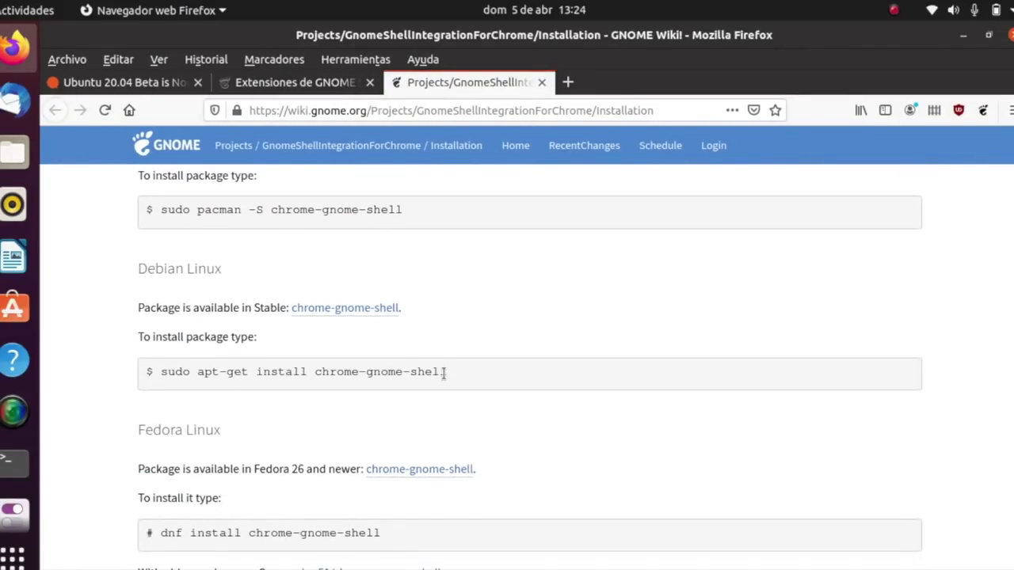
pyautogui.moveTo(448, 372); pyautogui.dragTo(255, 374)
pyautogui.rightClick(272, 370)
pyautogui.click(303, 378)
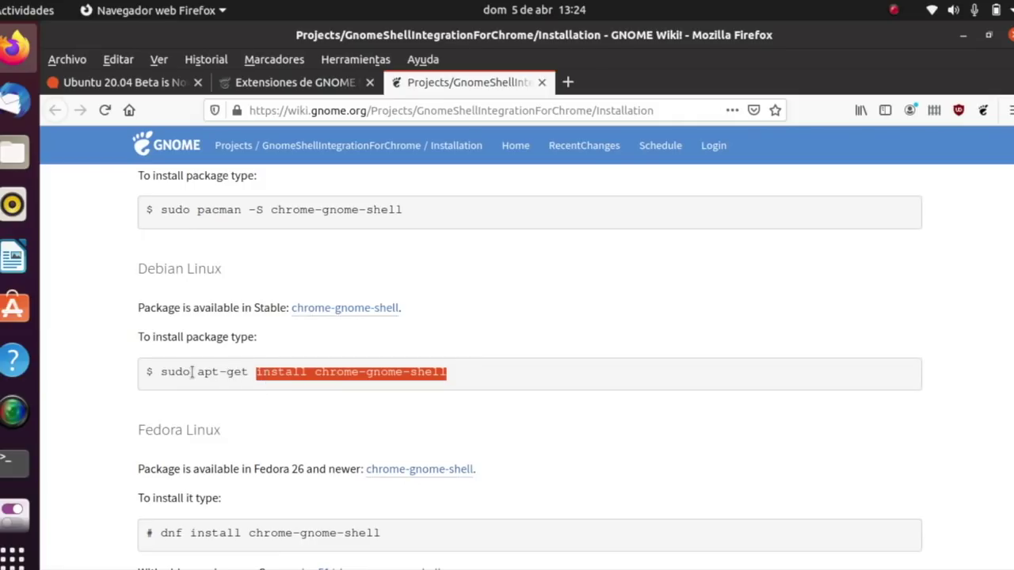
# Switch to the Terminal and run "sudo apt install chrome-gnome-shell", pasting the copied part of the command.
pyautogui.click(13, 460)
pyautogui.write('sudo apt')
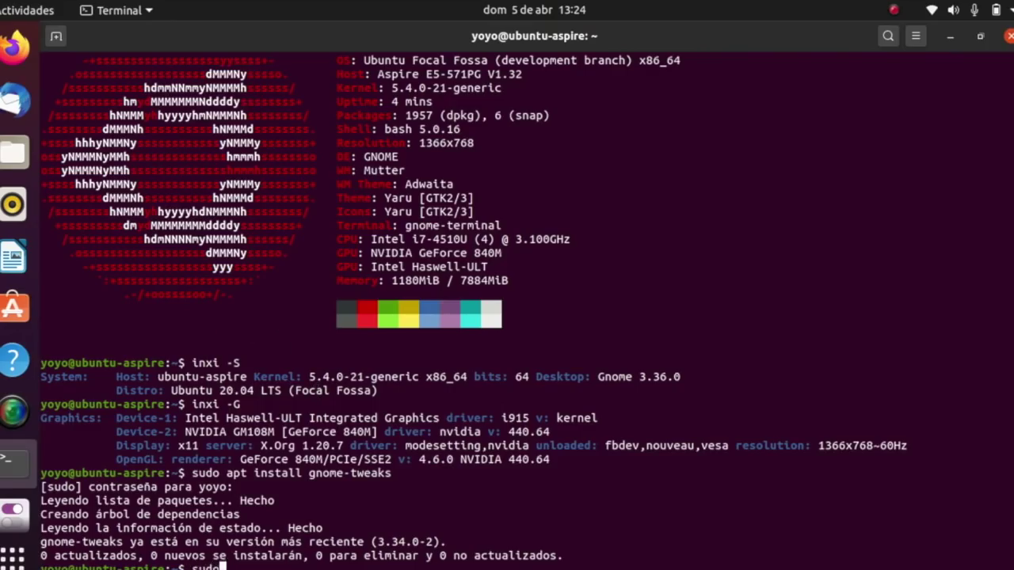
pyautogui.rightClick(639, 504)
pyautogui.click(681, 393)
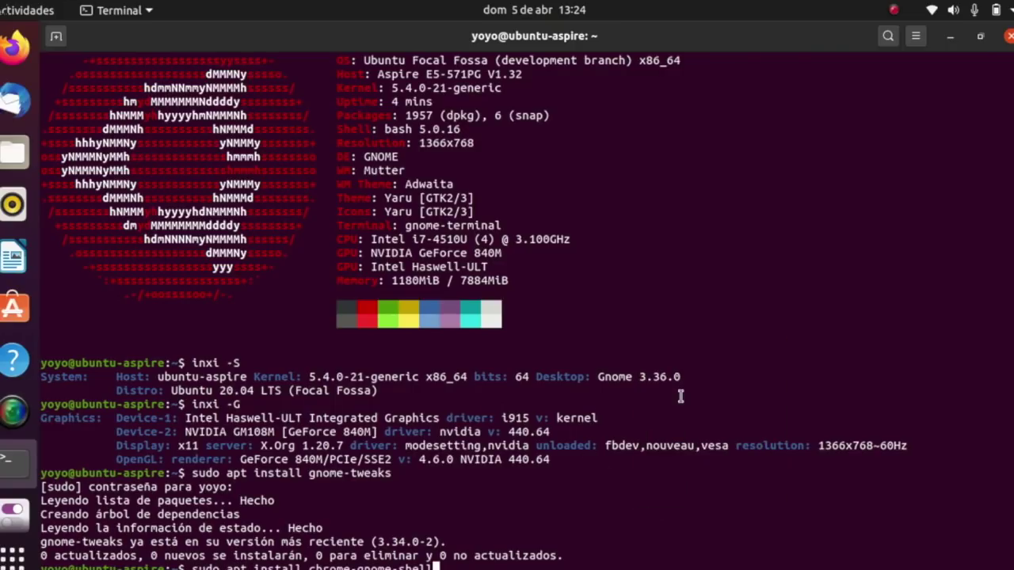
pyautogui.press('Return')
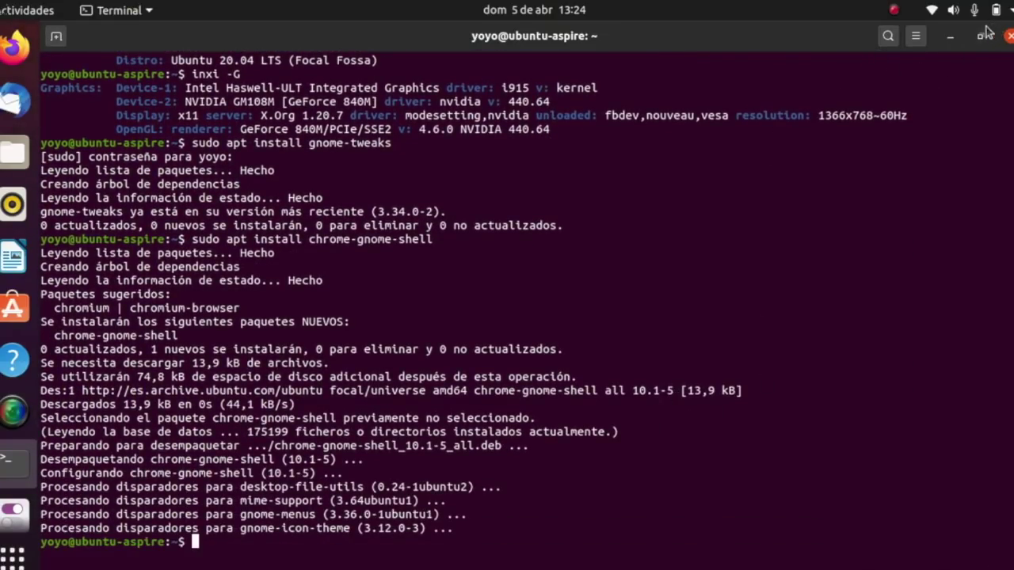
# Minimise the Terminal, return to the GNOME extensions site and install the User Themes extension.
pyautogui.click(951, 36)
pyautogui.scroll(3, 261, 238)
pyautogui.click(269, 85)
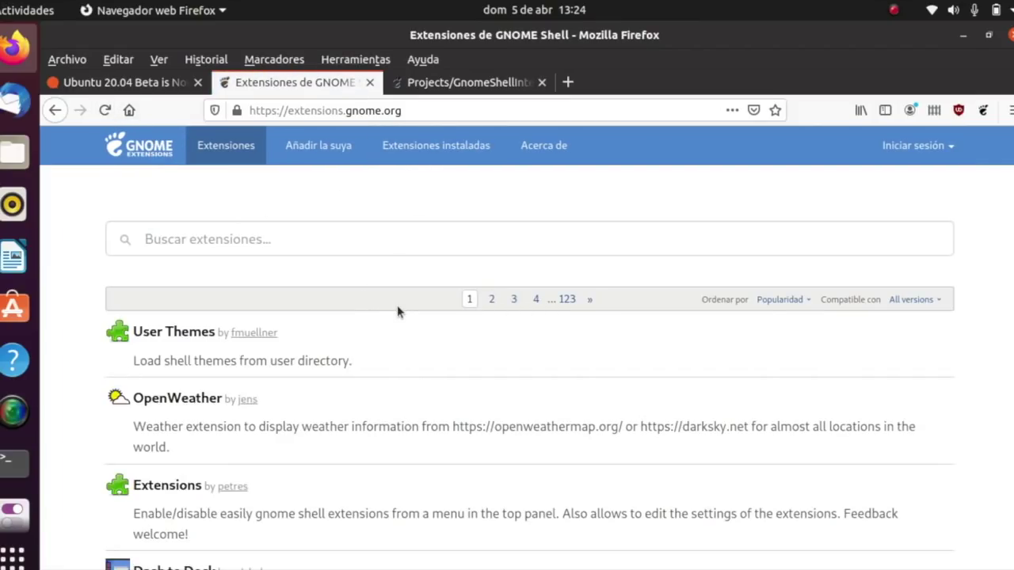
pyautogui.click(163, 332)
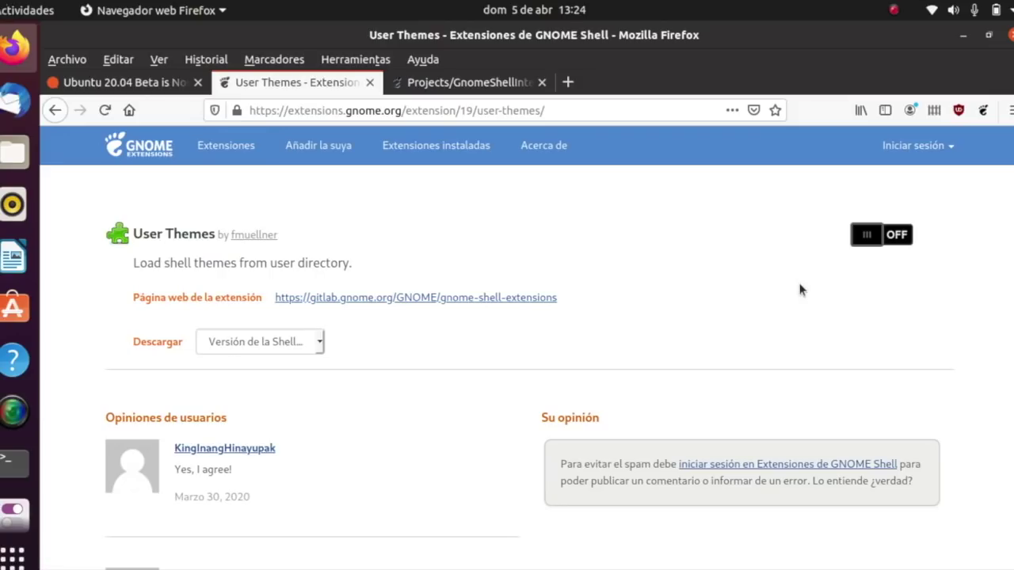
pyautogui.click(897, 234)
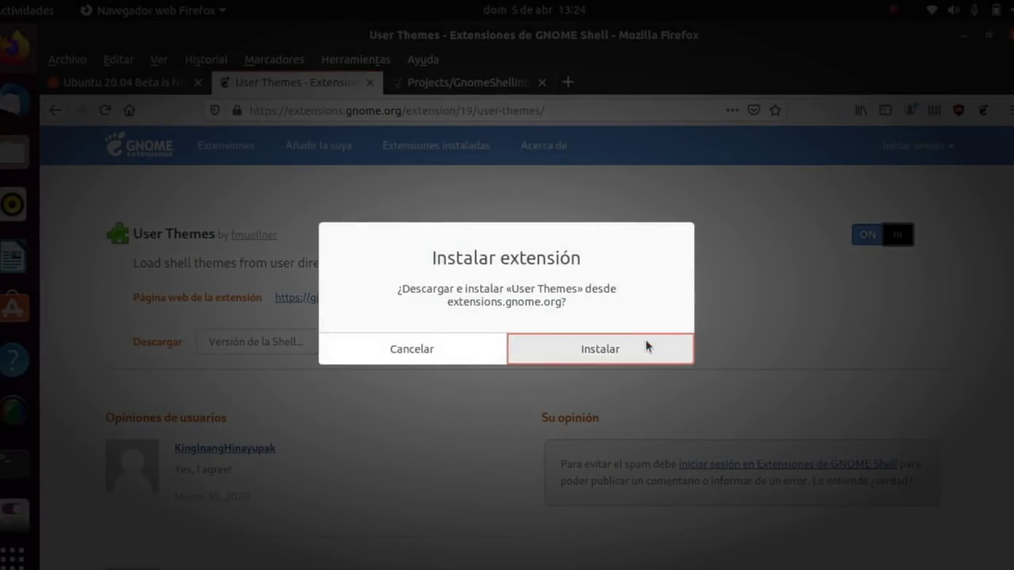
pyautogui.click(647, 348)
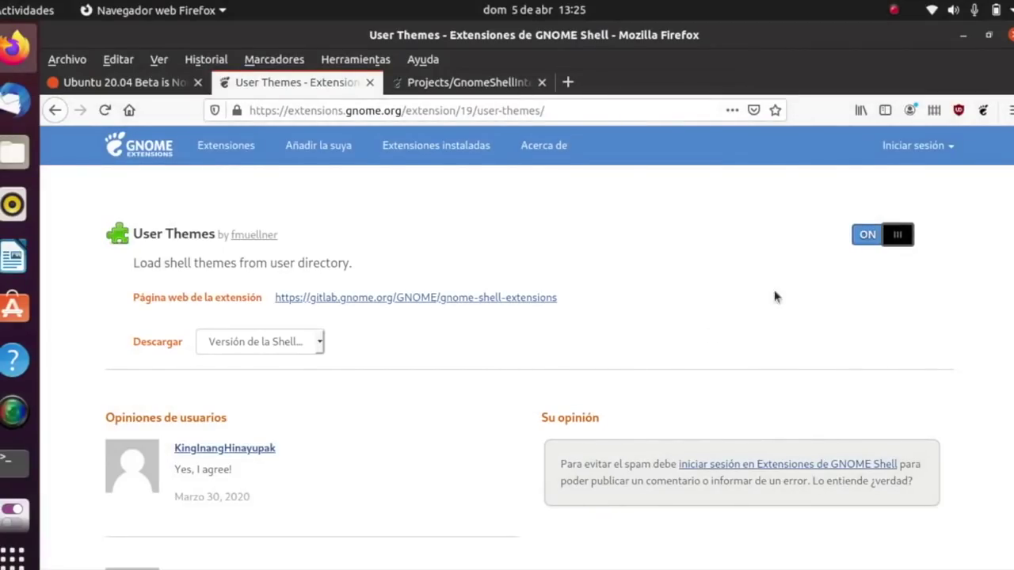
# Return to Retoques and reload its Extensiones list to check for the User Themes extension.
pyautogui.click(966, 36)
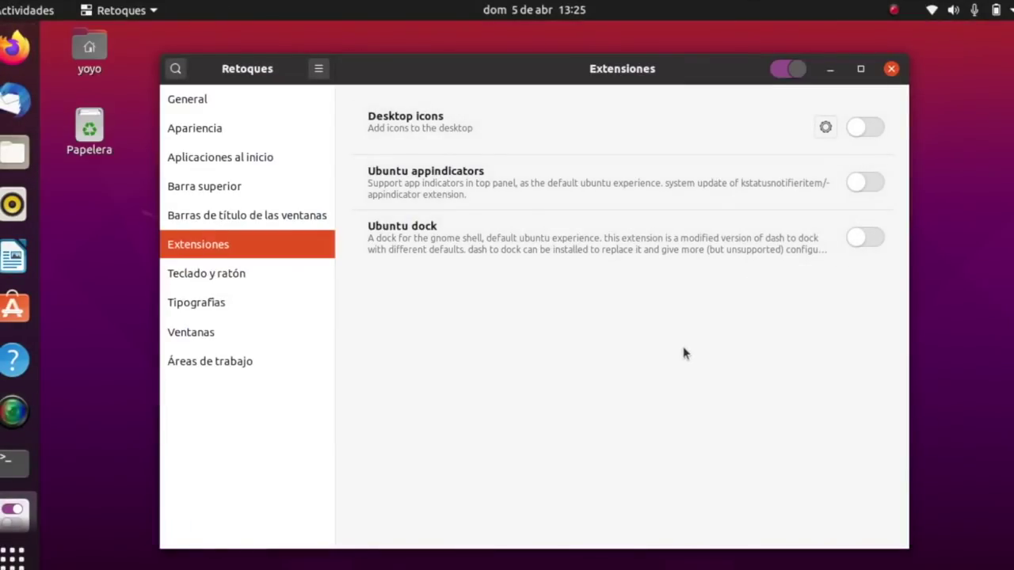
pyautogui.click(203, 100)
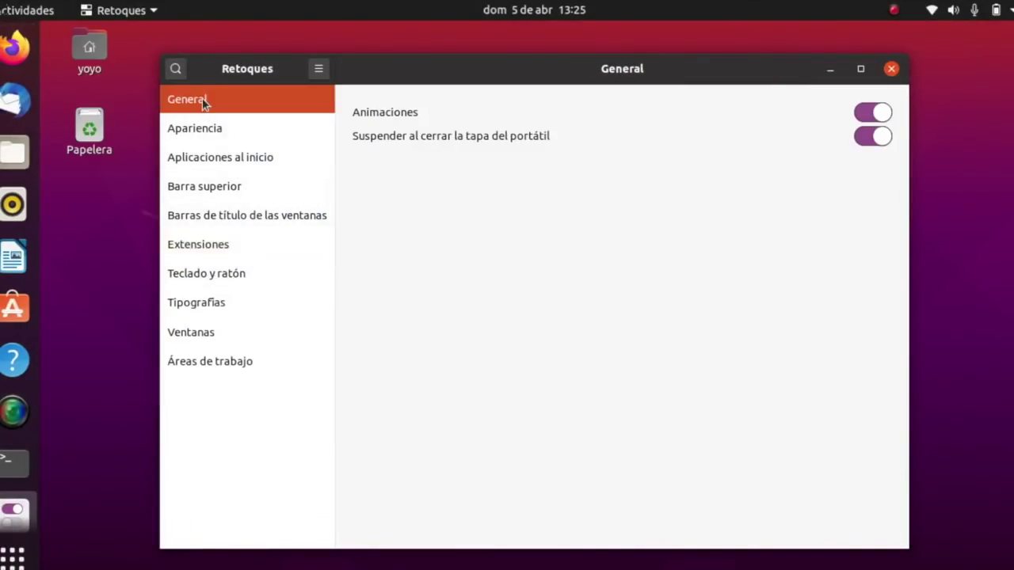
pyautogui.click(212, 245)
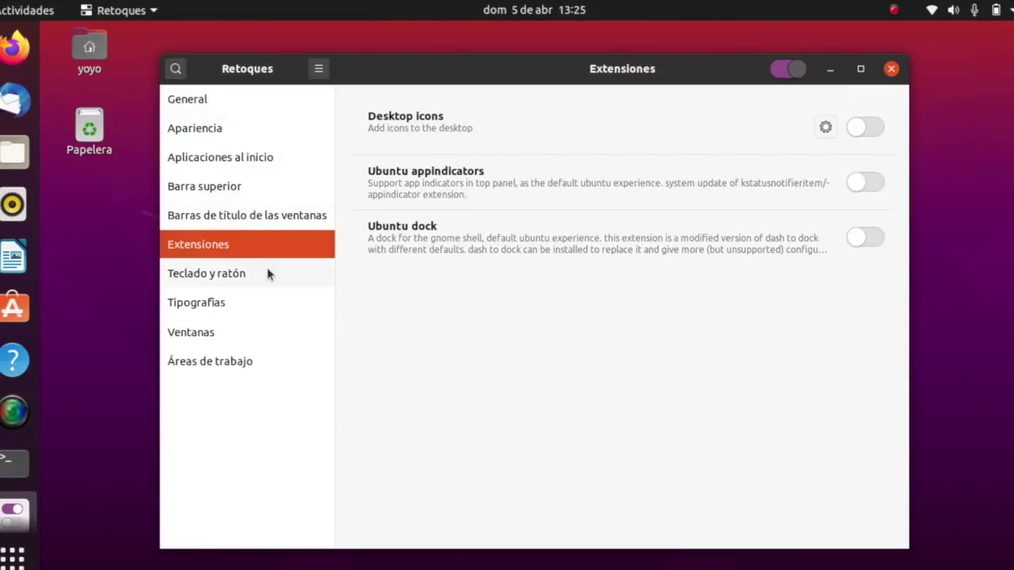
# Close Retoques, relaunch it by searching for "ret" in the activities overview, and show its Extensiones list.
pyautogui.click(891, 68)
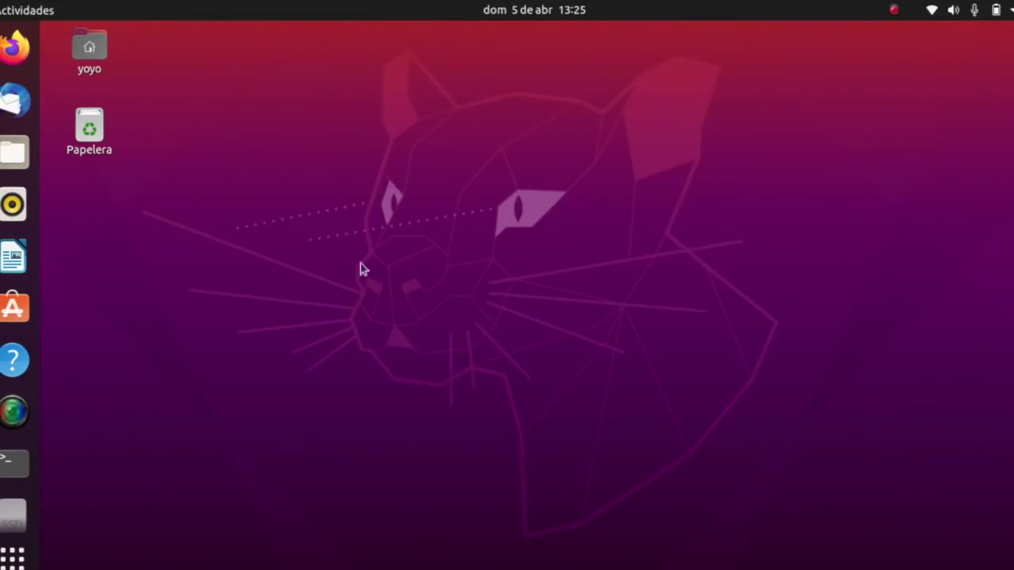
pyautogui.click(36, 11)
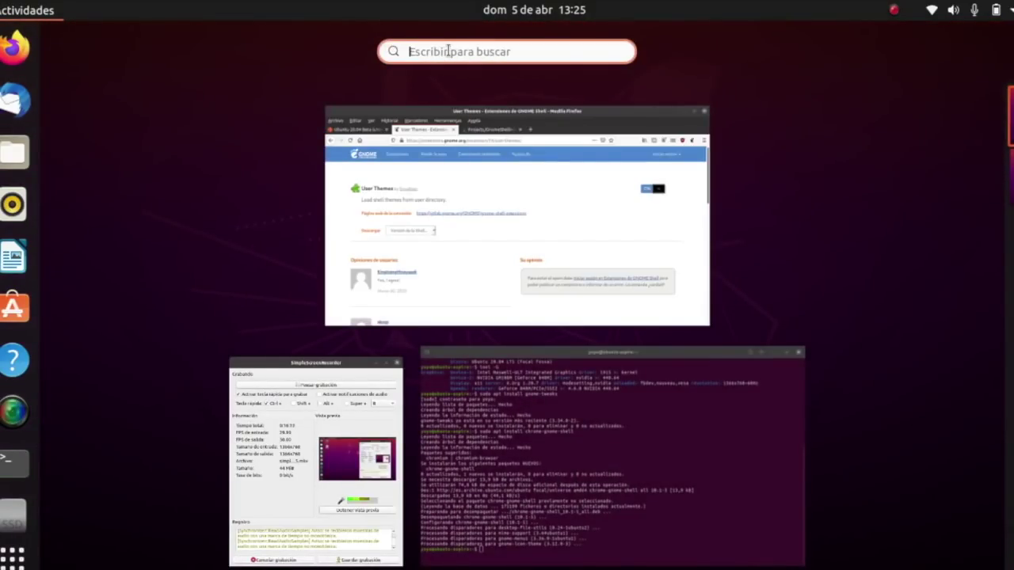
pyautogui.write('ret')
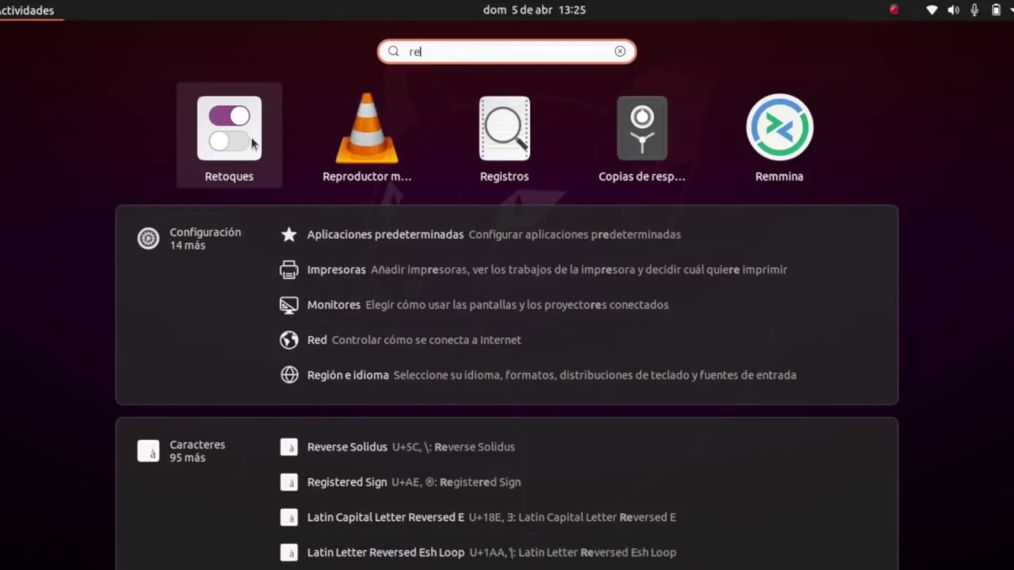
pyautogui.click(252, 138)
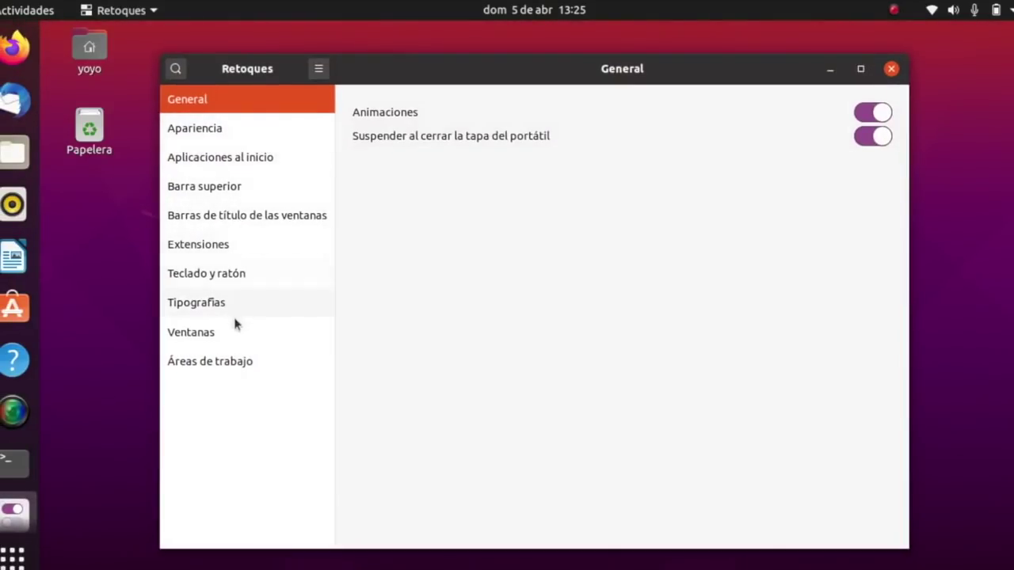
pyautogui.click(221, 257)
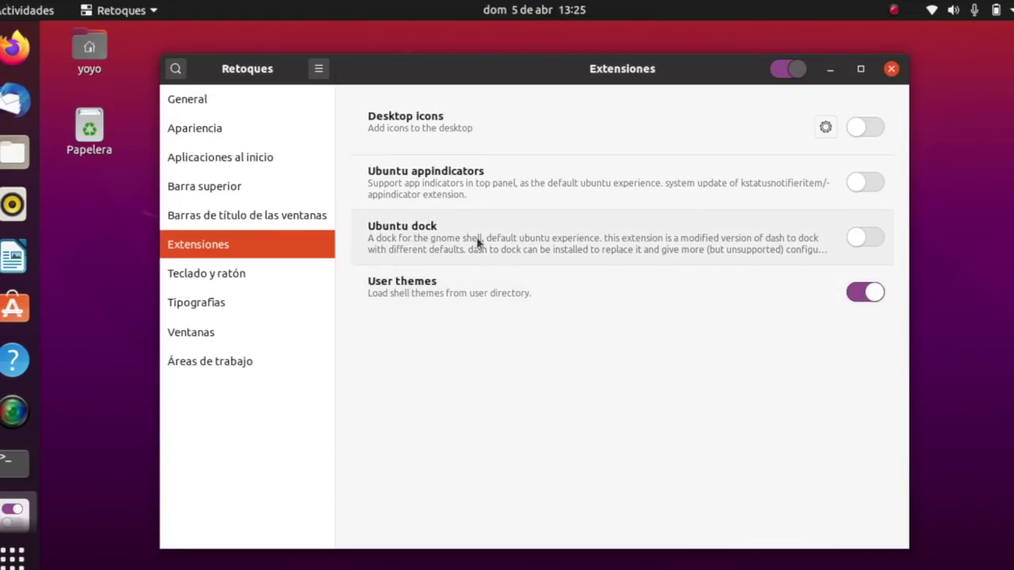
# Open the home folder in the file manager and make its hidden files visible.
pyautogui.doubleClick(97, 54)
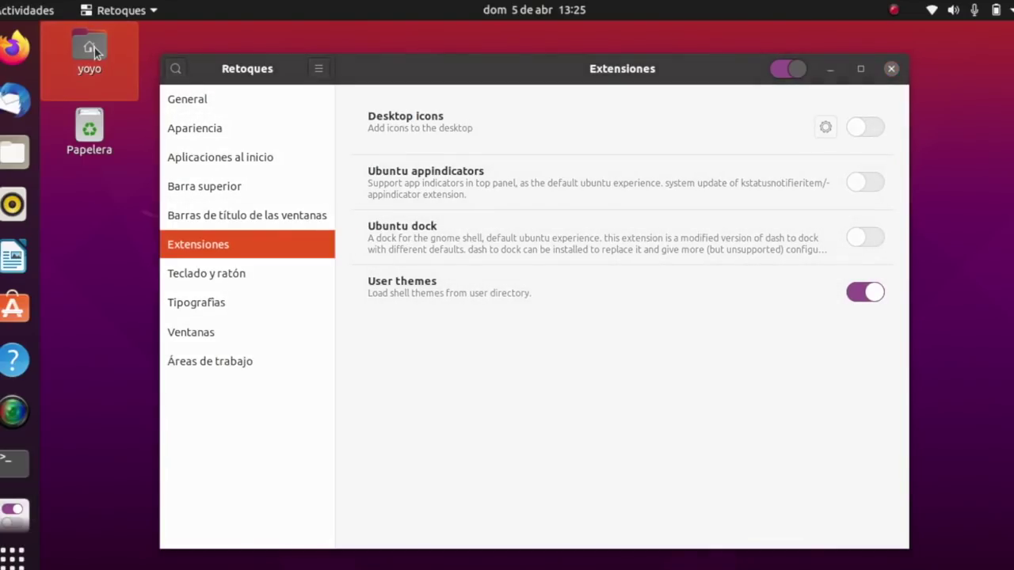
pyautogui.moveTo(285, 44); pyautogui.dragTo(442, 96)
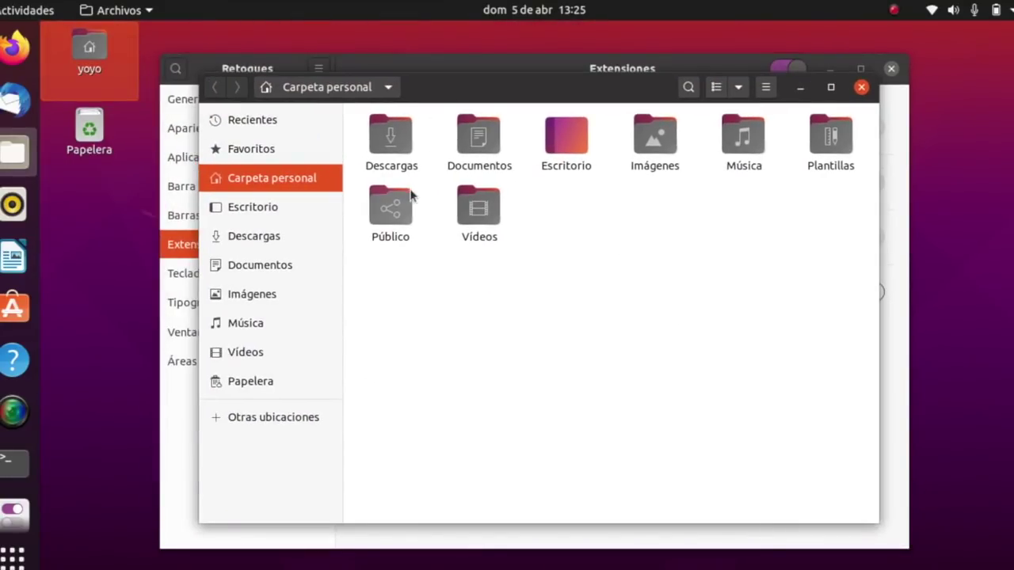
pyautogui.click(737, 87)
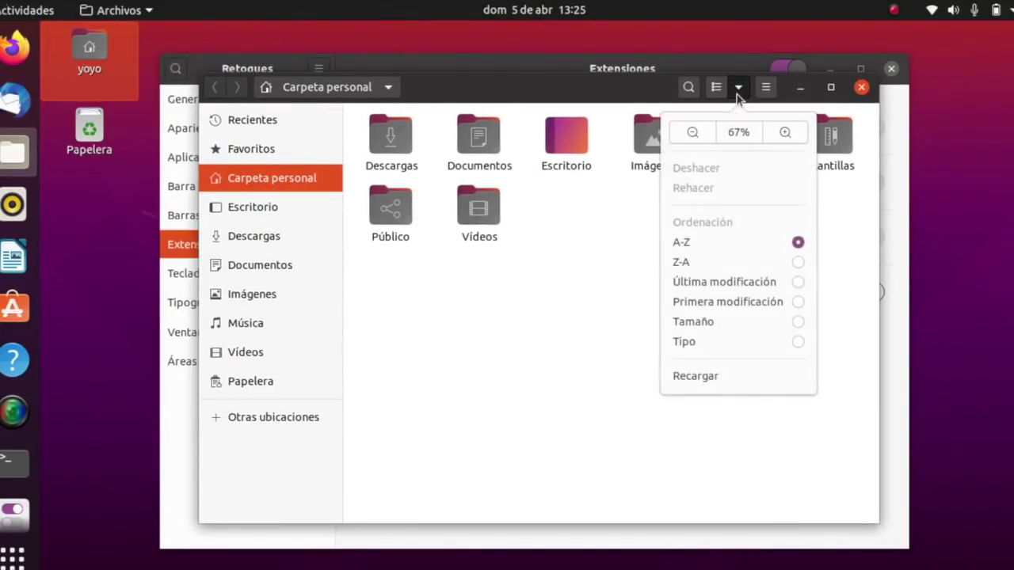
pyautogui.click(580, 325)
pyautogui.click(764, 88)
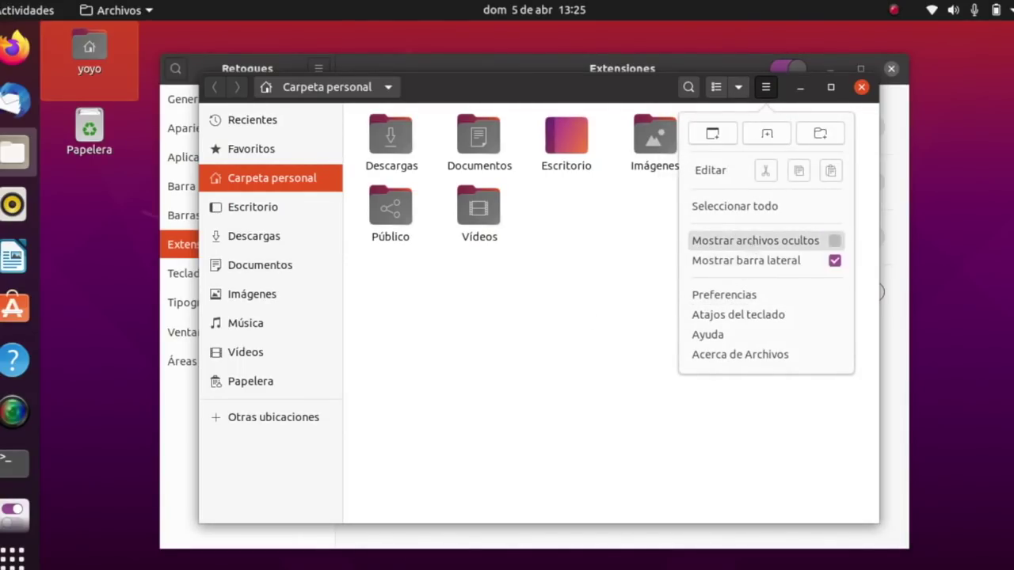
pyautogui.click(754, 240)
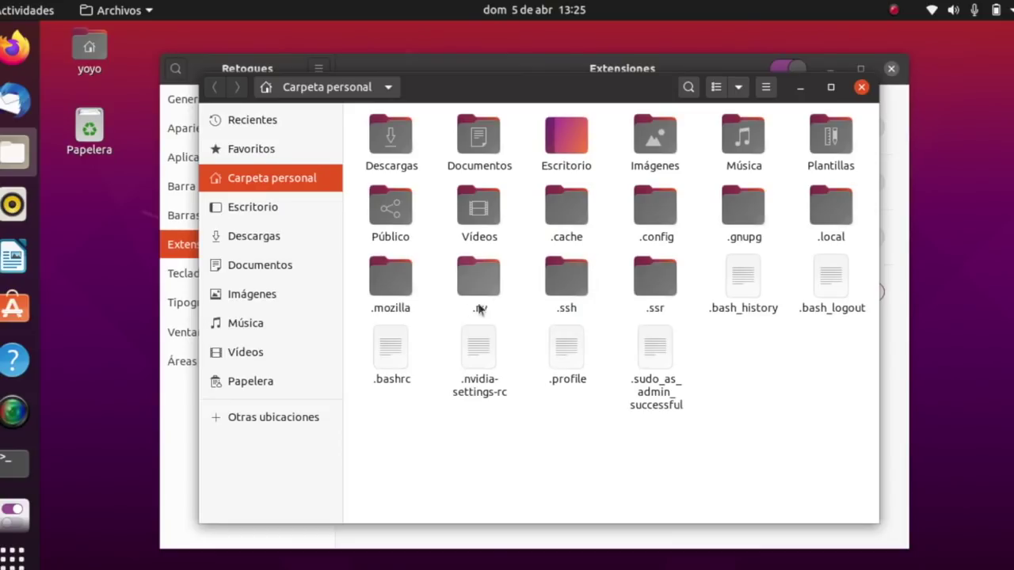
# Go to .local/share/gnome-shell/extensions, inspect the contents of the user-theme extension folder, and close the file manager.
pyautogui.doubleClick(827, 207)
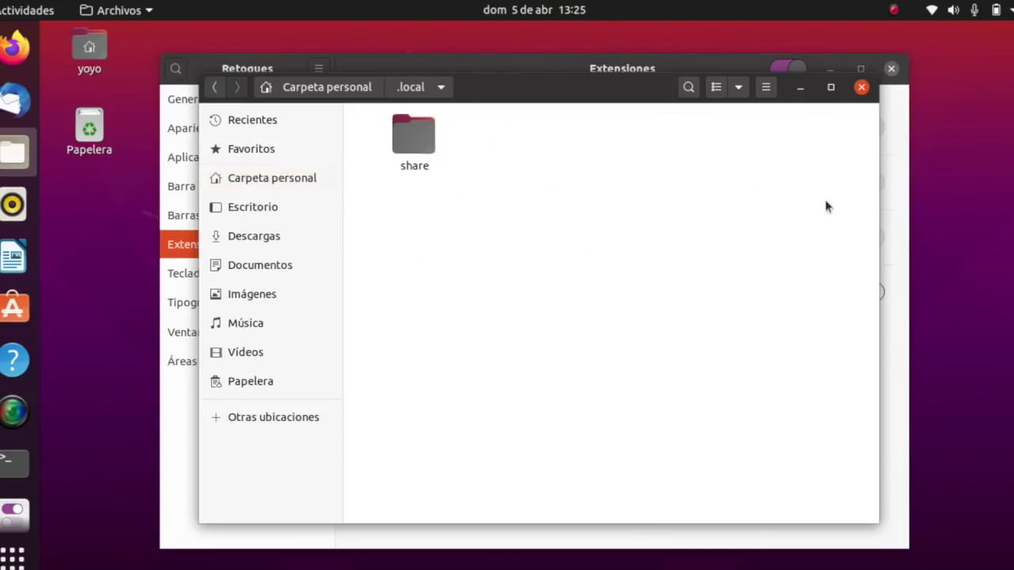
pyautogui.click(425, 141)
pyautogui.doubleClick(425, 140)
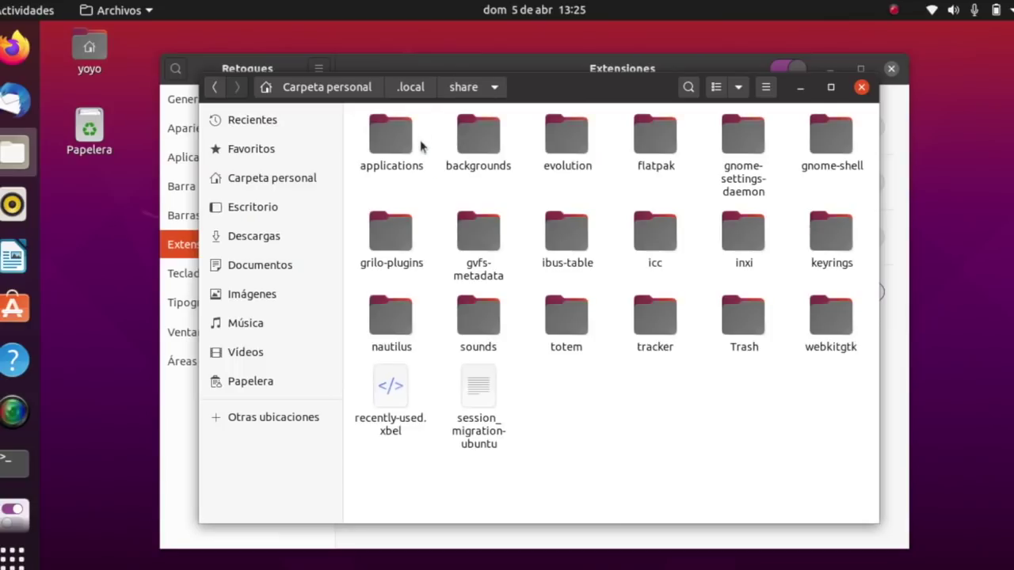
pyautogui.click(820, 133)
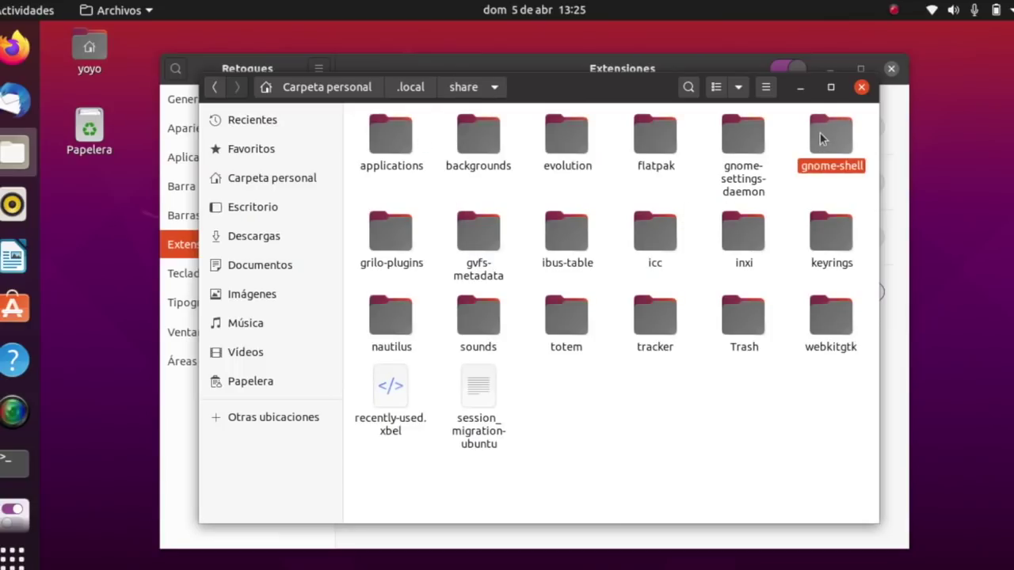
pyautogui.doubleClick(819, 133)
pyautogui.doubleClick(400, 136)
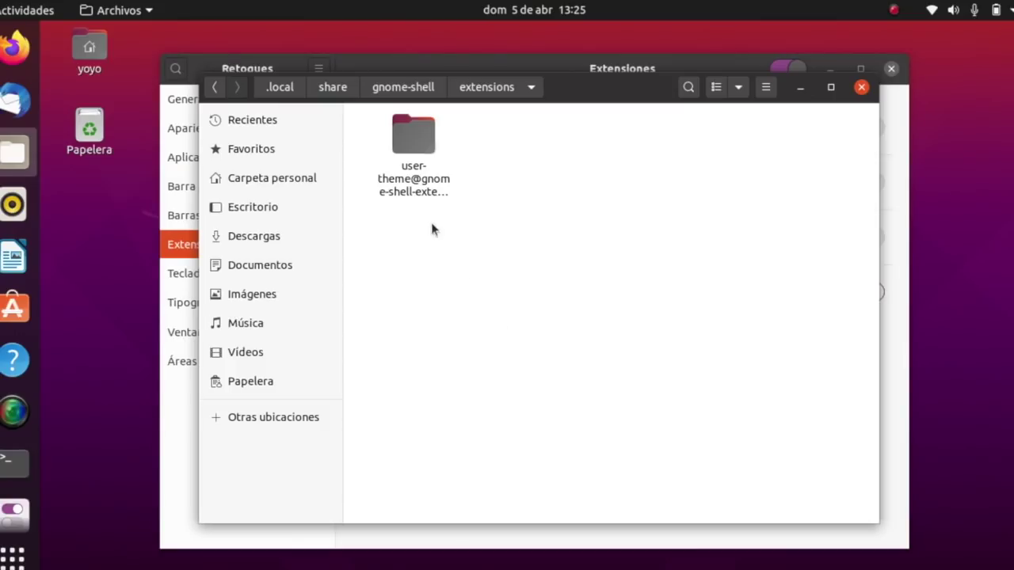
pyautogui.doubleClick(427, 139)
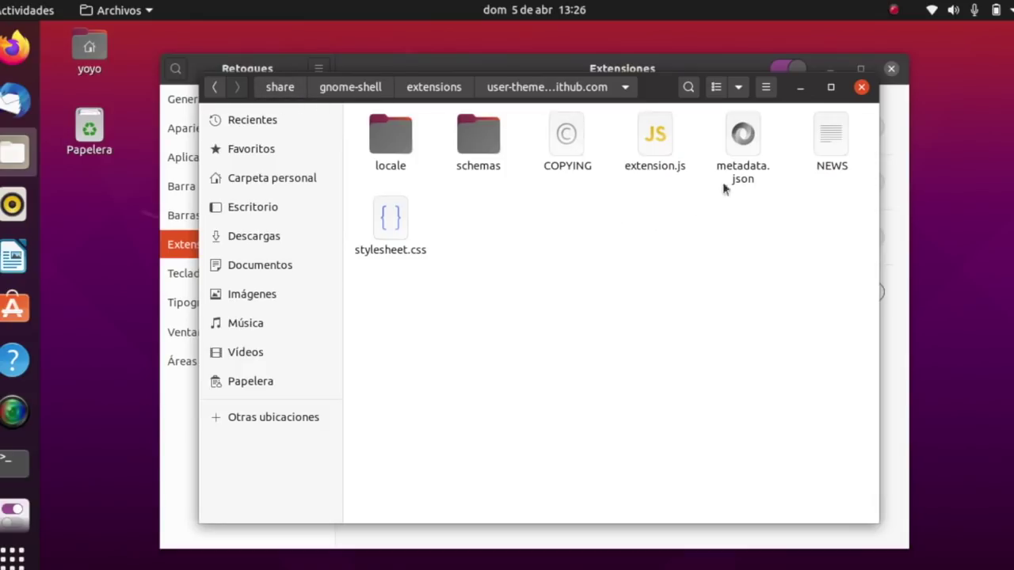
pyautogui.click(863, 87)
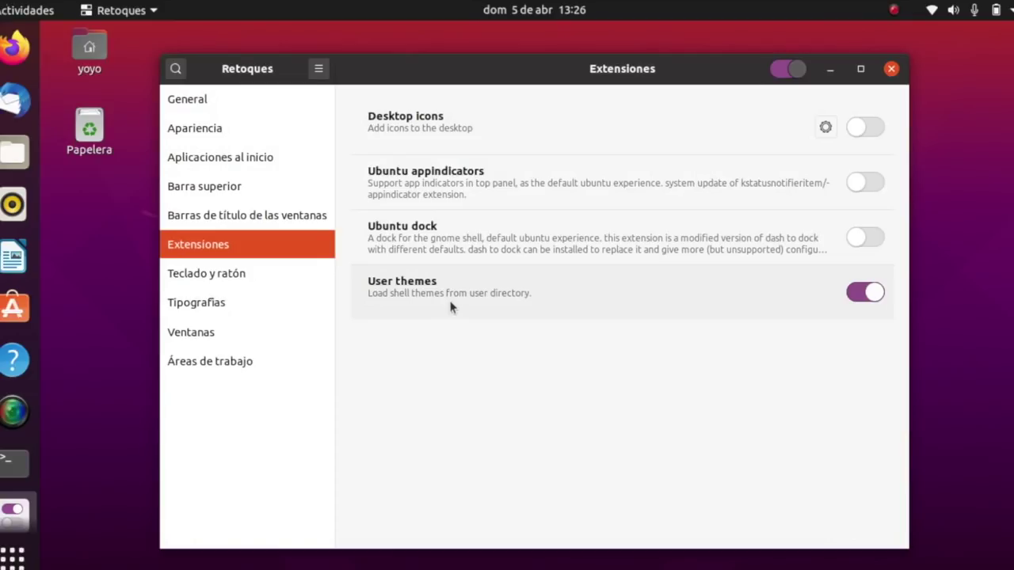
# Review the Teclado y ratón, Tipografías, Ventanas and Áreas de trabajo settings in Retoques, then return to General.
pyautogui.click(245, 279)
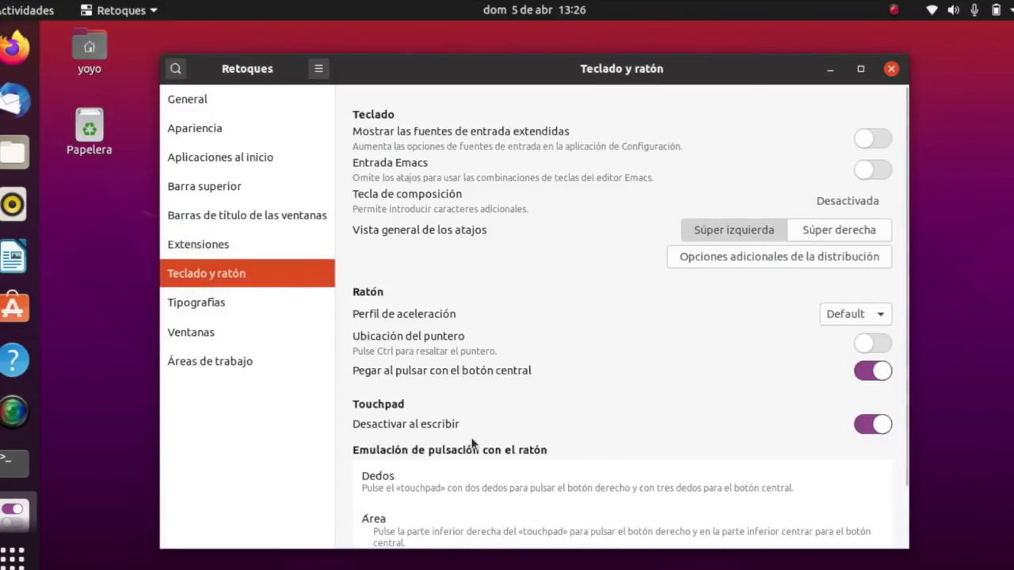
pyautogui.scroll(-1, 511, 369)
pyautogui.scroll(1, 511, 367)
pyautogui.scroll(-2, 511, 367)
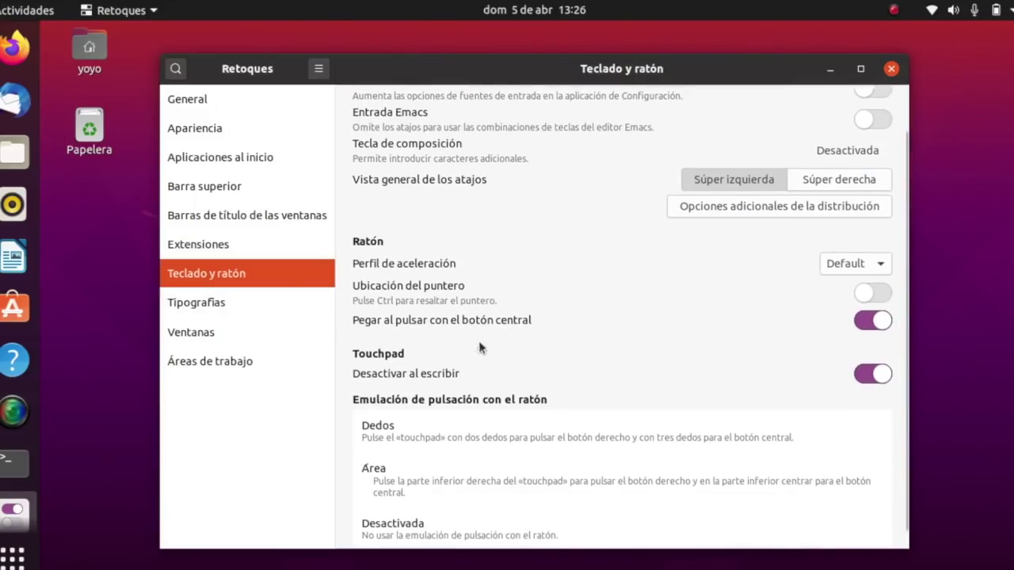
pyautogui.click(196, 305)
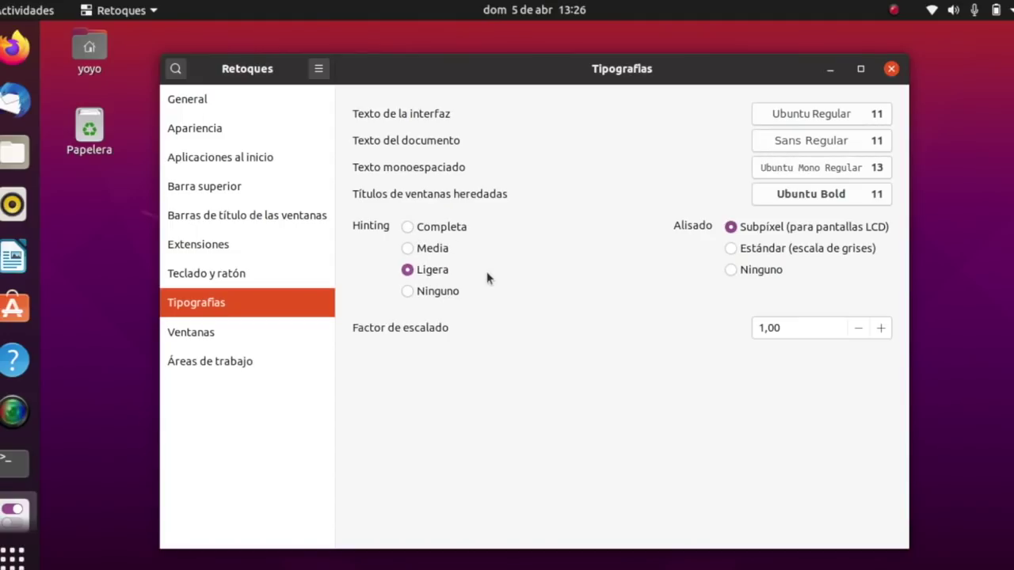
pyautogui.click(171, 334)
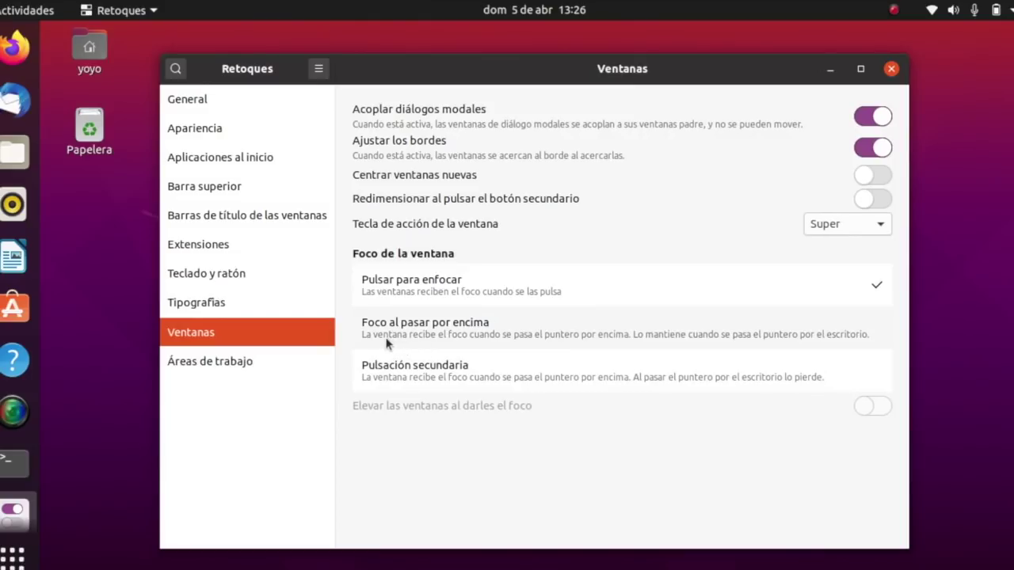
pyautogui.click(240, 363)
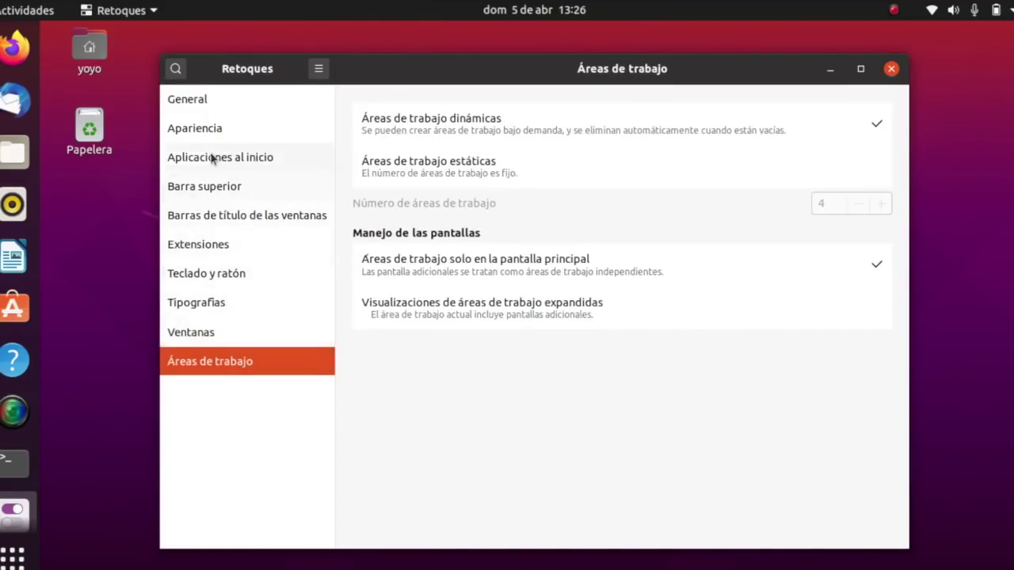
pyautogui.click(199, 100)
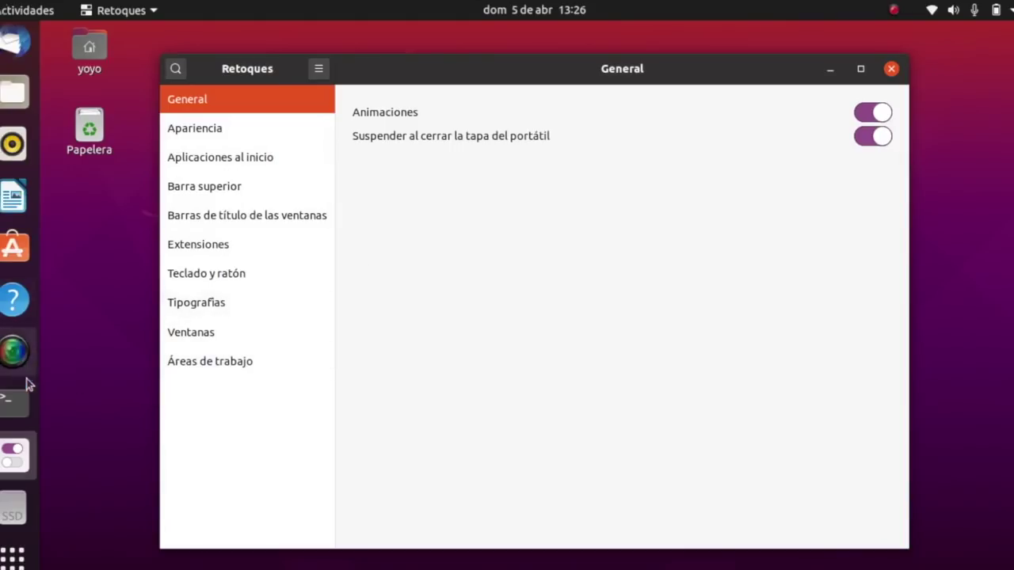
# Add Retoques to the dock favourites and close its window.
pyautogui.rightClick(13, 457)
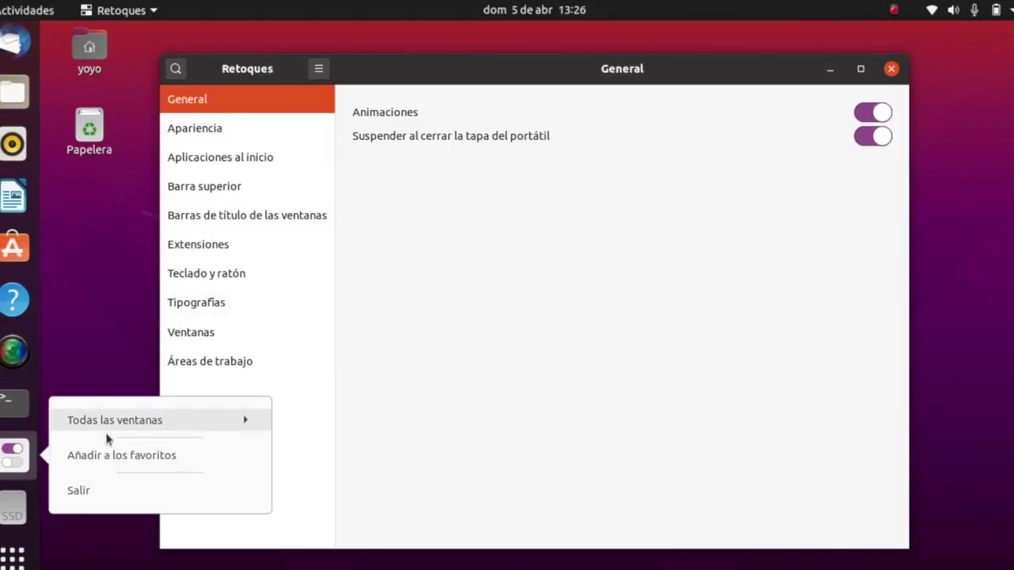
pyautogui.click(103, 456)
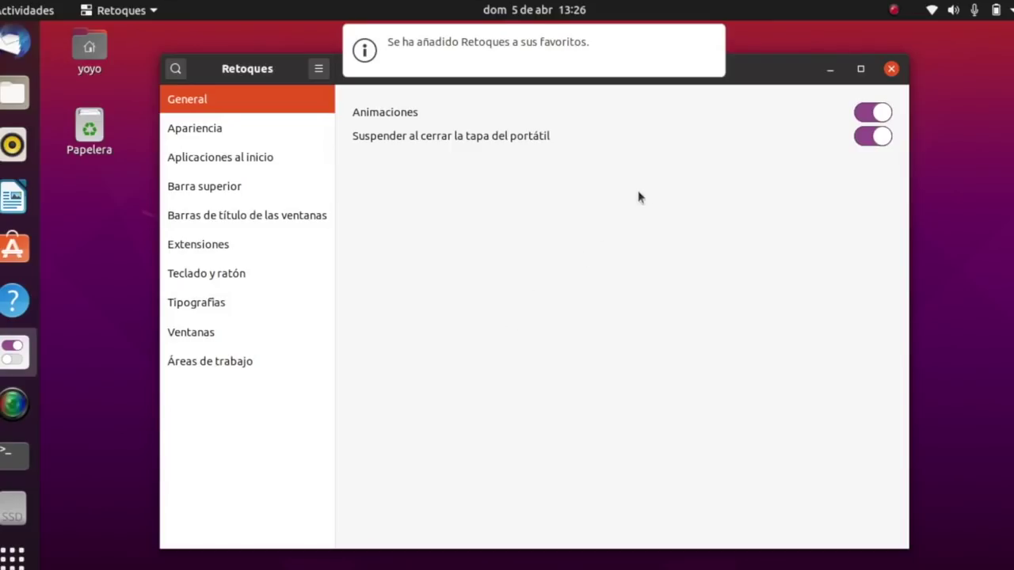
pyautogui.moveTo(779, 67); pyautogui.dragTo(767, 104)
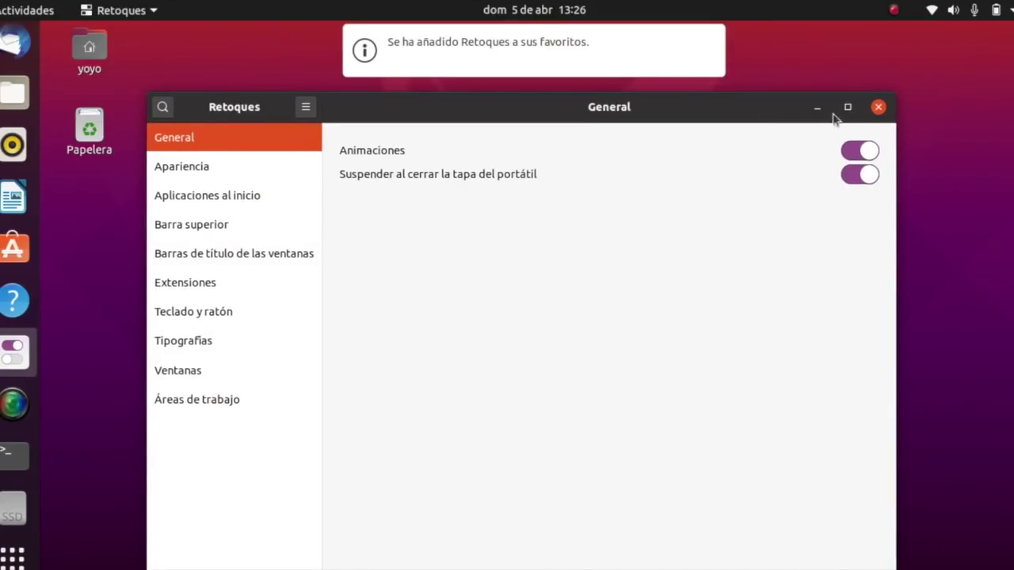
pyautogui.click(878, 108)
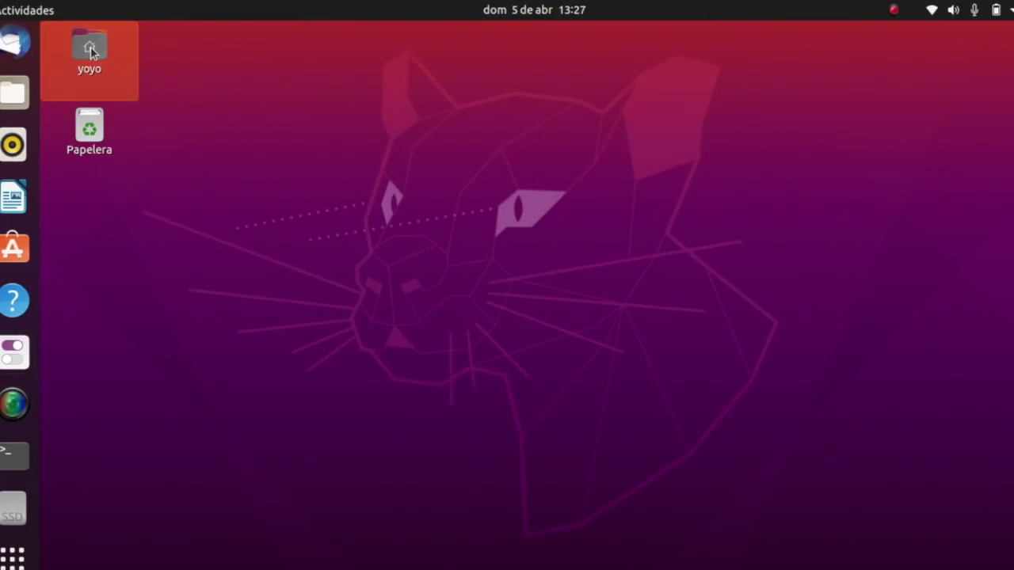
pyautogui.click(149, 170)
pyautogui.click(80, 62)
pyautogui.click(89, 127)
pyautogui.click(278, 240)
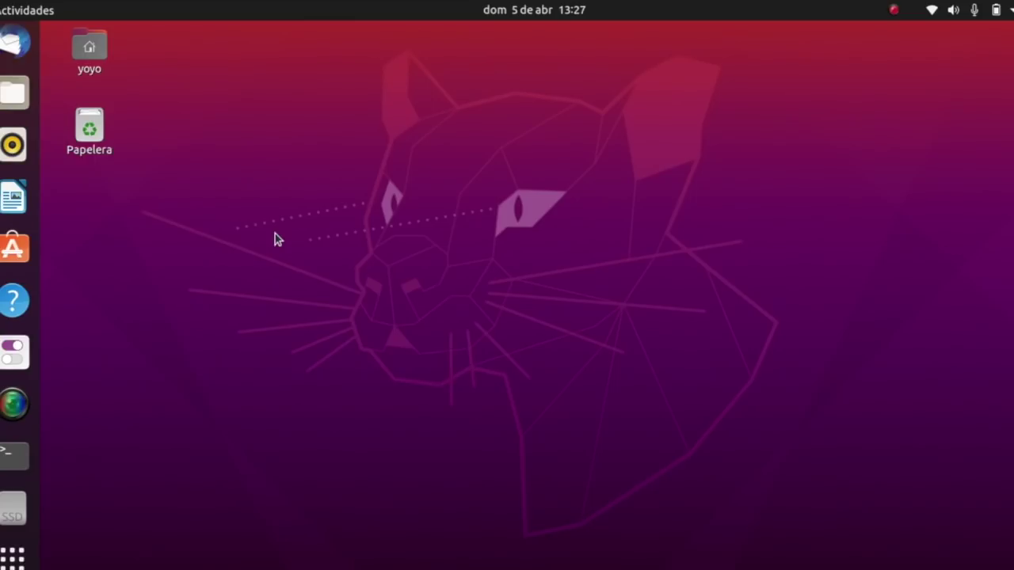
# Reopen Retoques and review its sections from Apariencia through Teclado y ratón, then close it.
pyautogui.click(13, 351)
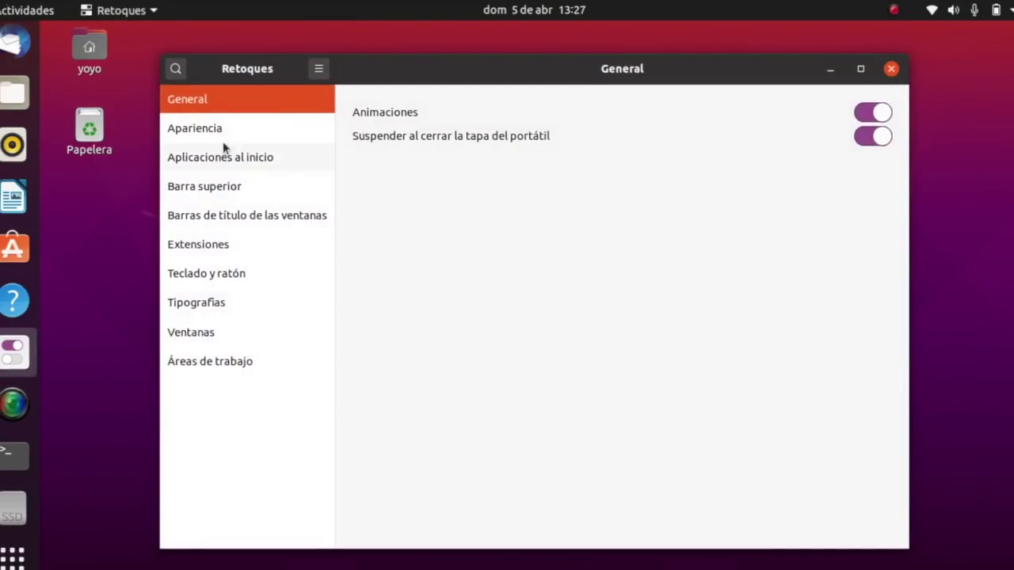
pyautogui.click(214, 134)
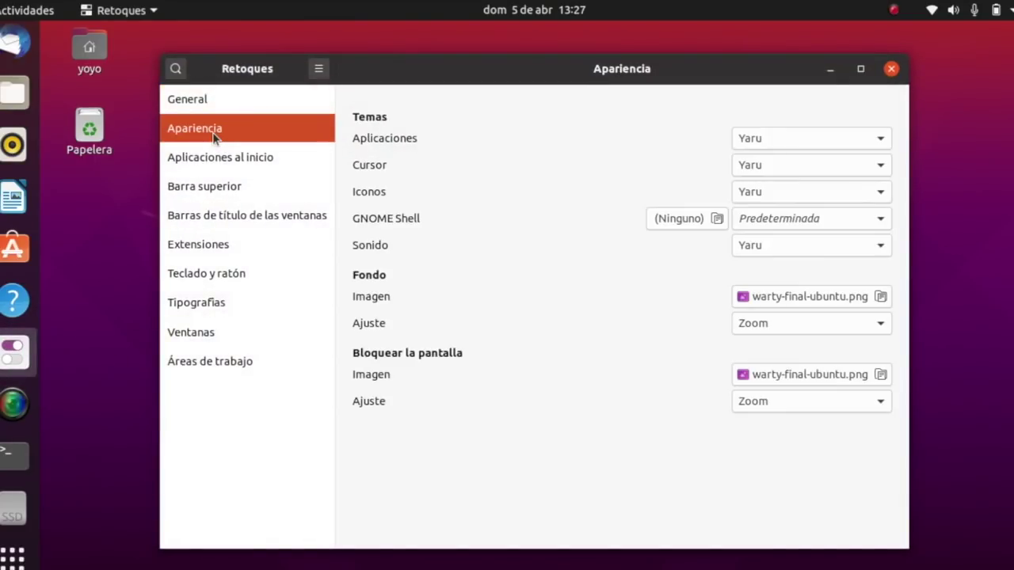
pyautogui.click(235, 162)
pyautogui.click(215, 187)
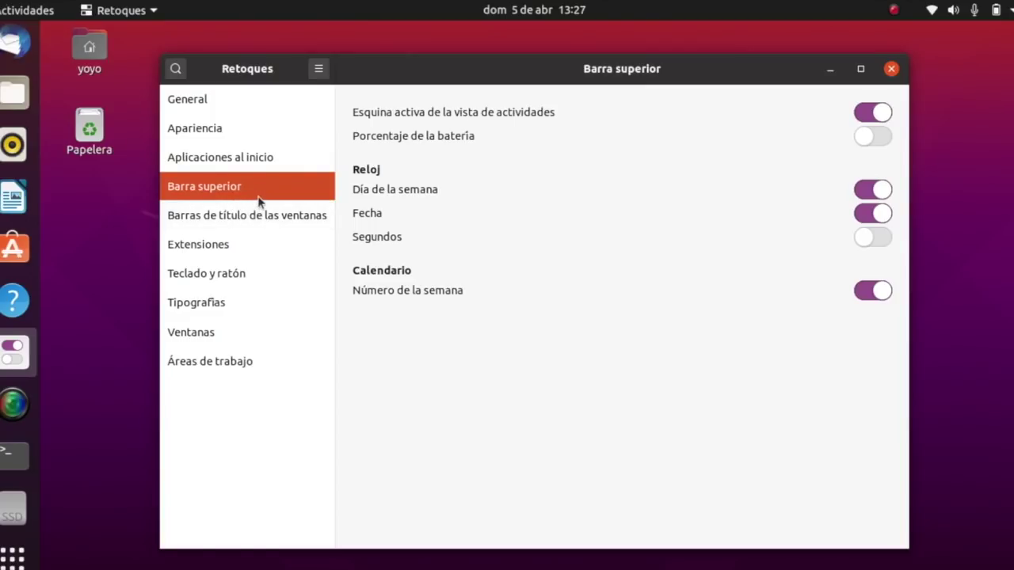
pyautogui.click(248, 220)
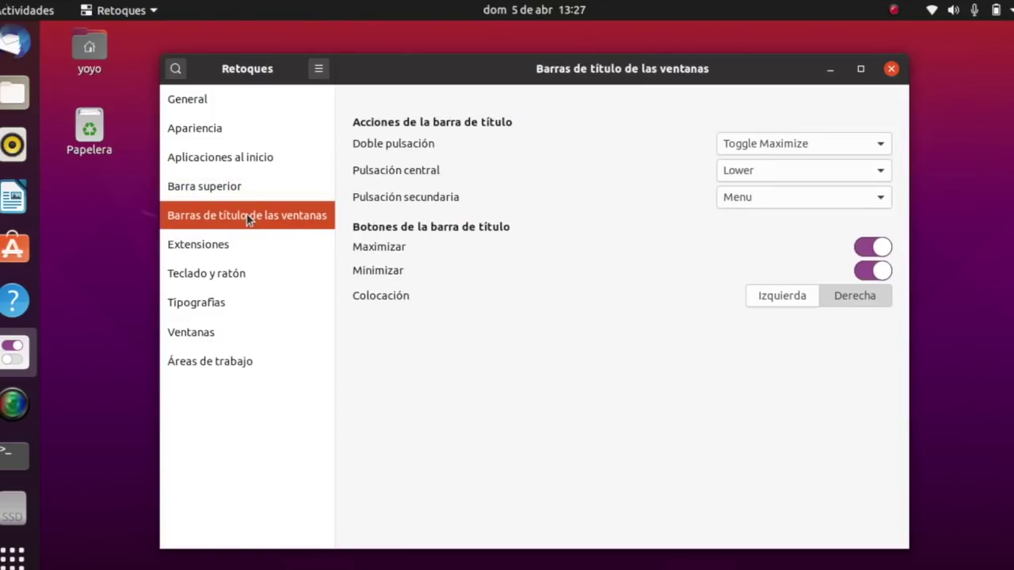
pyautogui.click(221, 247)
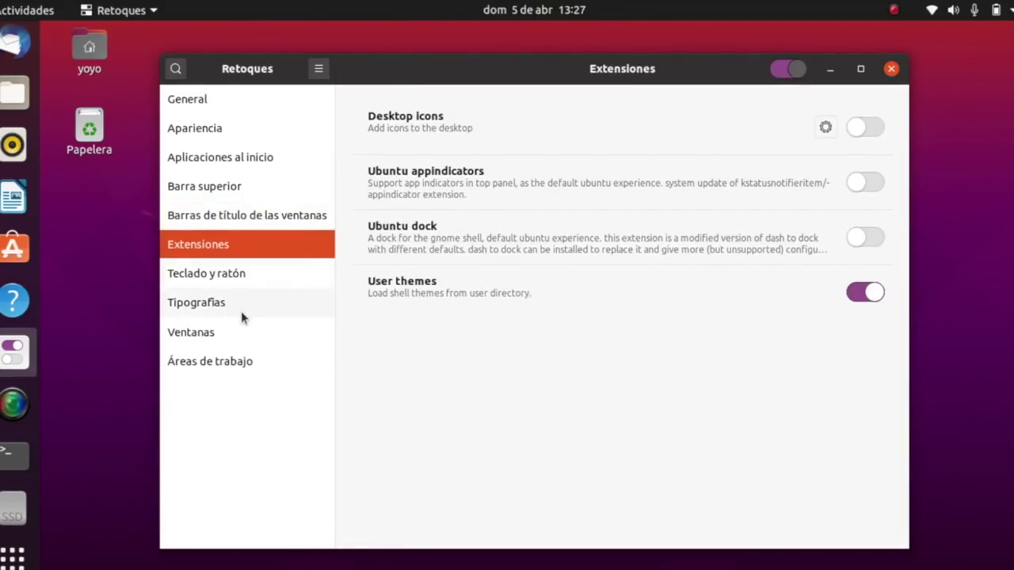
pyautogui.click(229, 276)
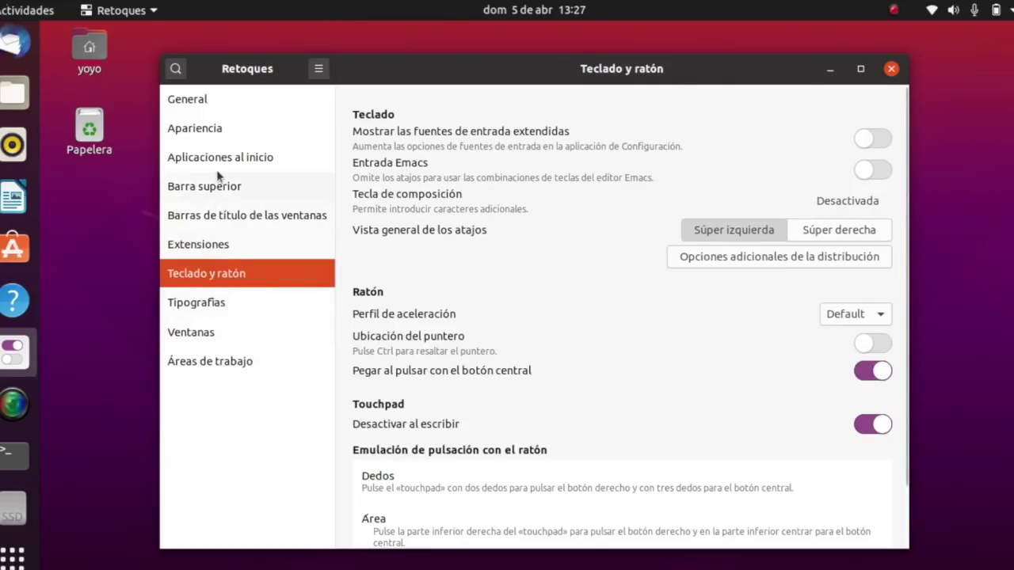
pyautogui.click(891, 69)
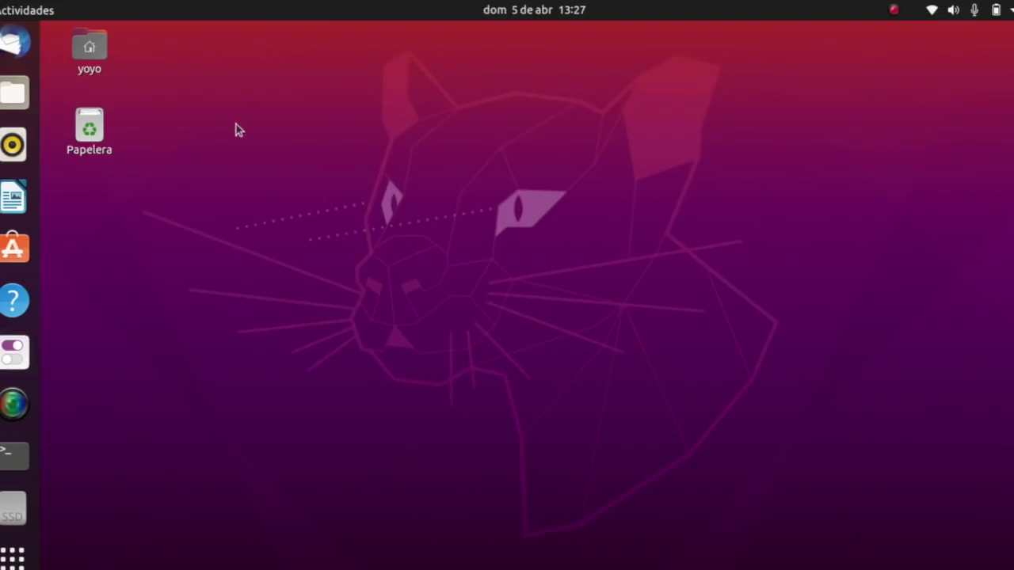
pyautogui.scroll(1, 16, 63)
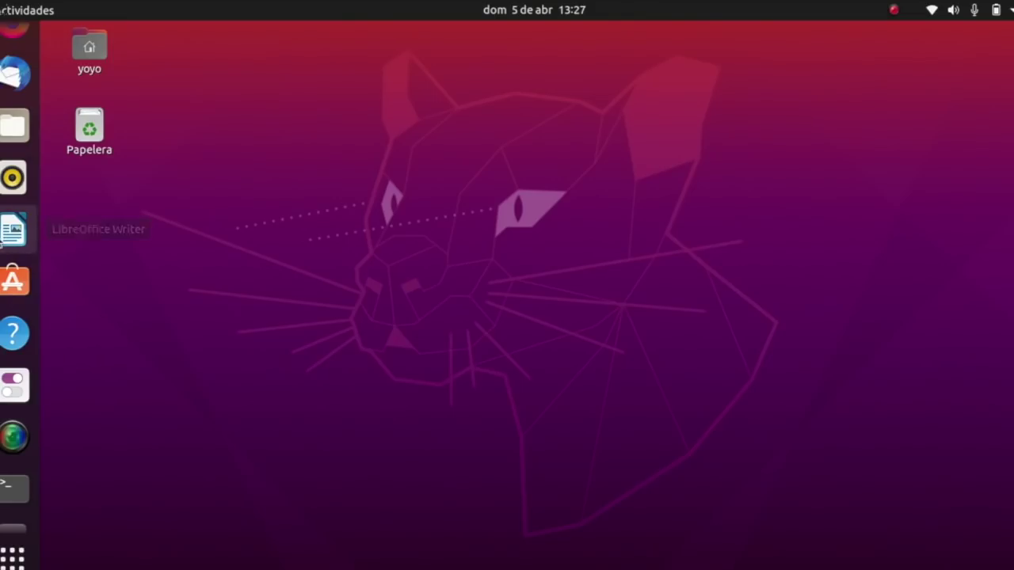
pyautogui.scroll(1, 2, 244)
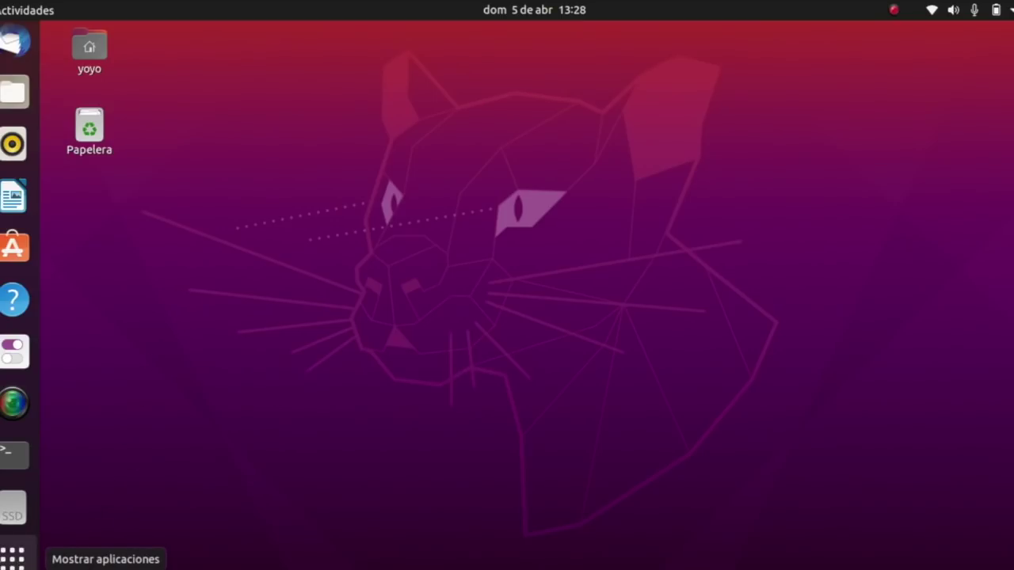
pyautogui.click(12, 561)
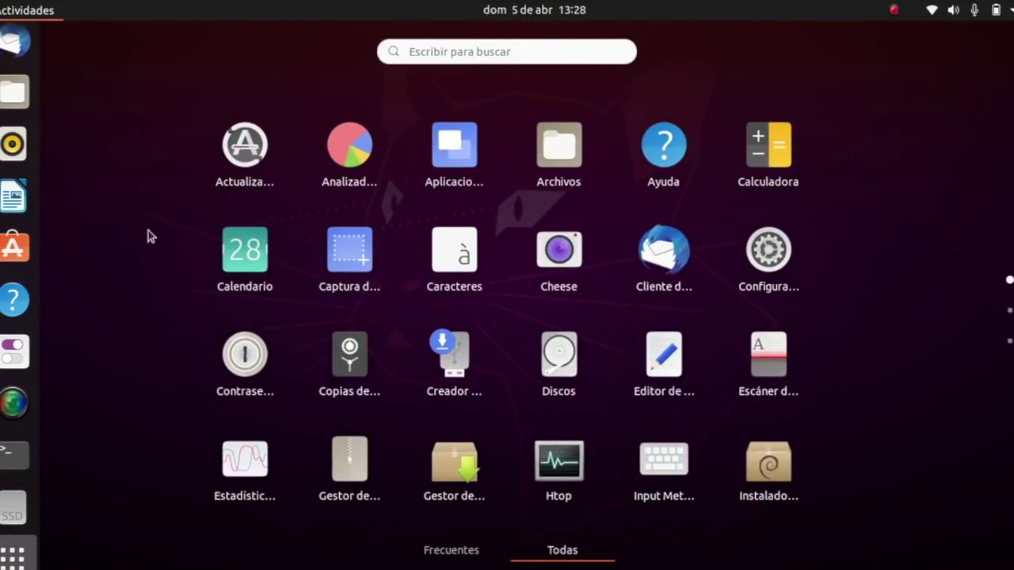
pyautogui.click(10, 10)
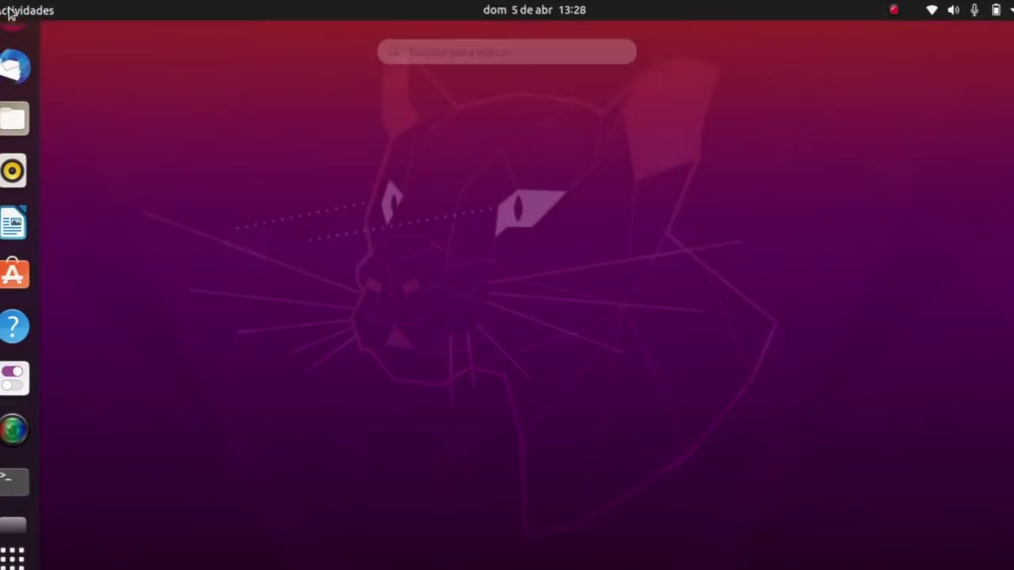
# Open Ubuntu Software and look over the featured applications and categories on its Explorar page.
pyautogui.click(13, 274)
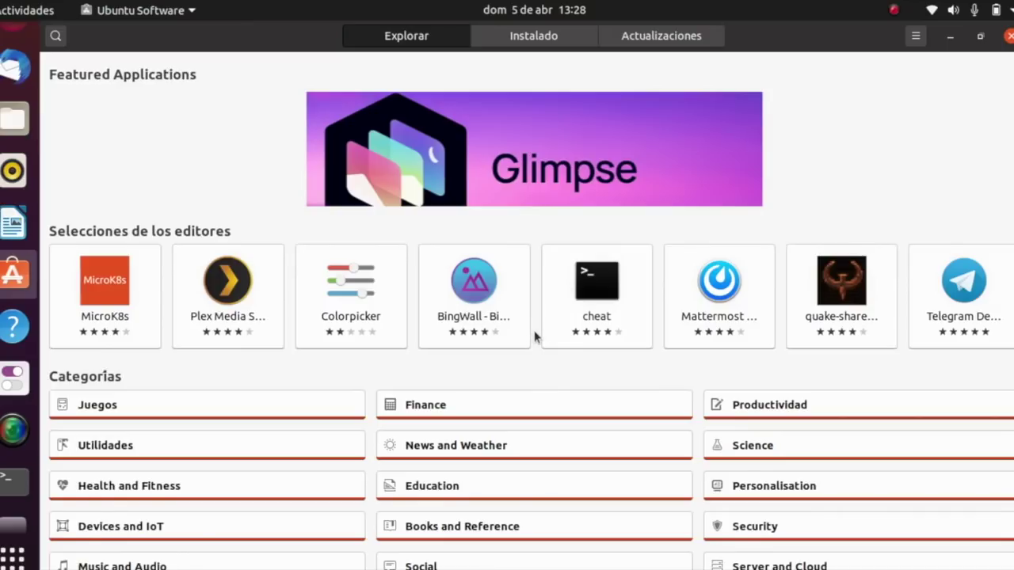
pyautogui.scroll(-1, 534, 335)
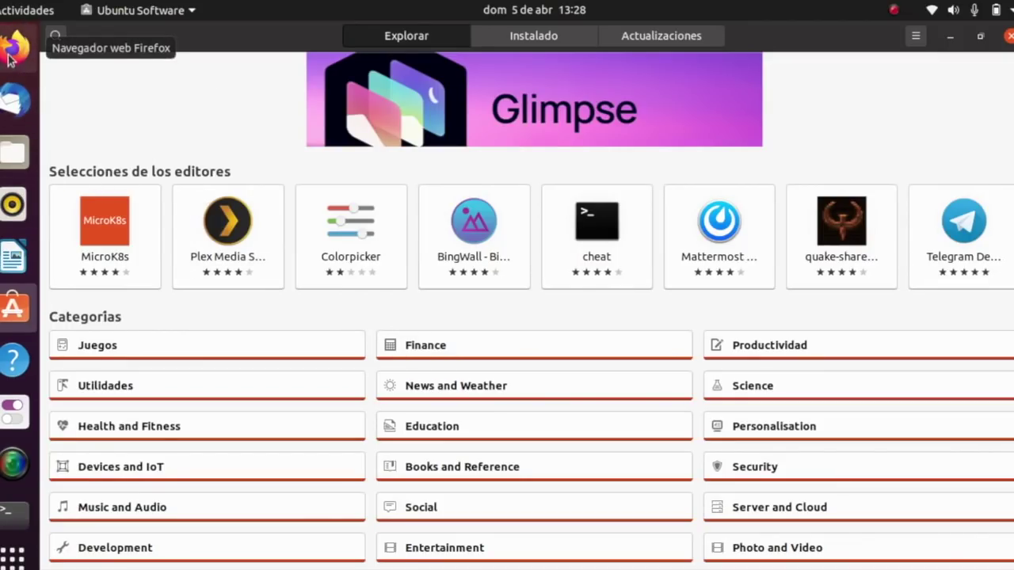
# Switch to Firefox and load salmorejogeek.com in a new tab.
pyautogui.click(11, 51)
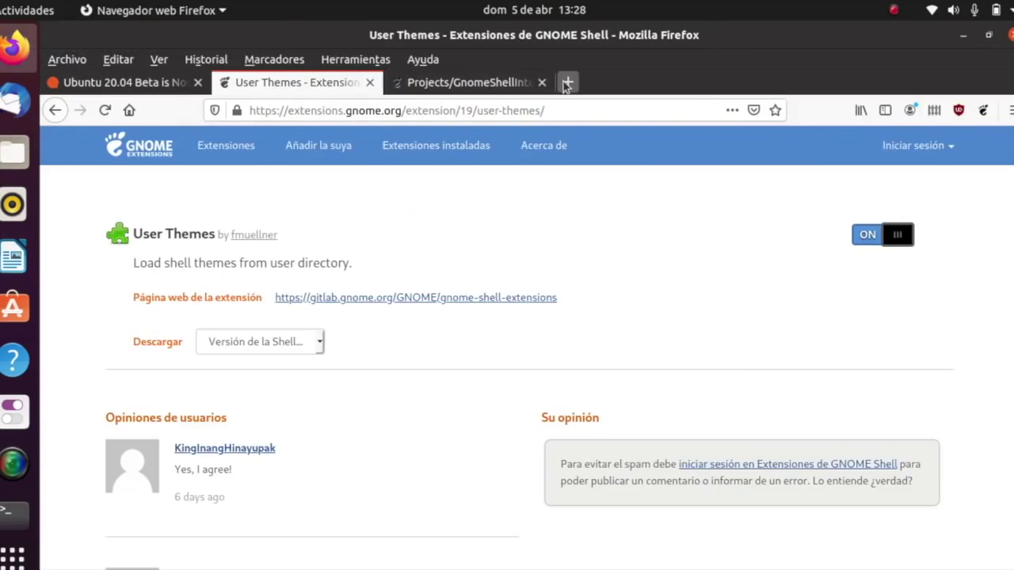
pyautogui.click(561, 82)
pyautogui.write('salm')
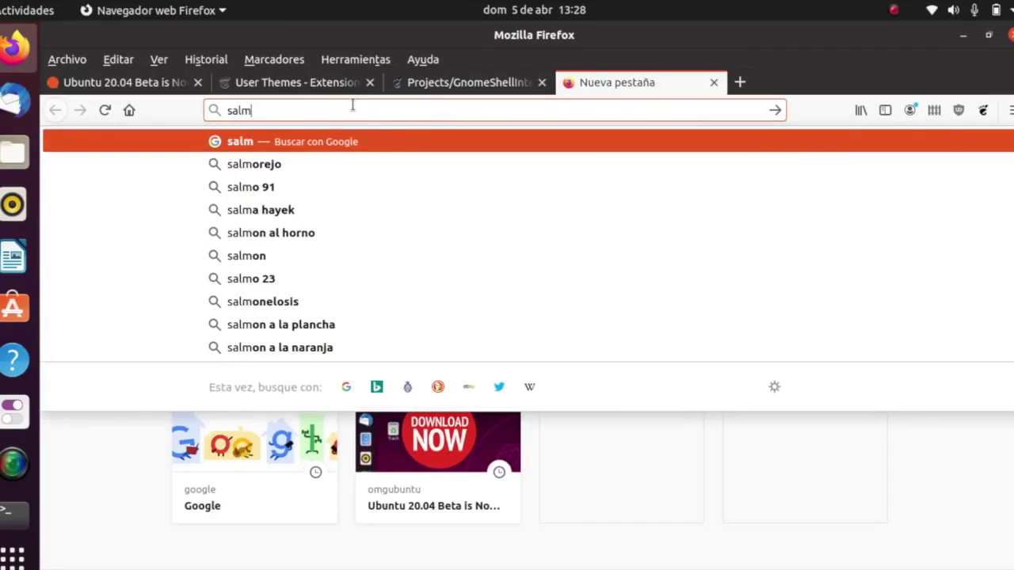
pyautogui.write('orejogeek')
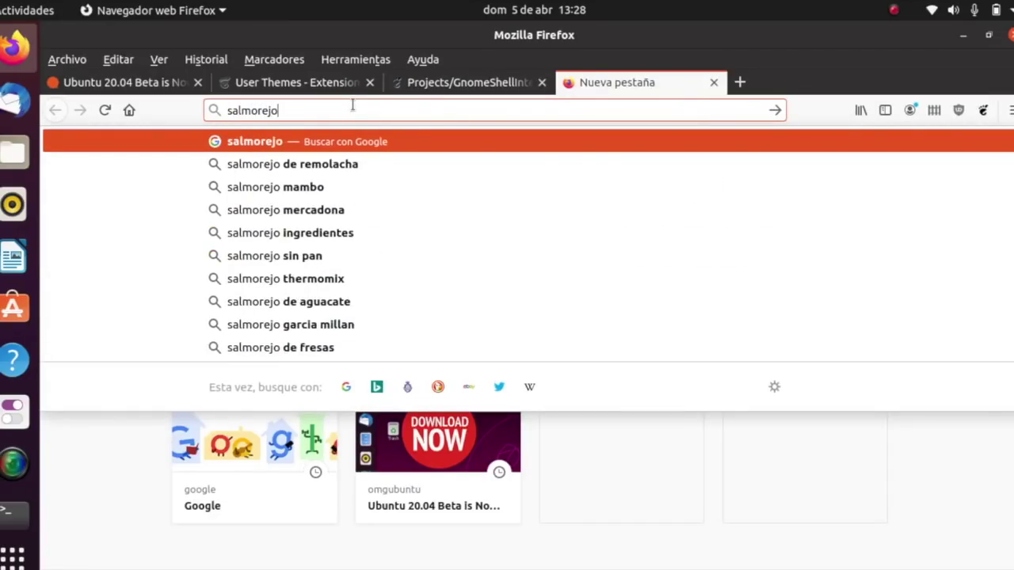
pyautogui.write('.com')
pyautogui.press('Return')
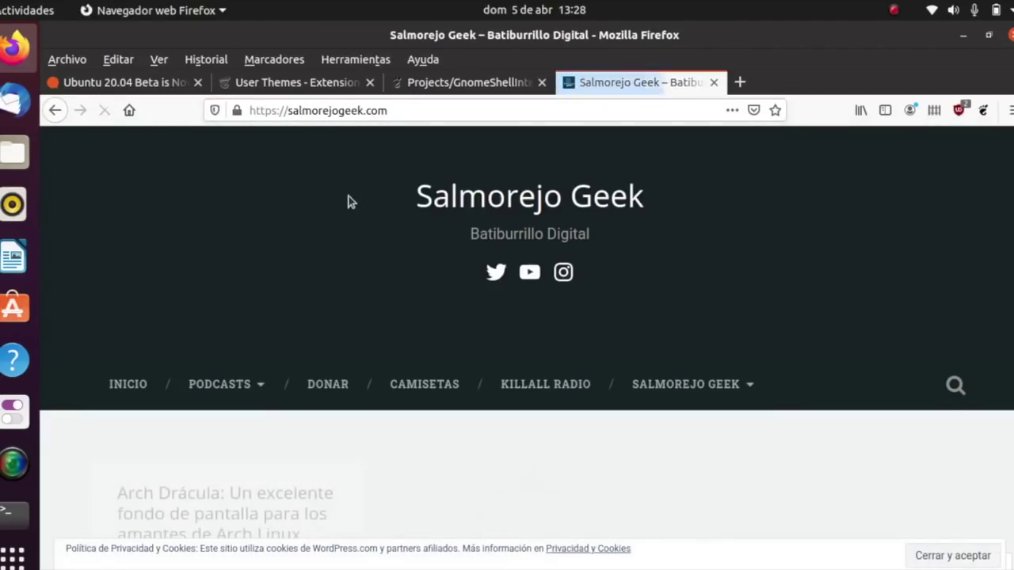
# Open the blog article about official Telegram on any Linux distribution, read through it, then return to the GNOME wiki tab and minimise Firefox.
pyautogui.scroll(-3, 351, 189)
pyautogui.scroll(-1, 353, 181)
pyautogui.click(490, 418)
pyautogui.scroll(-3, 127, 270)
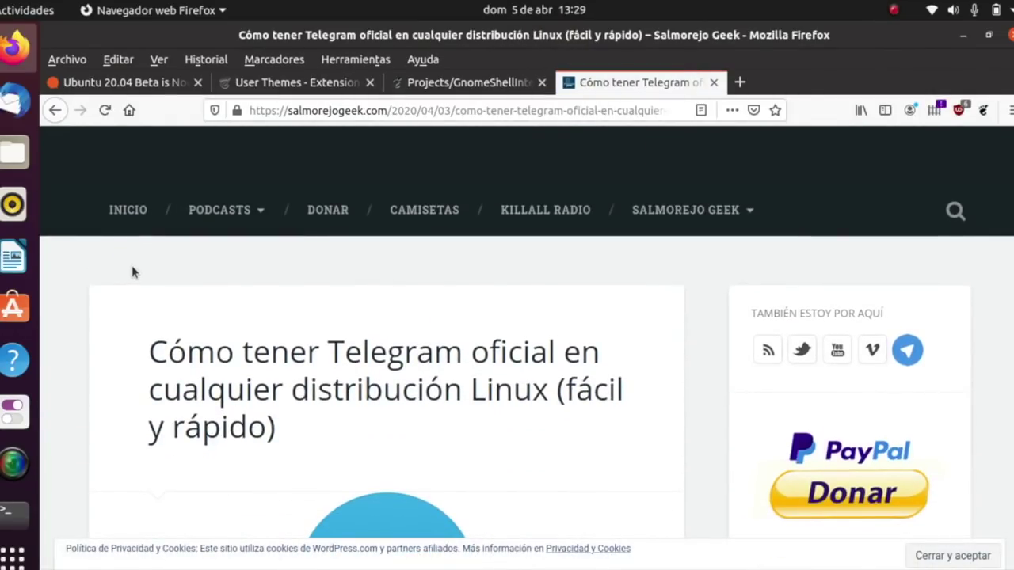
pyautogui.scroll(-15, 237, 321)
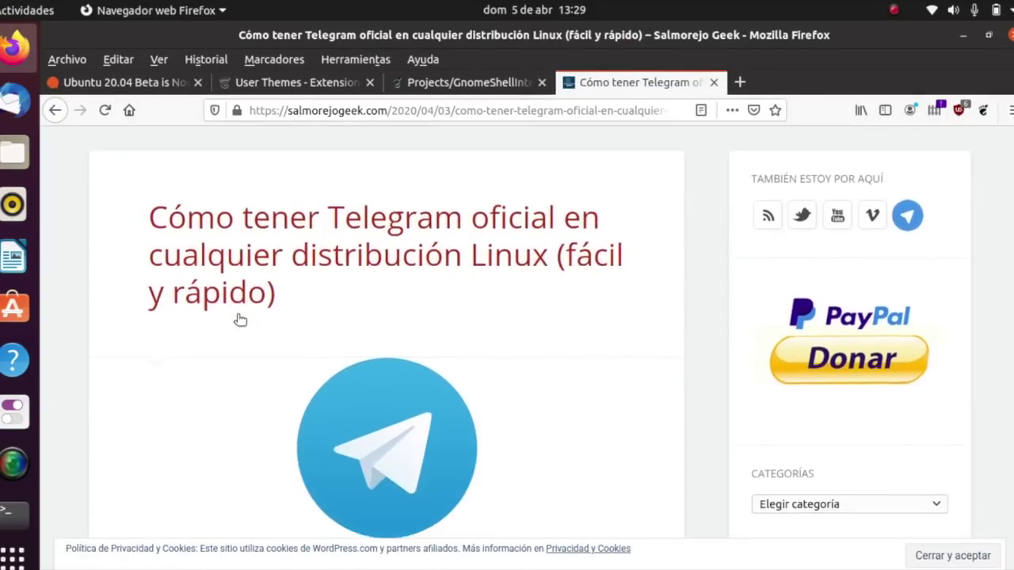
pyautogui.scroll(-4, 124, 317)
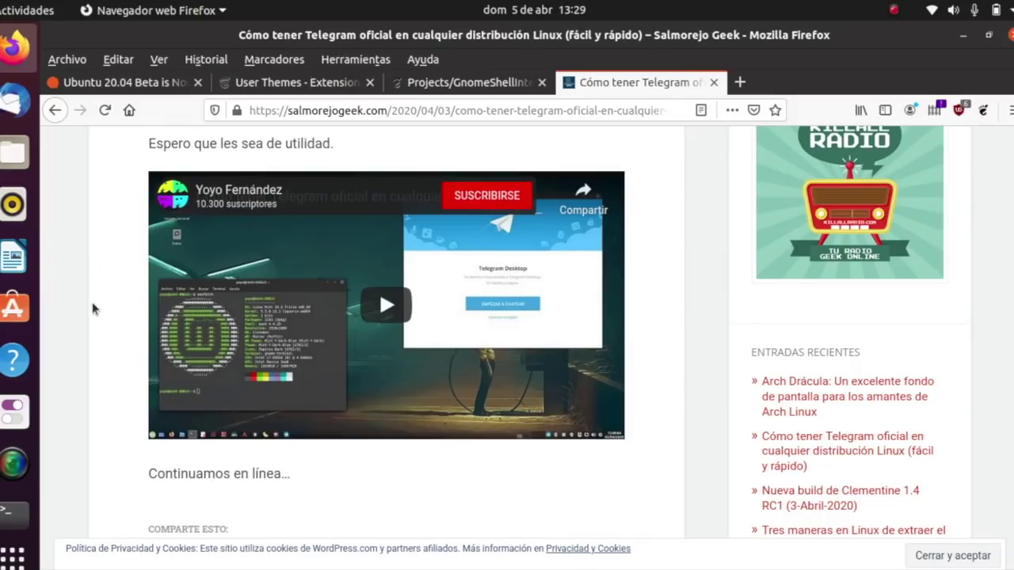
pyautogui.scroll(-3, 88, 303)
pyautogui.scroll(-8, 89, 303)
pyautogui.scroll(20, 89, 299)
pyautogui.scroll(5, 89, 298)
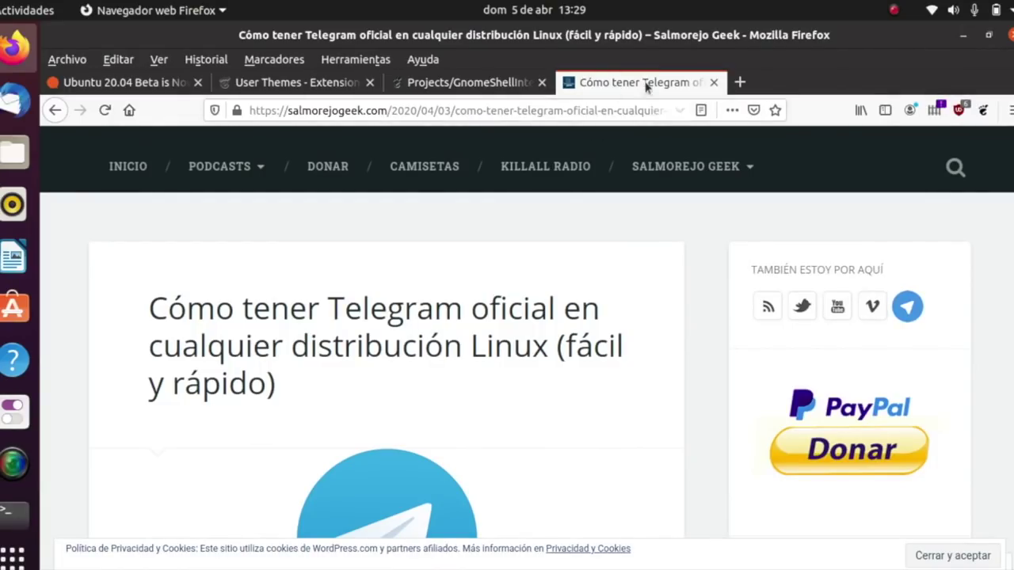
pyautogui.click(491, 82)
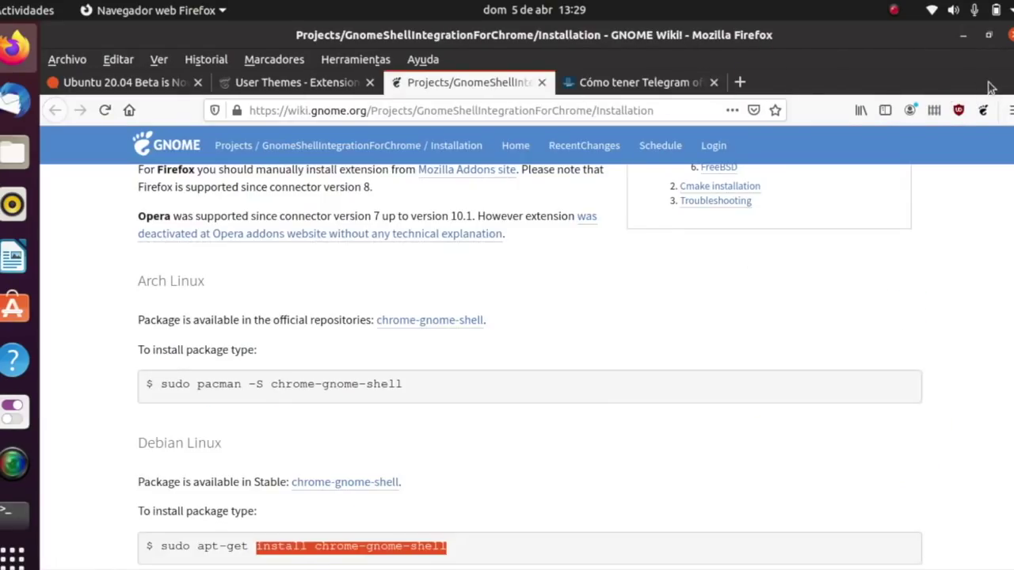
pyautogui.click(962, 35)
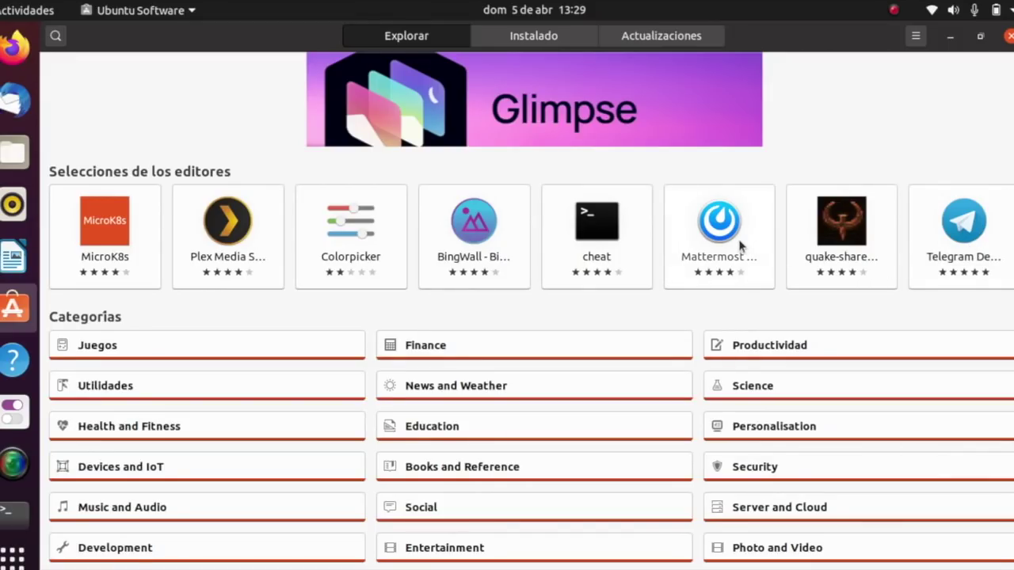
# Browse the applications in the Music and Audio category of Ubuntu Software and return to the category overview.
pyautogui.scroll(-1, 520, 334)
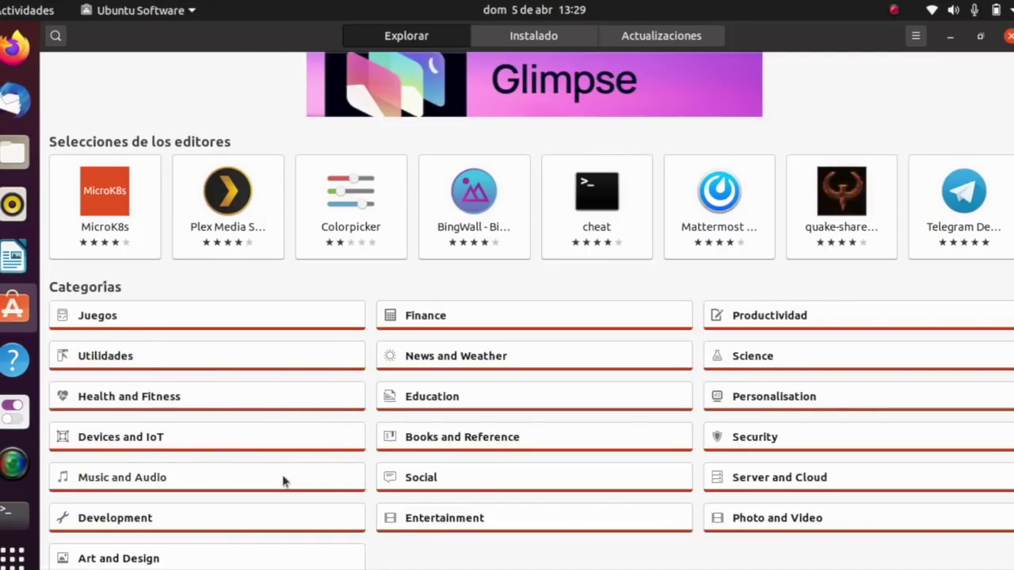
pyautogui.click(151, 479)
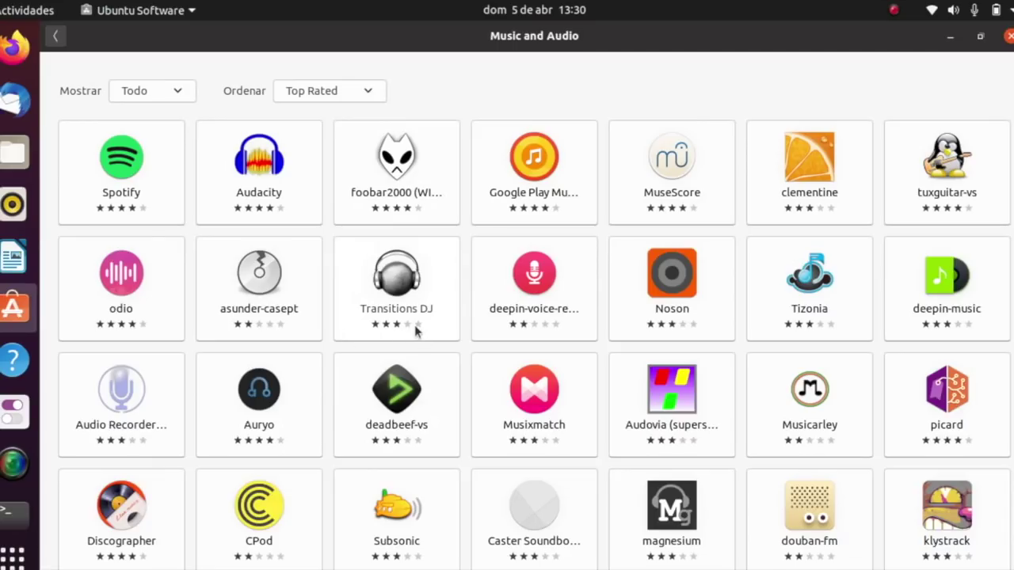
pyautogui.scroll(-4, 409, 301)
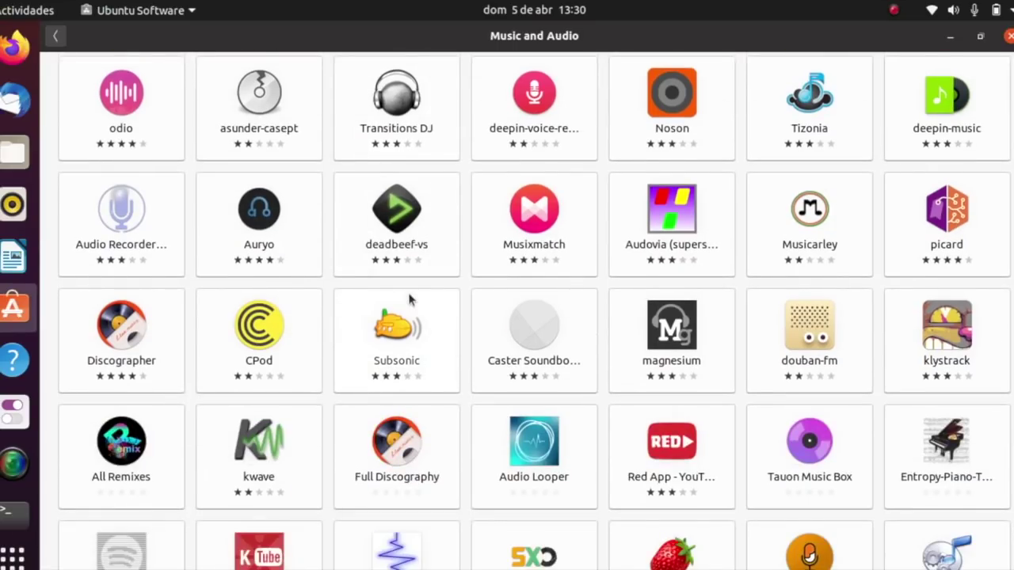
pyautogui.scroll(-1, 409, 301)
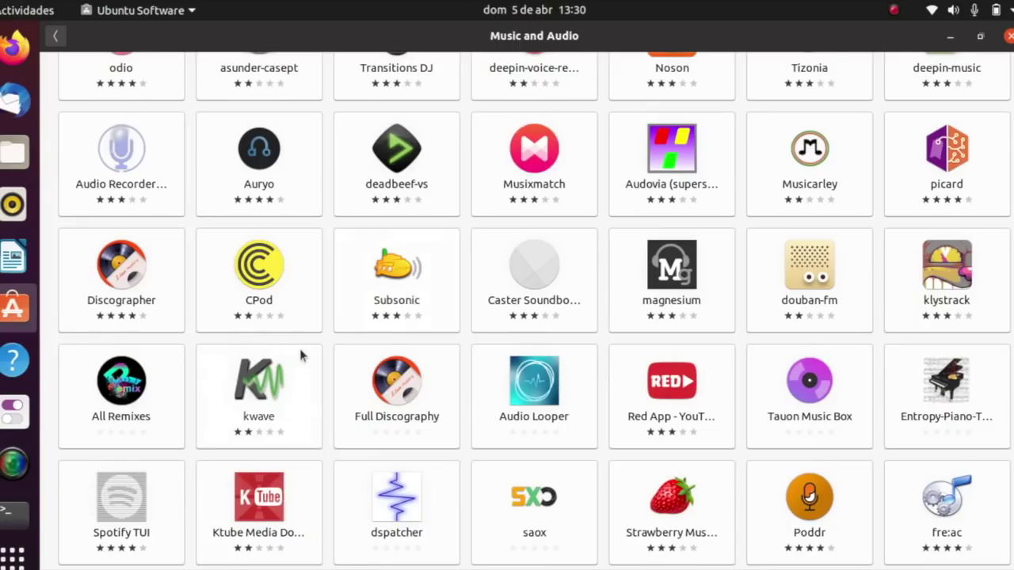
pyautogui.scroll(-6, 313, 337)
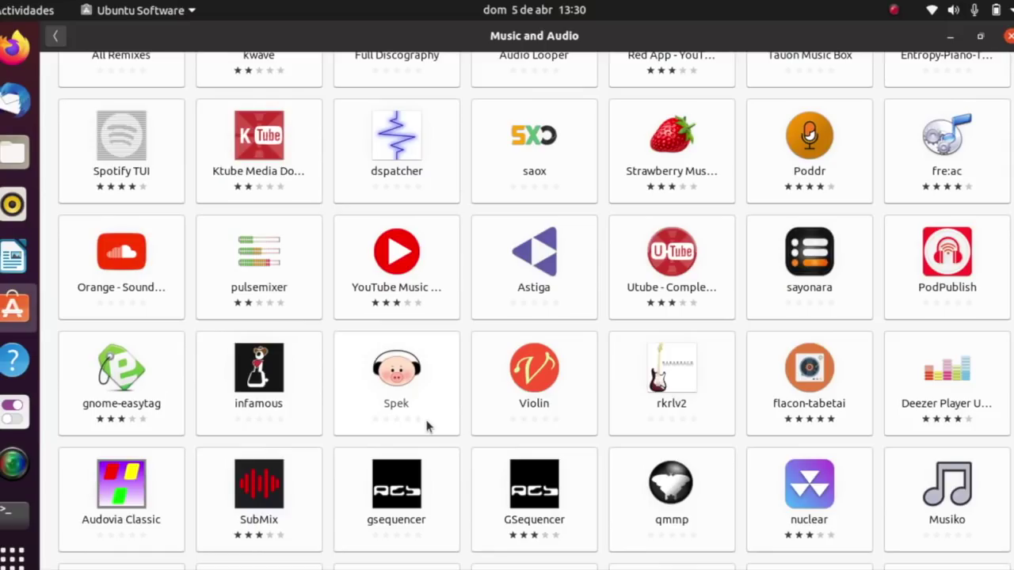
pyautogui.scroll(10, 443, 414)
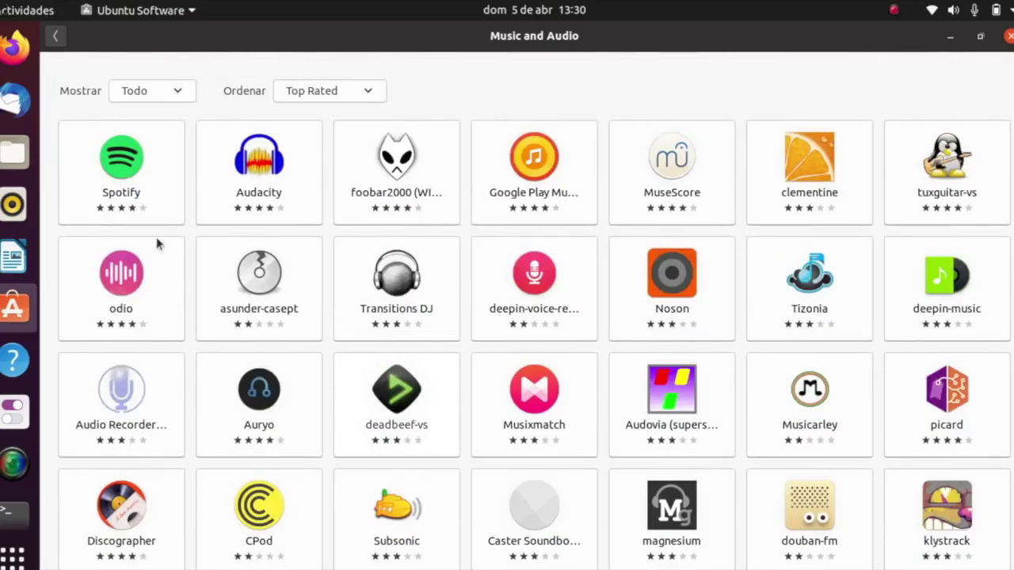
pyautogui.click(55, 35)
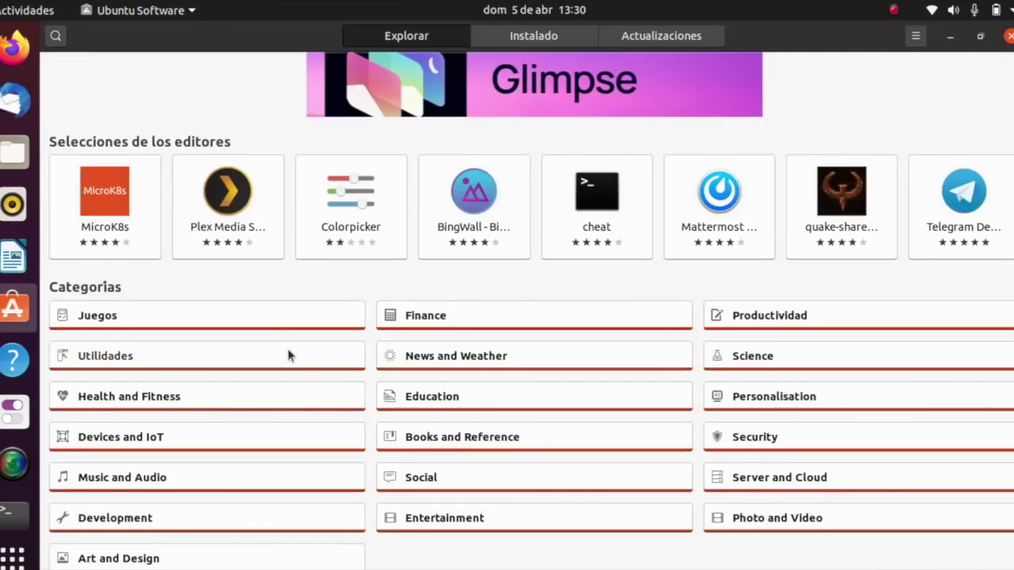
# Check the Instalado and Actualizaciones sections of Ubuntu Software, return to Explorar, and close the store.
pyautogui.click(529, 40)
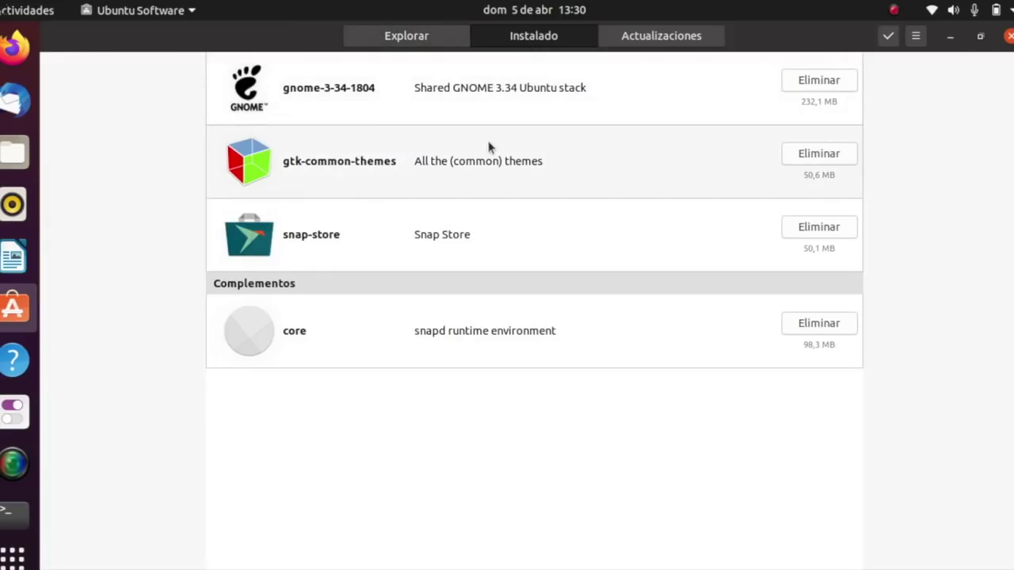
pyautogui.click(638, 41)
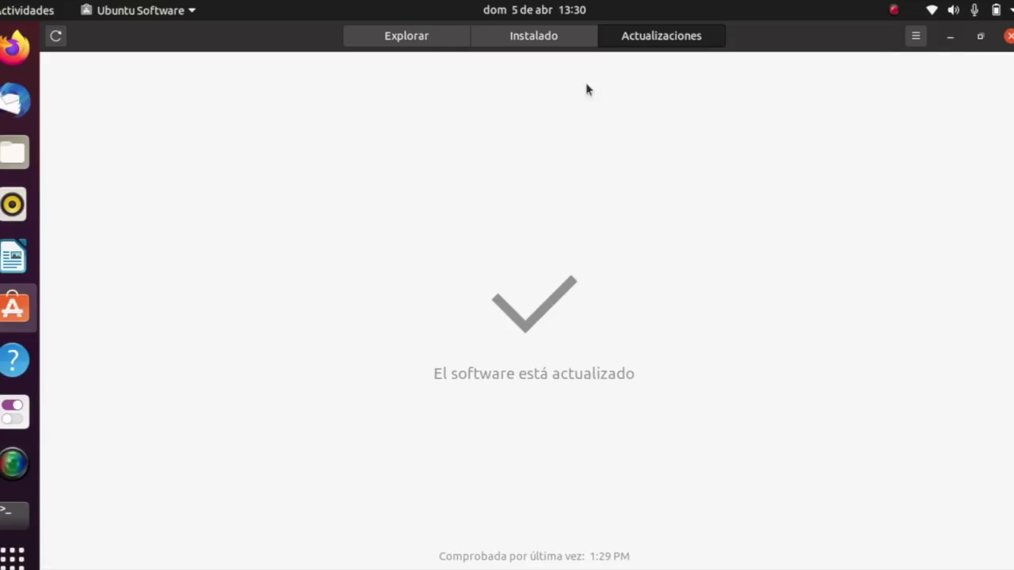
pyautogui.click(398, 35)
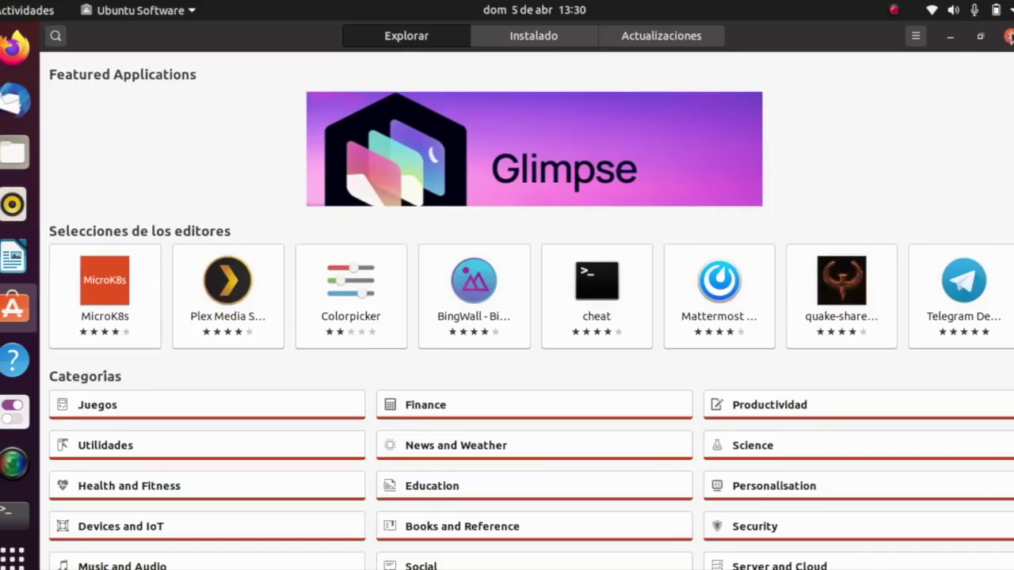
pyautogui.click(1009, 36)
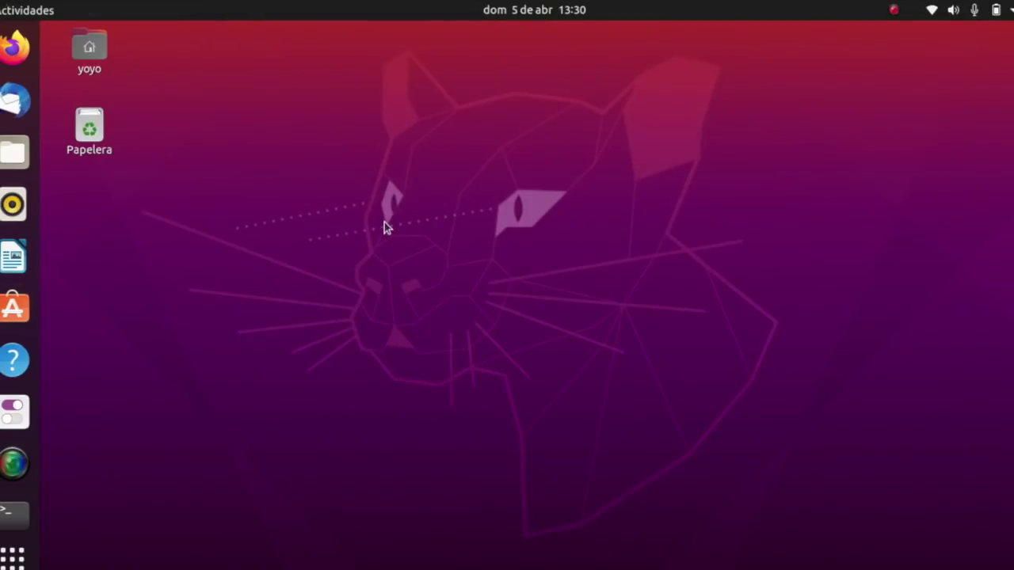
# Switch to the Terminal, run sudo apt install synaptic gdebi, and minimise the window.
pyautogui.click(19, 504)
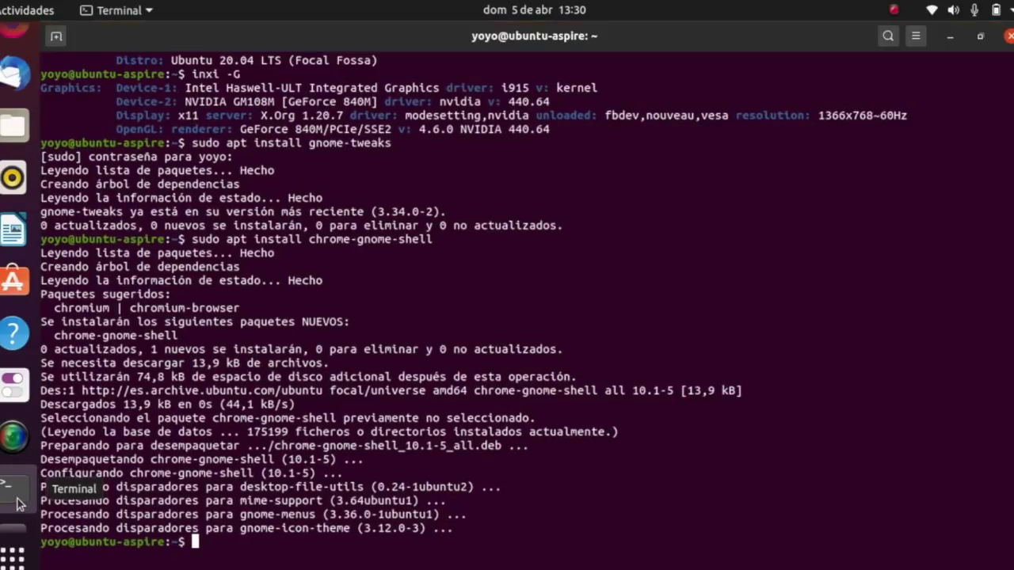
pyautogui.write('sudo apt install syn')
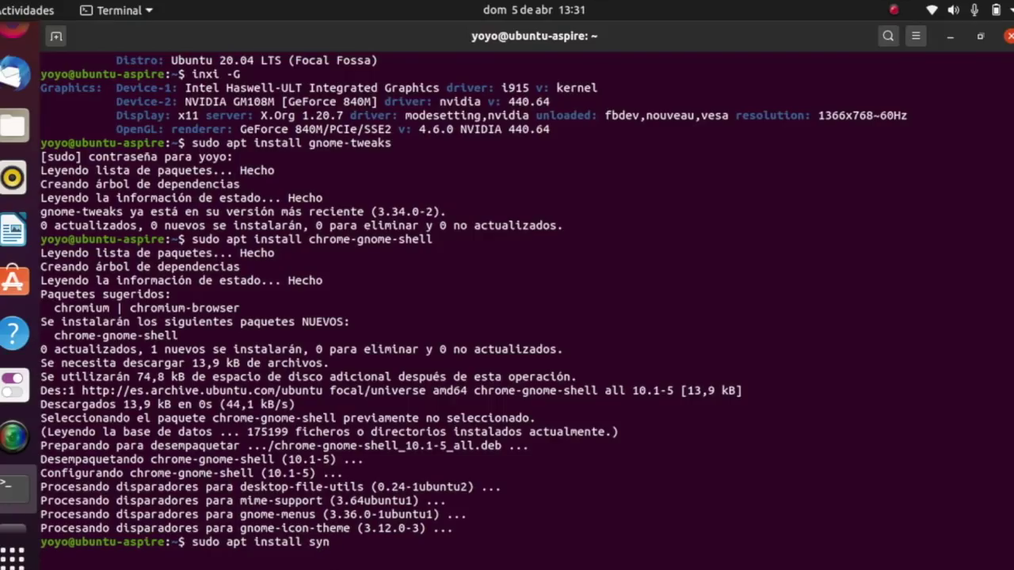
pyautogui.write('aptic gdebi')
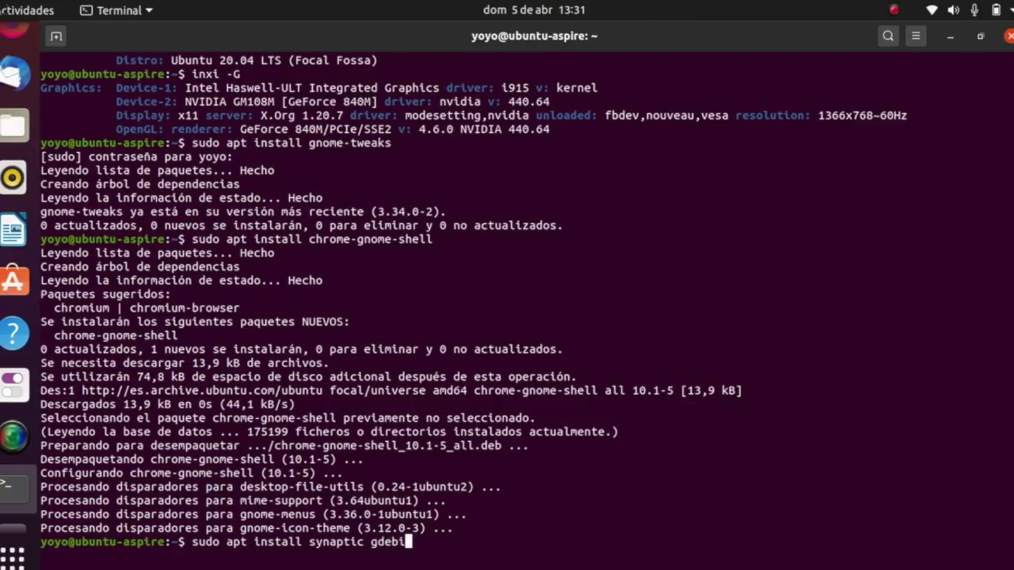
pyautogui.press('Return')
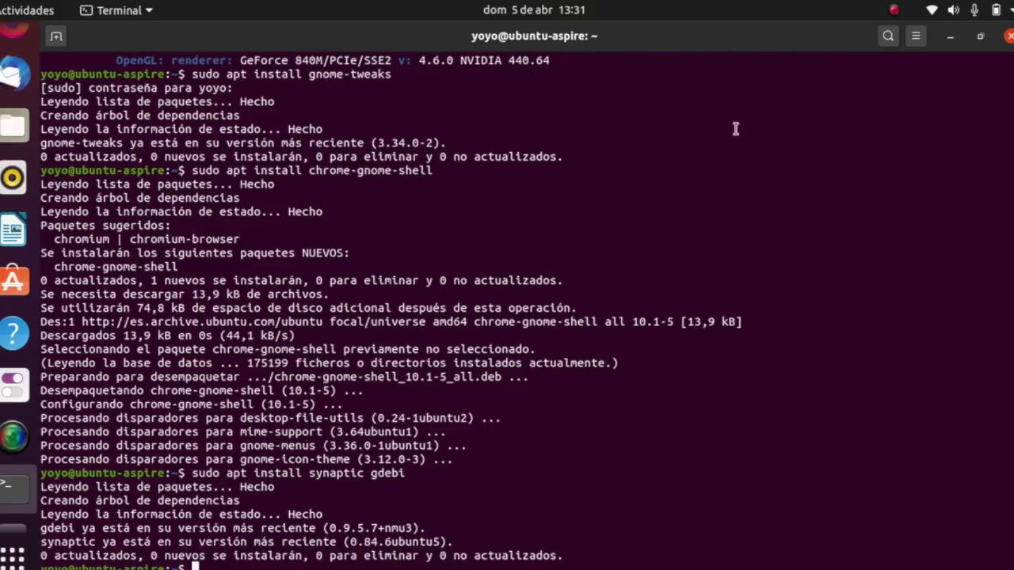
pyautogui.click(952, 37)
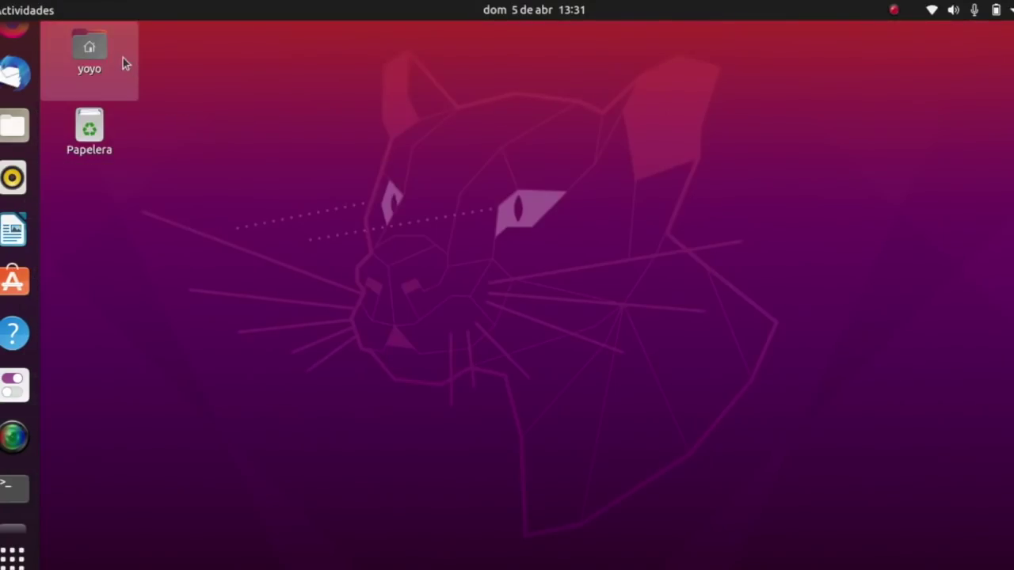
# Search the Activities overview for "sy", launch the Synaptic package manager, and authenticate with the account password.
pyautogui.click(41, 17)
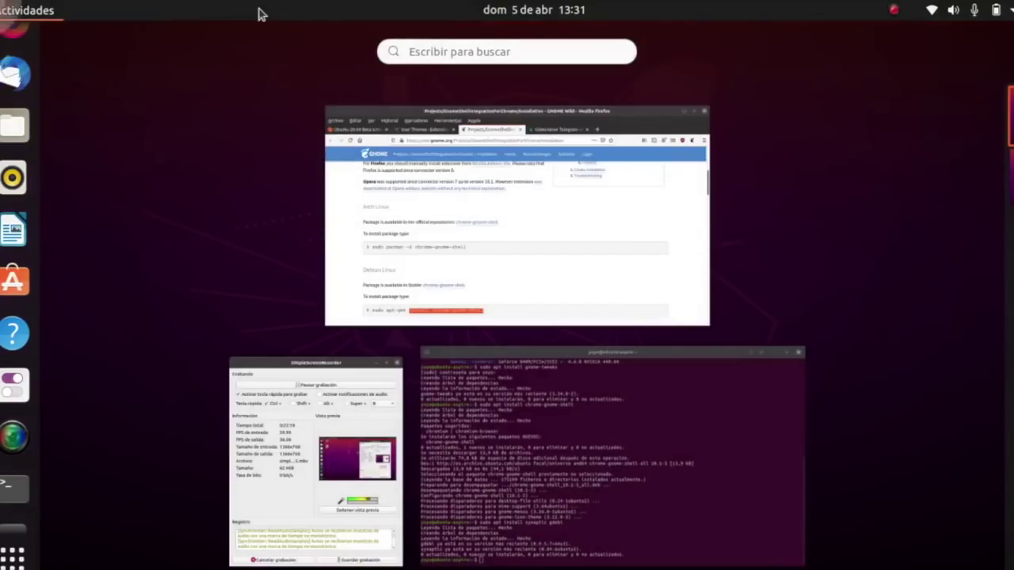
pyautogui.click(448, 53)
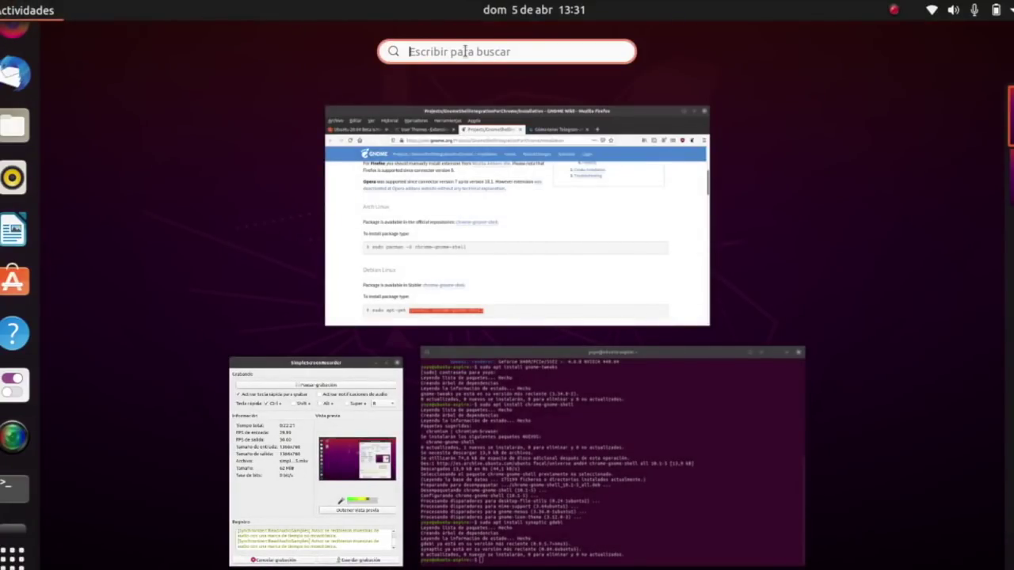
pyautogui.write('sy')
pyautogui.click(362, 149)
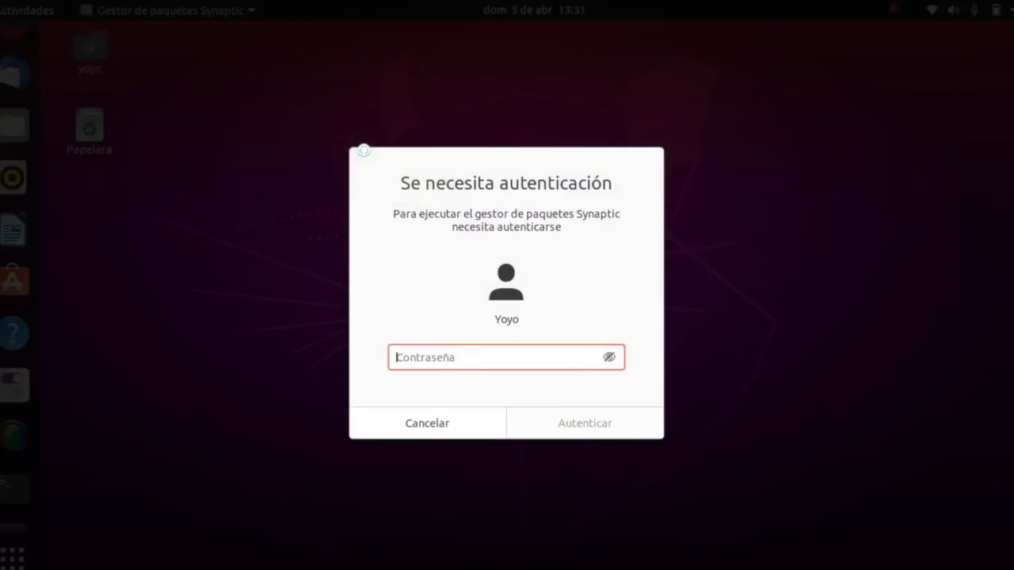
pyautogui.write('********')
pyautogui.press('Return')
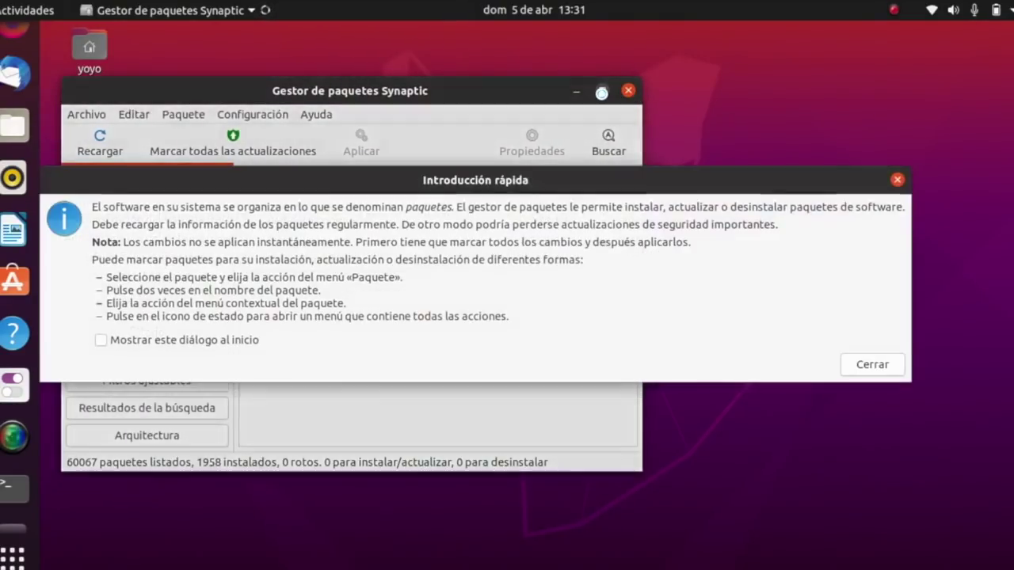
# Dismiss the quick introduction and maximise the Synaptic window with a taller package list.
pyautogui.click(872, 364)
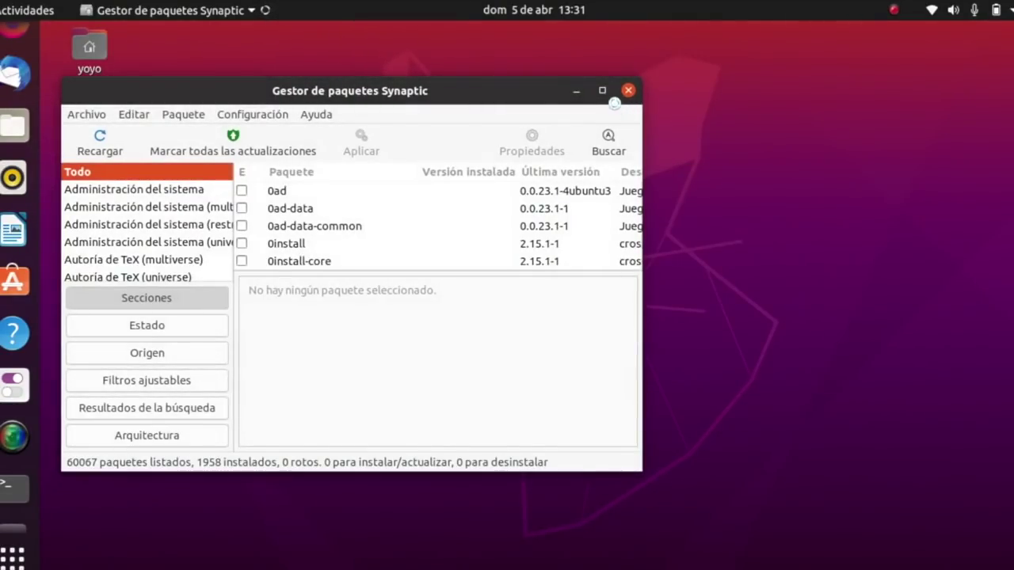
pyautogui.click(601, 91)
pyautogui.moveTo(567, 278); pyautogui.dragTo(565, 373)
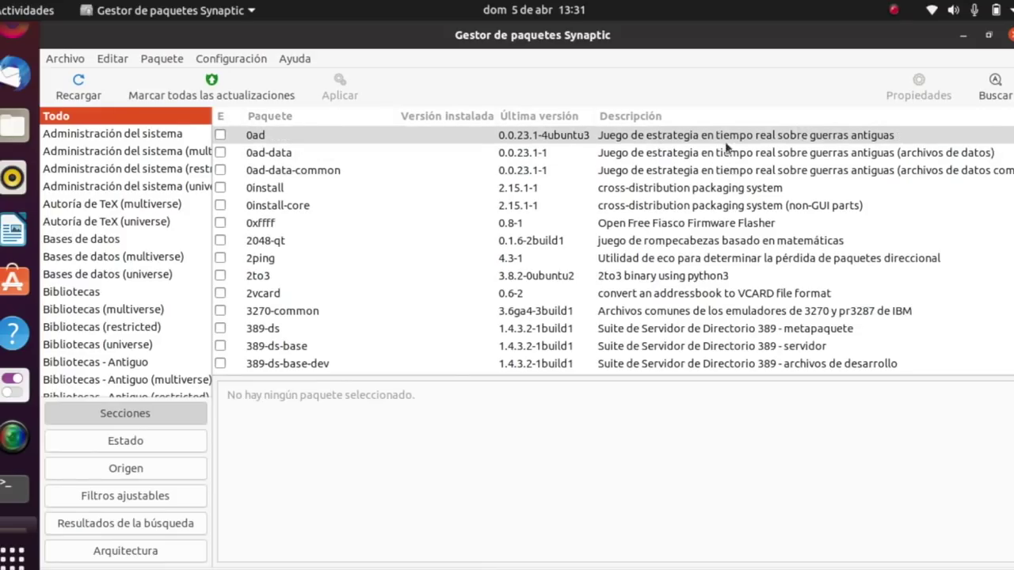
# Search Synaptic for ffmpeg by description and name, and look through the first matching packages.
pyautogui.click(991, 86)
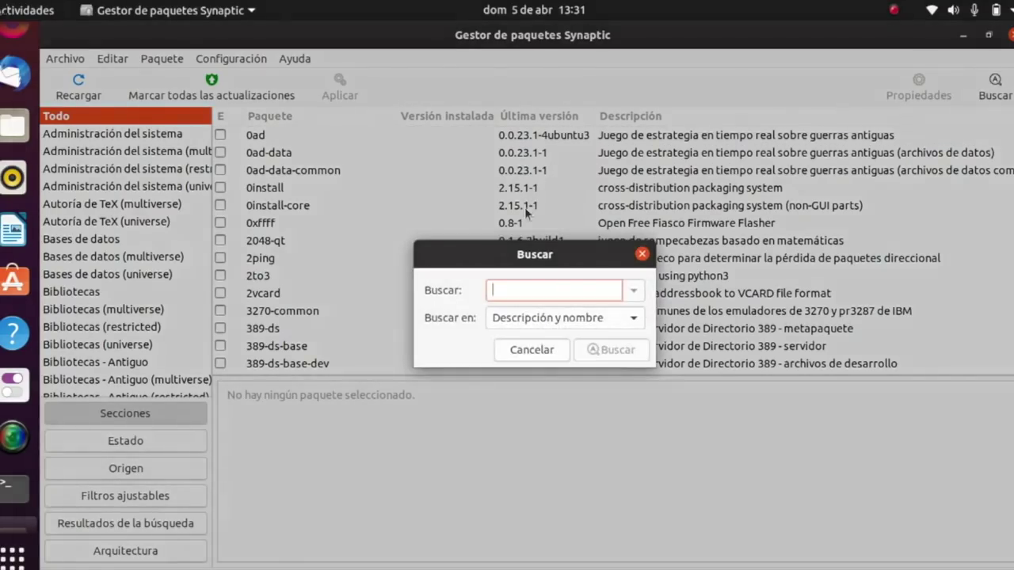
pyautogui.write('ffmpeg')
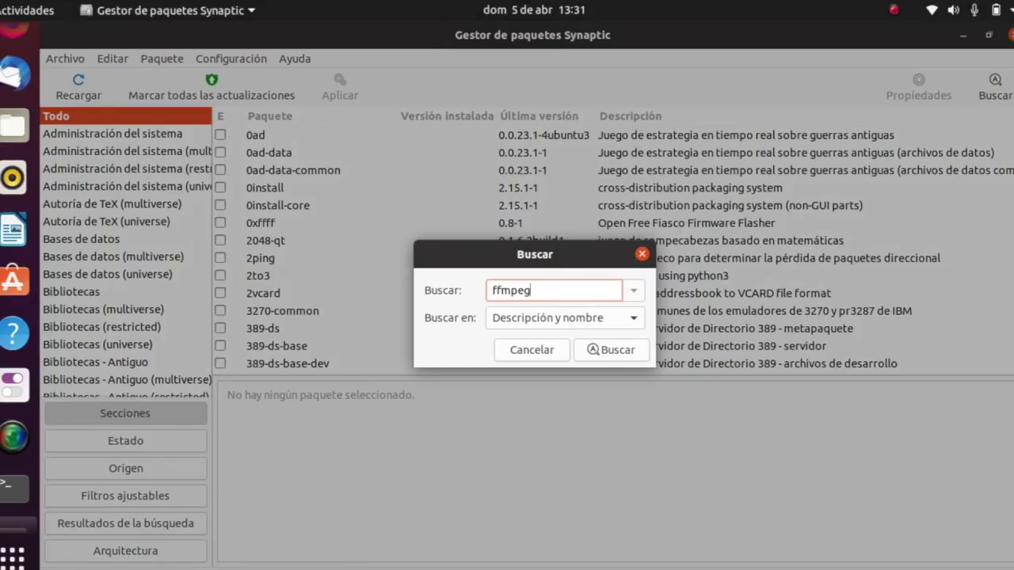
pyautogui.press('Return')
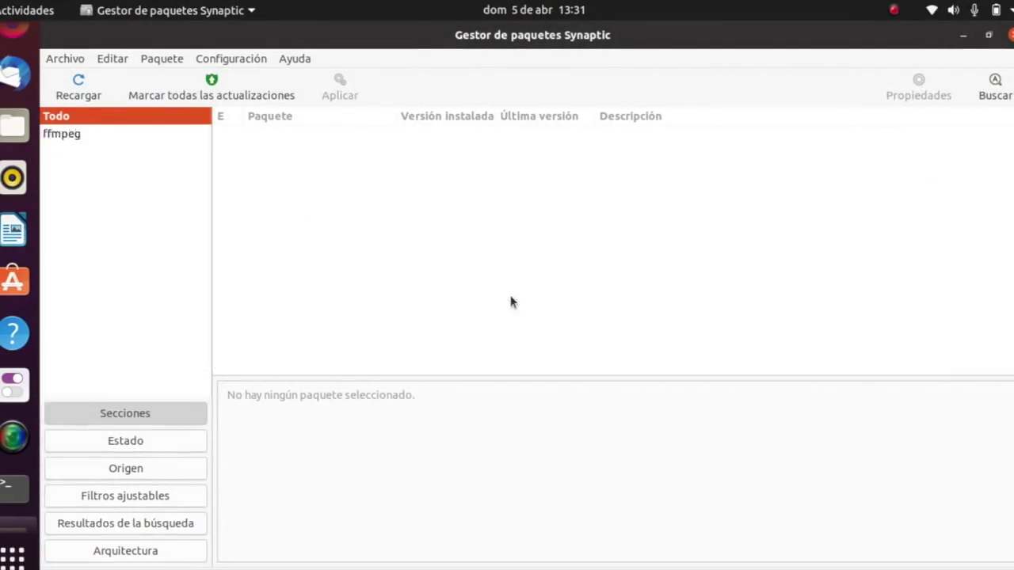
pyautogui.scroll(-2, 387, 253)
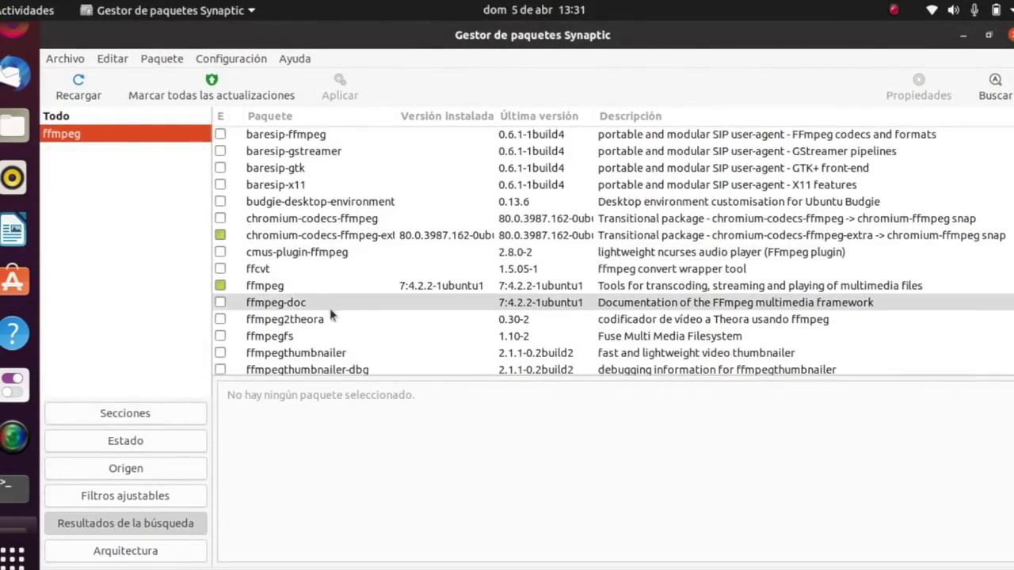
# View the description of the ffmpeg package, look through the related FFmpeg packages, and close Synaptic.
pyautogui.click(326, 287)
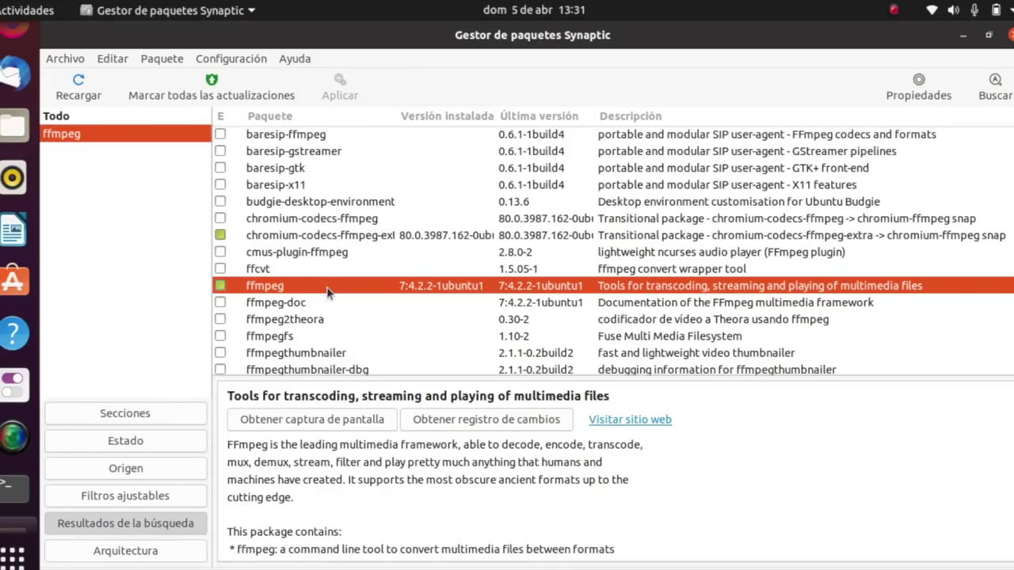
pyautogui.scroll(-3, 366, 277)
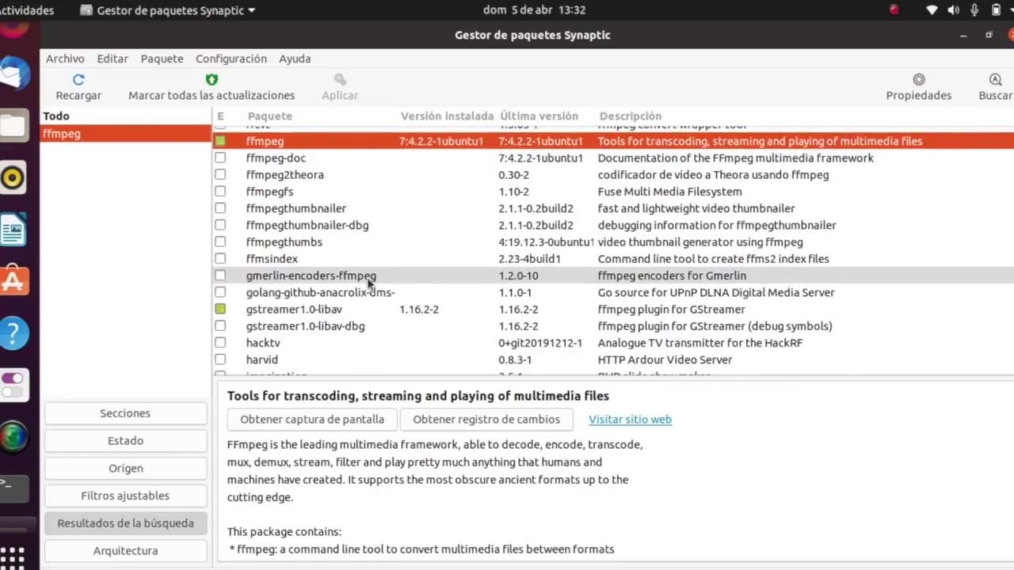
pyautogui.scroll(-7, 367, 277)
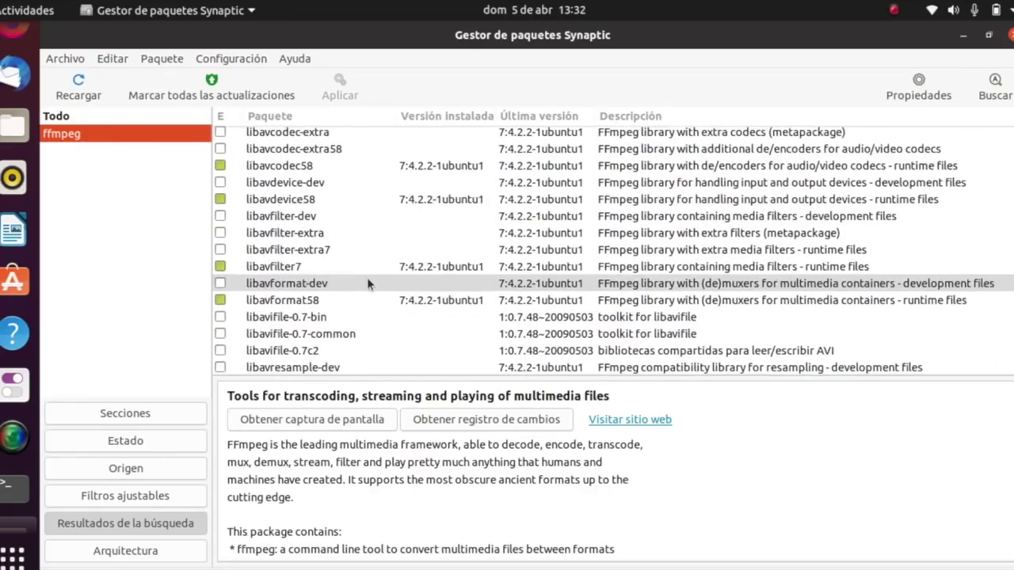
pyautogui.scroll(2, 366, 278)
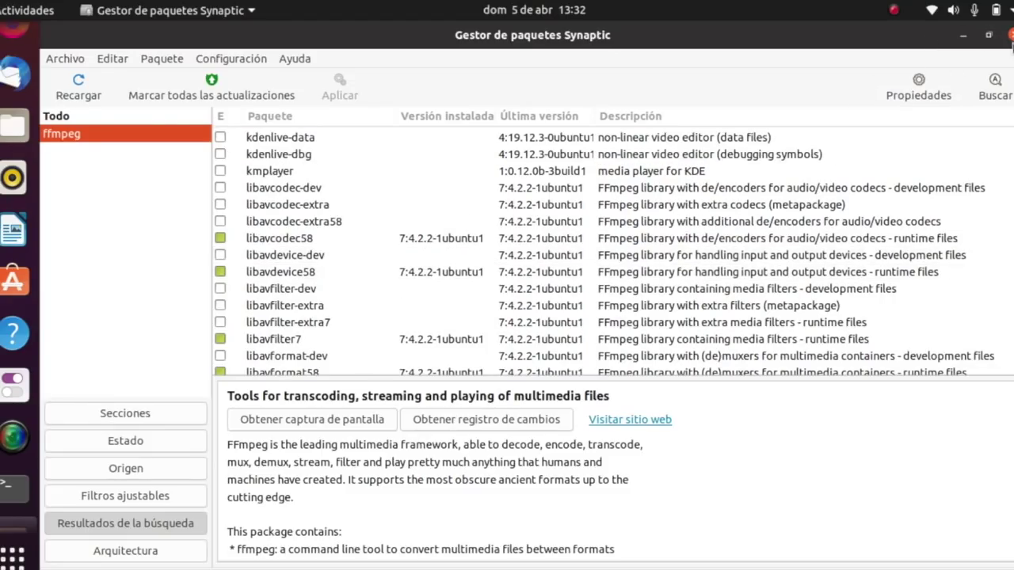
pyautogui.click(1010, 35)
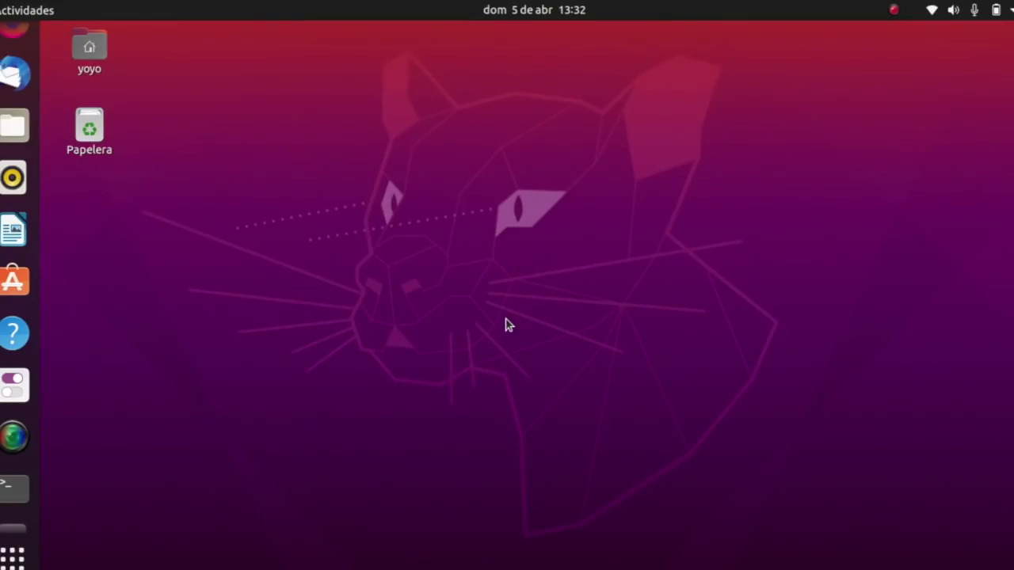
# Revisit the Ubuntu Software store and close it, and look through both pages of all installed applications.
pyautogui.click(14, 281)
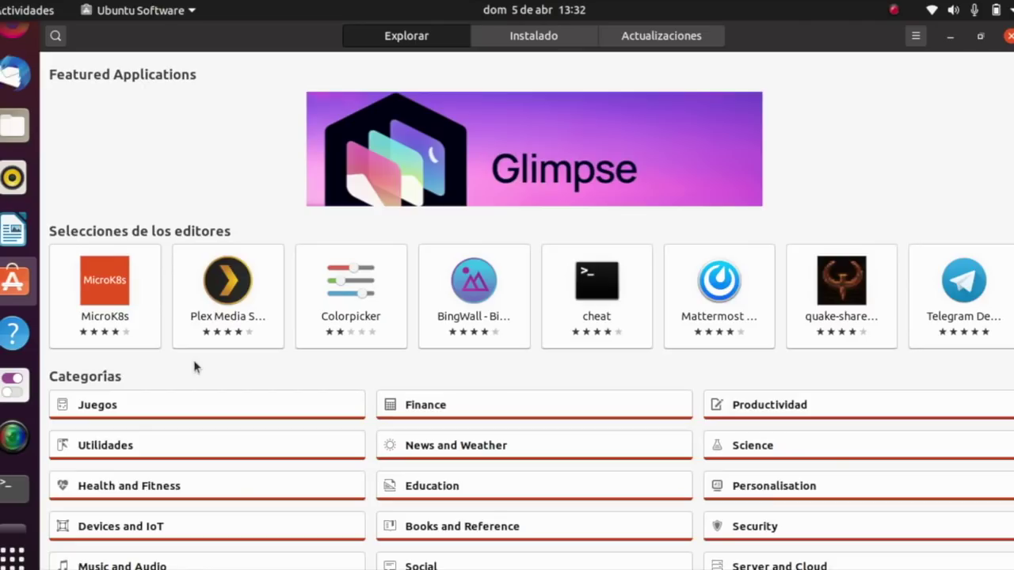
pyautogui.click(1007, 37)
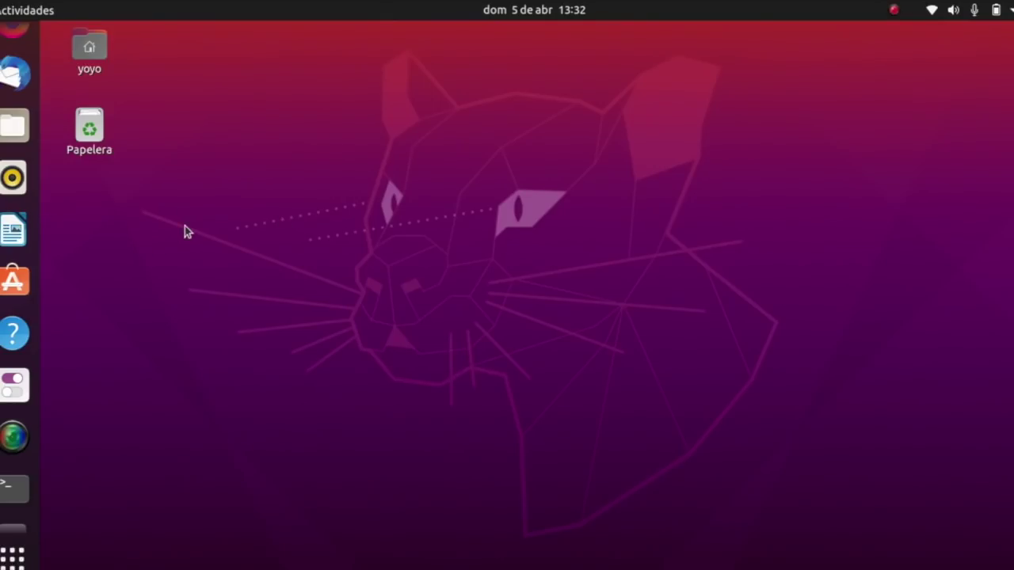
pyautogui.click(12, 554)
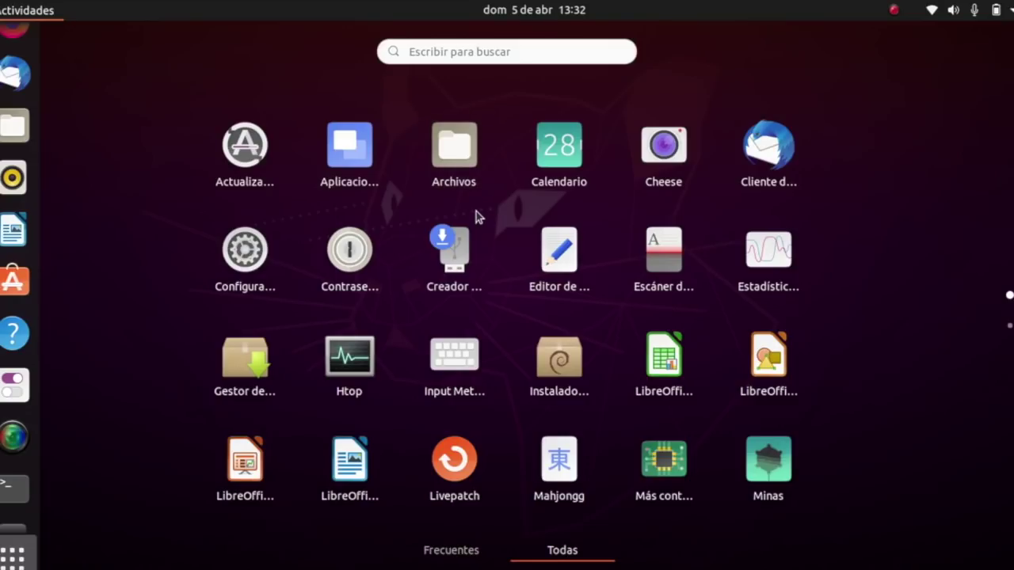
pyautogui.scroll(-1, 474, 211)
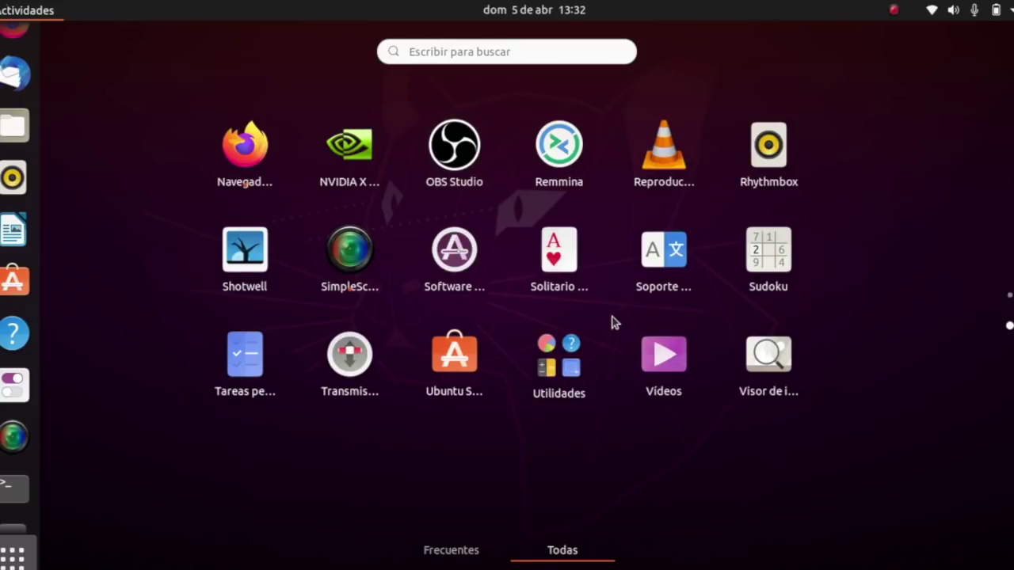
pyautogui.scroll(1, 612, 318)
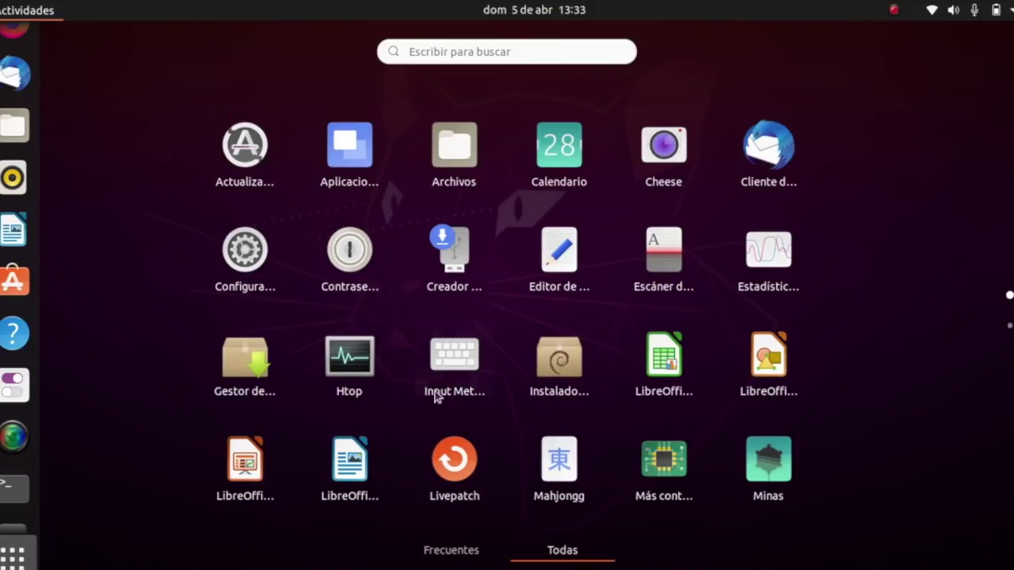
pyautogui.scroll(-1, 436, 396)
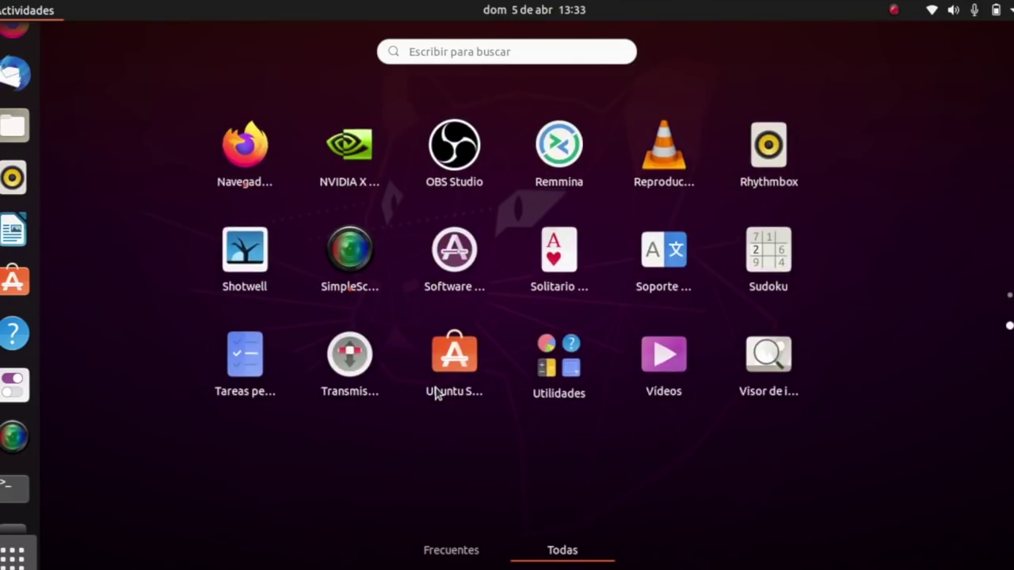
# Launch NVIDIA X Server Settings and reposition its window on the desktop to show the X Server Information page.
pyautogui.click(349, 149)
pyautogui.moveTo(501, 110); pyautogui.dragTo(468, 89)
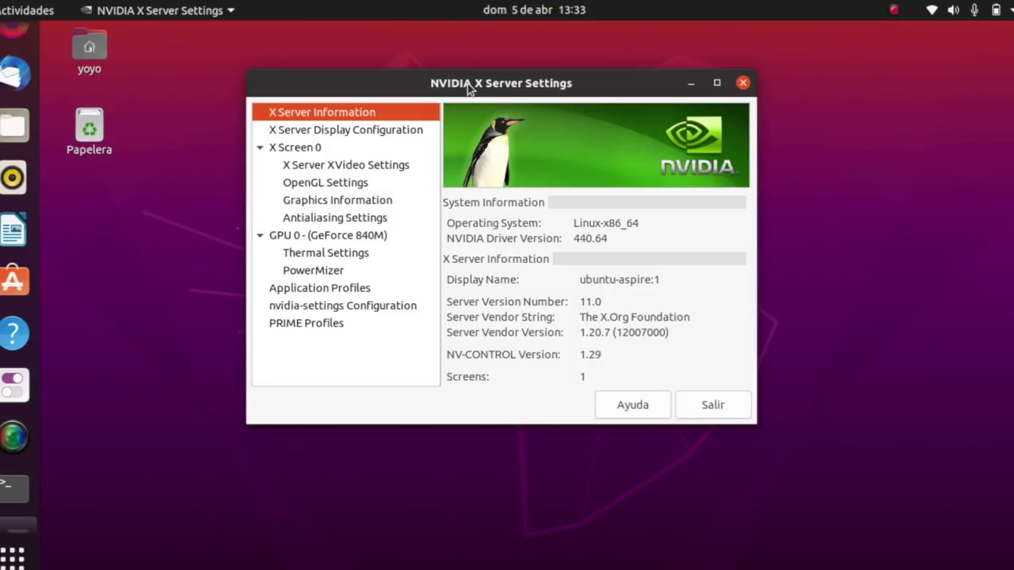
pyautogui.moveTo(470, 90); pyautogui.dragTo(548, 103)
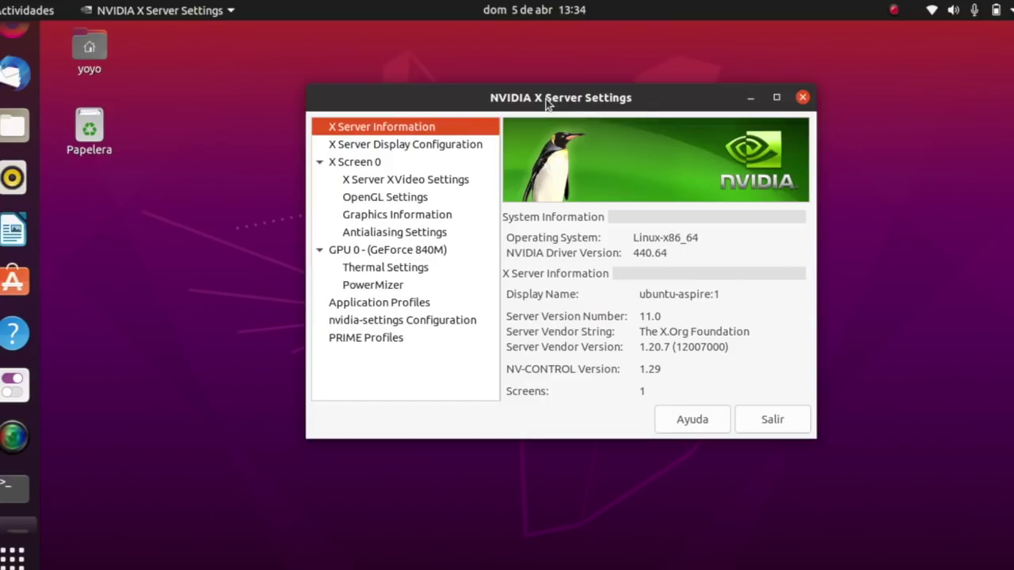
pyautogui.moveTo(566, 98); pyautogui.dragTo(513, 86)
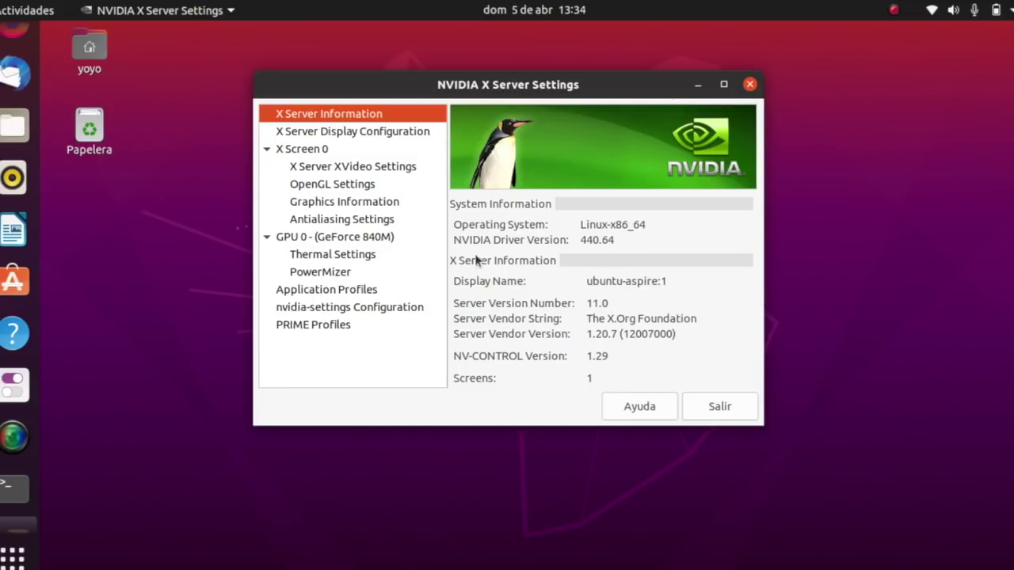
# Review the X Server Display Configuration, XVideo, OpenGL and Graphics Information pages of the NVIDIA settings.
pyautogui.click(342, 167)
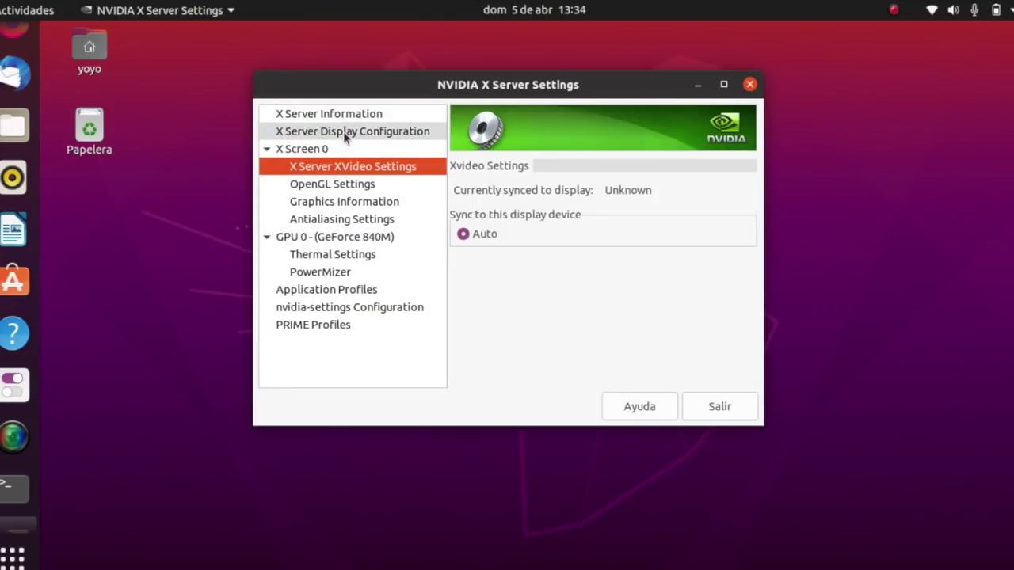
pyautogui.click(346, 132)
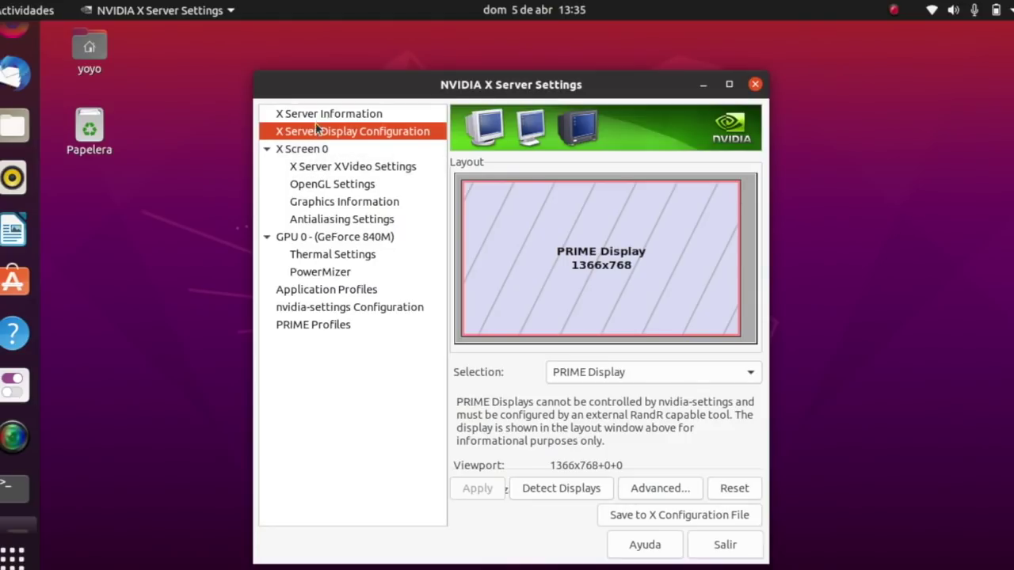
pyautogui.click(321, 166)
pyautogui.click(321, 184)
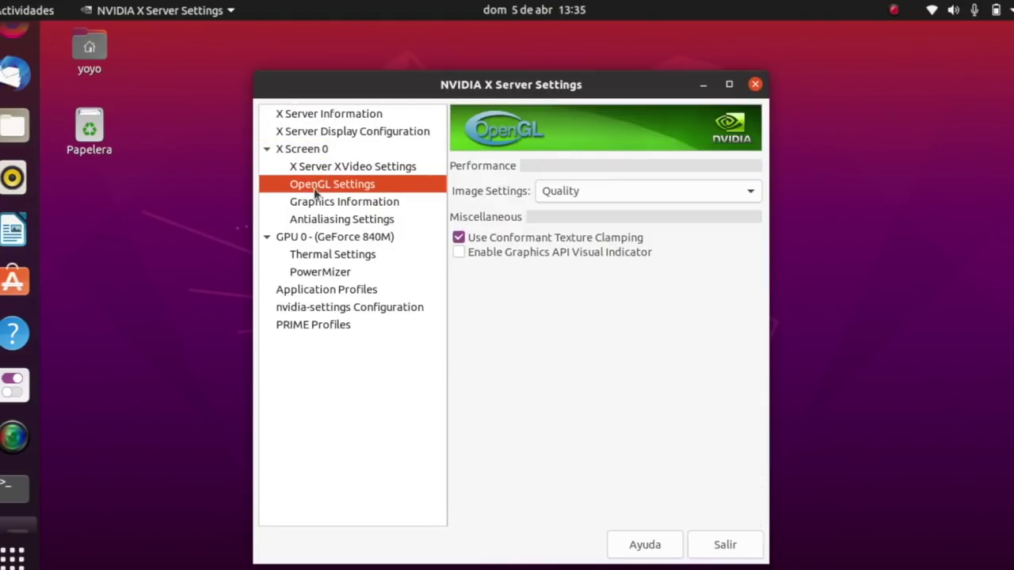
pyautogui.click(316, 203)
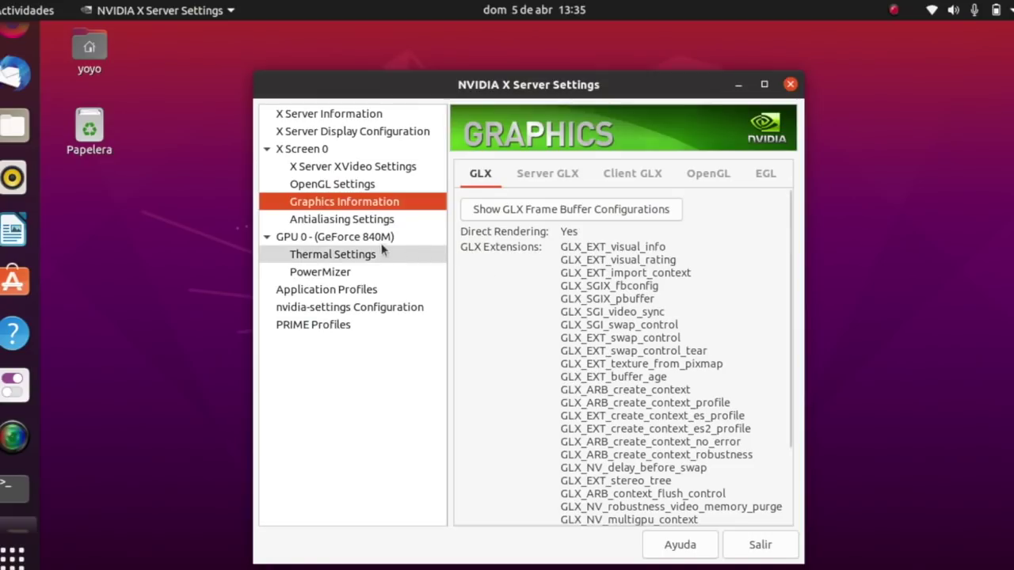
# Review the GPU 0, Thermal Settings, nvidia-settings Configuration and PRIME Profiles pages, and quit the NVIDIA settings.
pyautogui.click(327, 238)
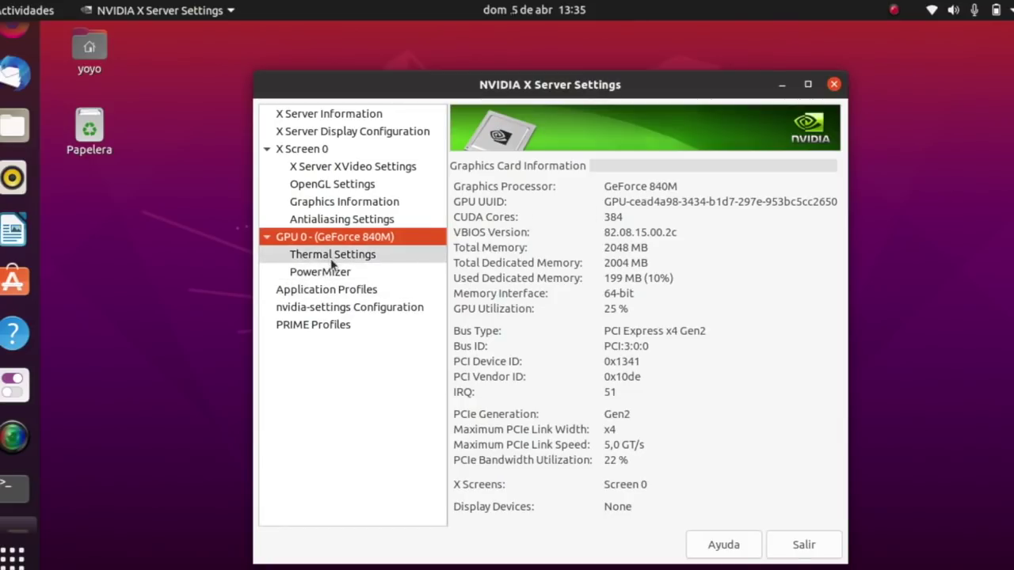
pyautogui.click(331, 257)
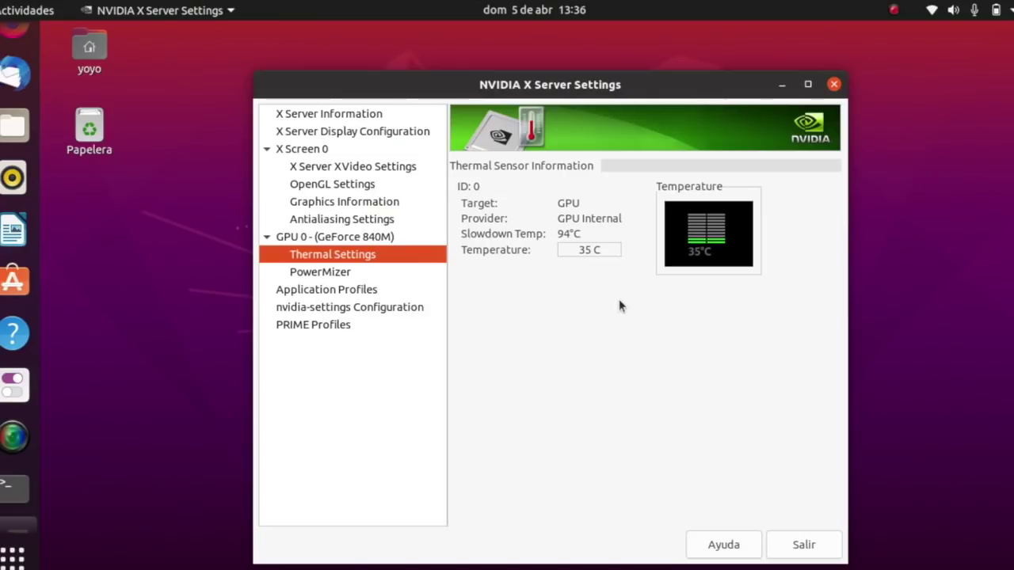
pyautogui.click(348, 309)
pyautogui.click(307, 326)
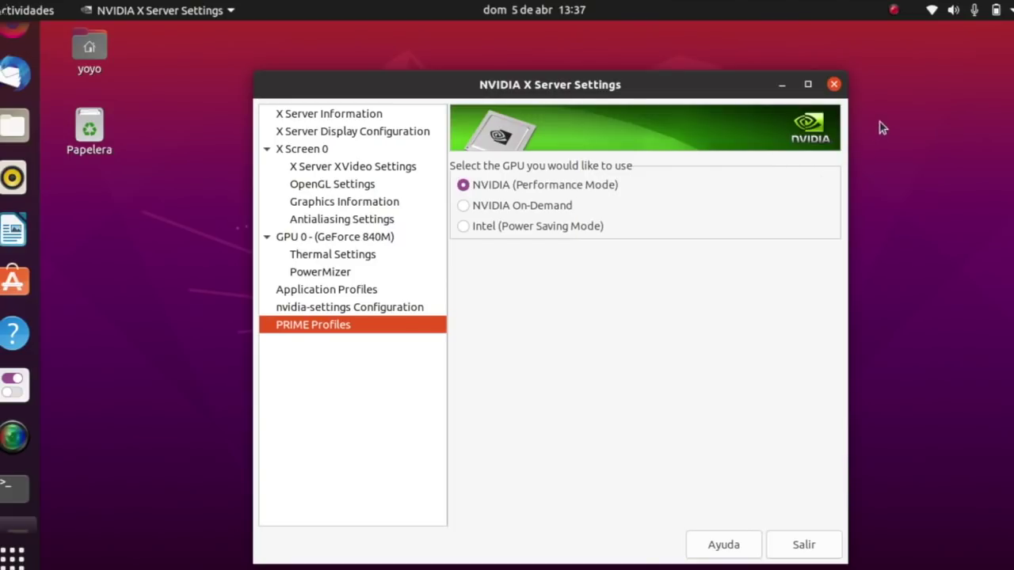
pyautogui.click(833, 84)
pyautogui.click(588, 345)
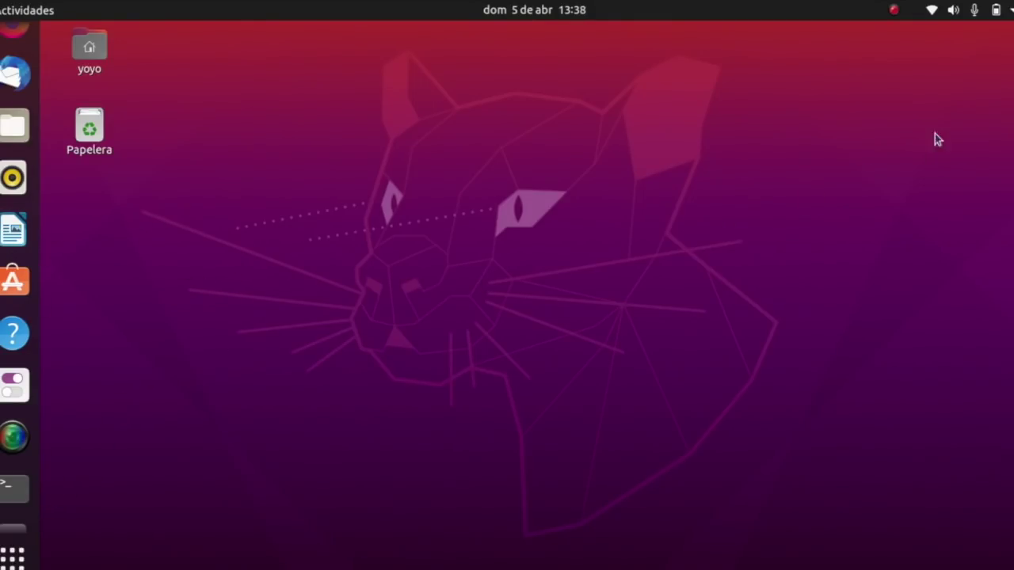
# Open the system Configuración and look over the Inalámbrica, Bluetooth and Fondo de escritorio sections.
pyautogui.click(1004, 18)
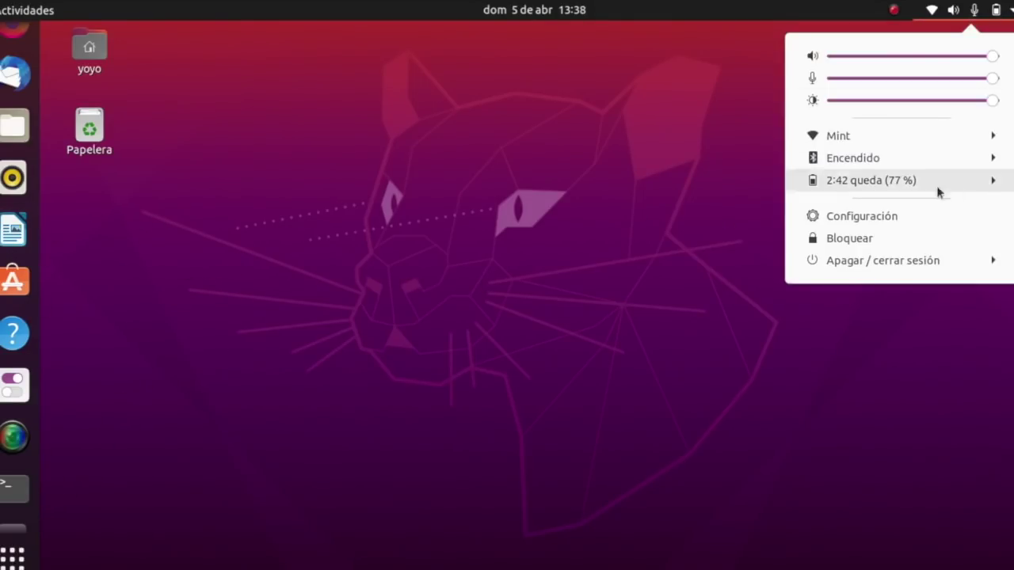
pyautogui.click(884, 221)
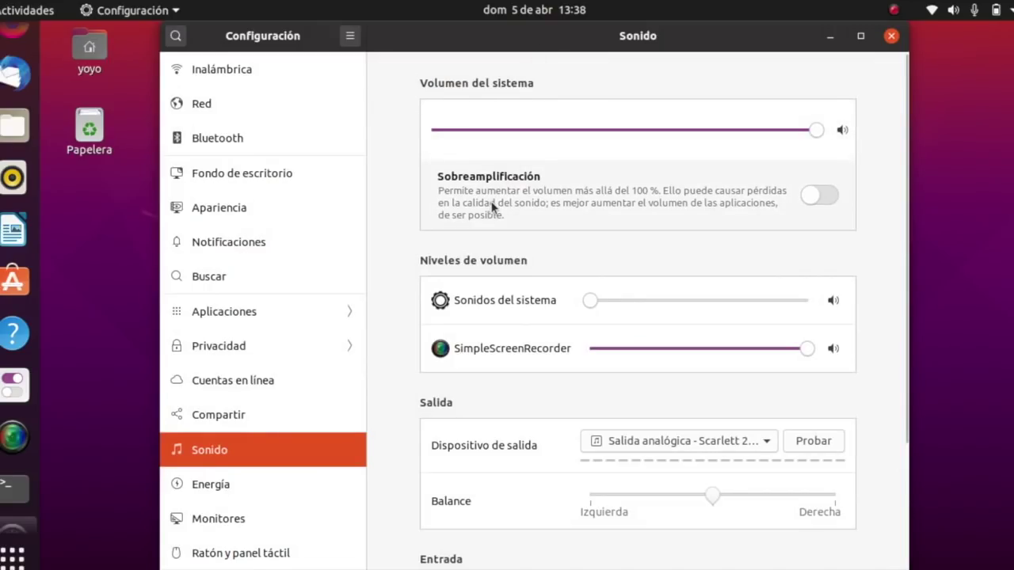
pyautogui.click(247, 79)
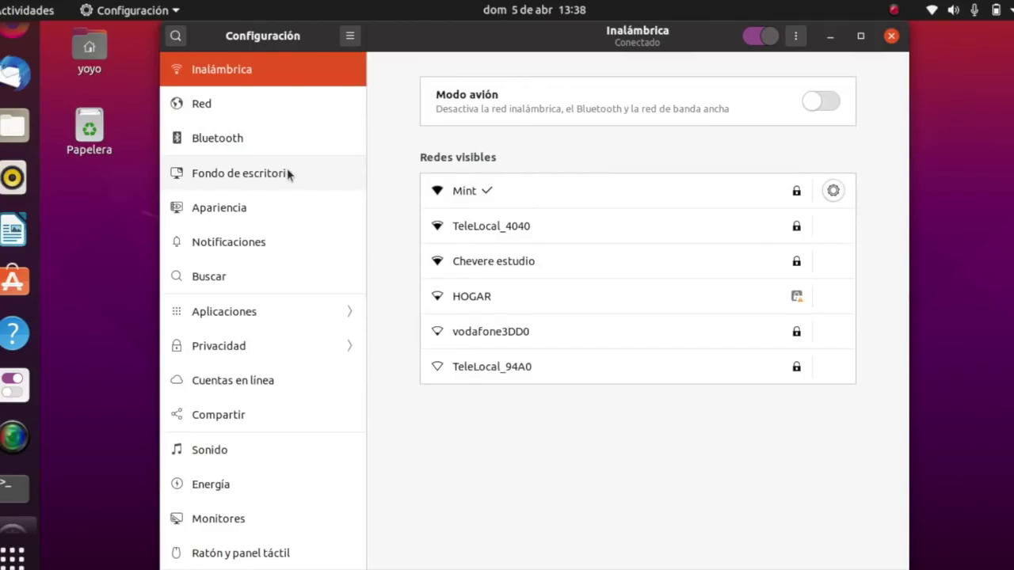
pyautogui.click(220, 141)
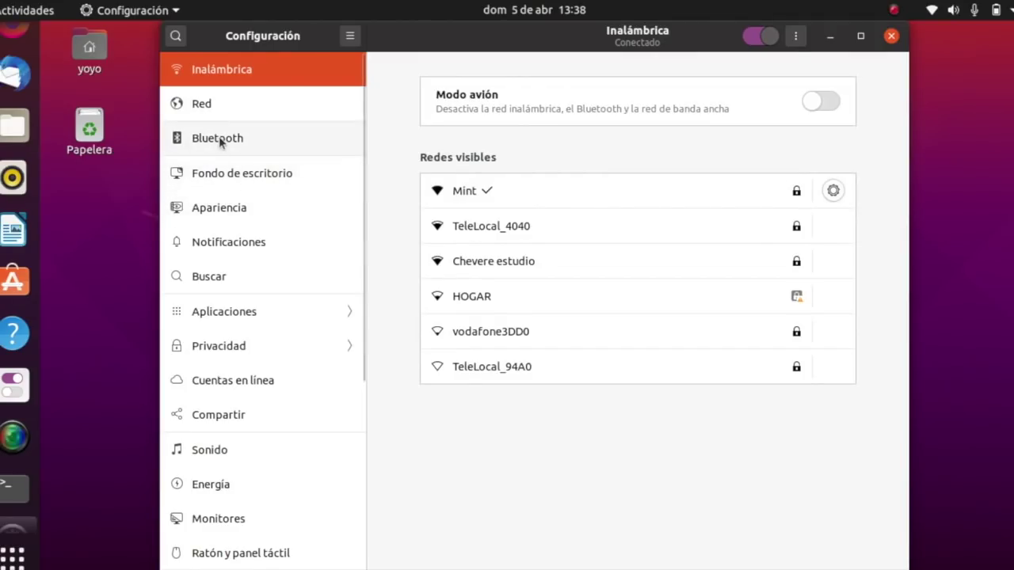
pyautogui.click(267, 179)
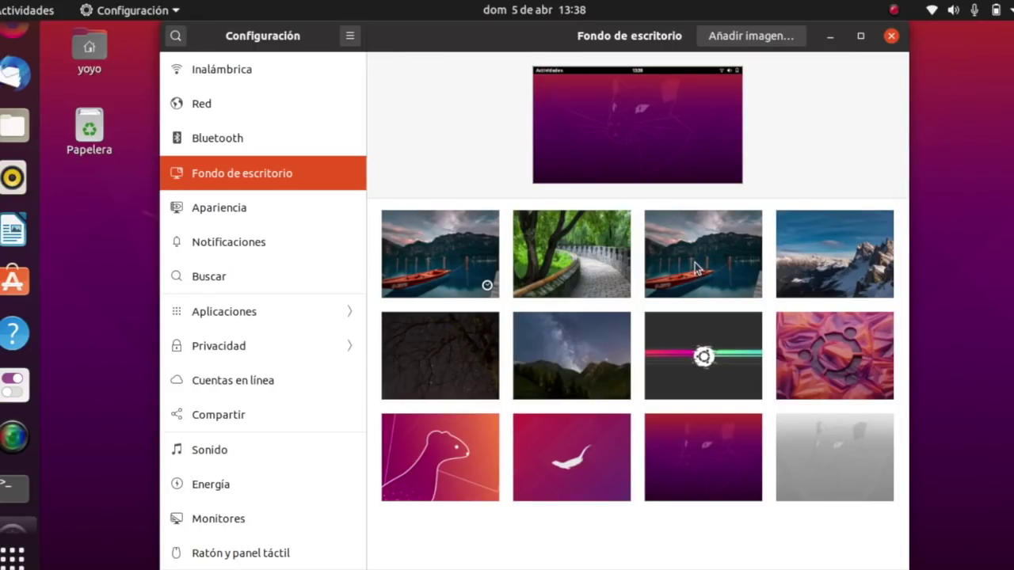
# Set the window colours to Claro in the Apariencia settings.
pyautogui.click(245, 212)
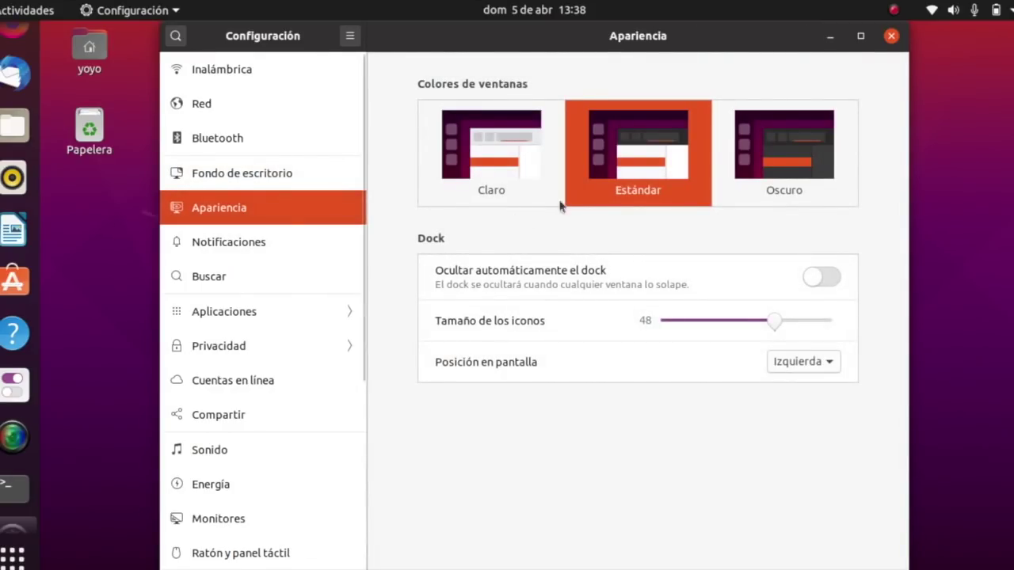
pyautogui.click(487, 158)
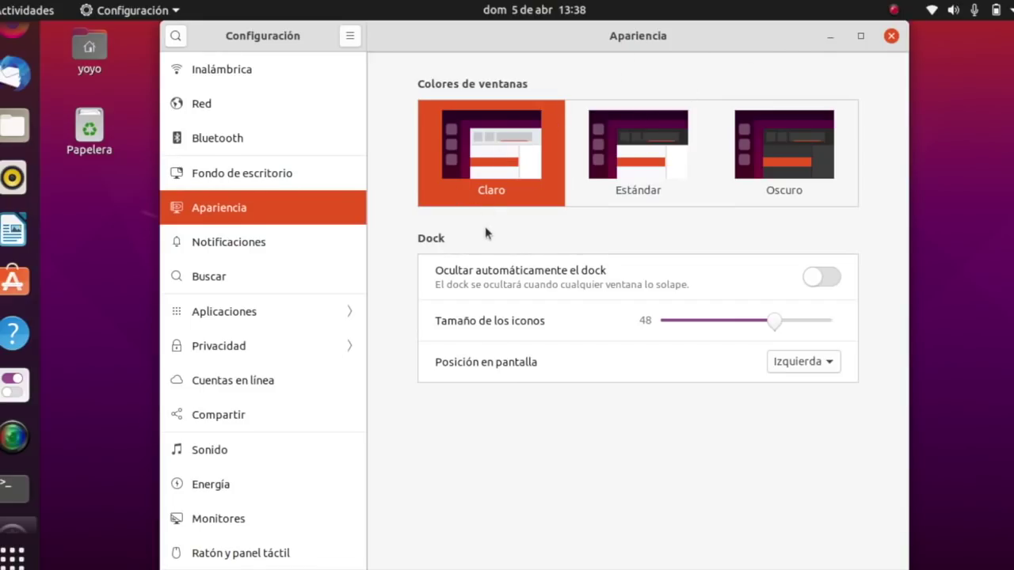
# Set the window colours to Oscuro in the Apariencia settings.
pyautogui.click(780, 172)
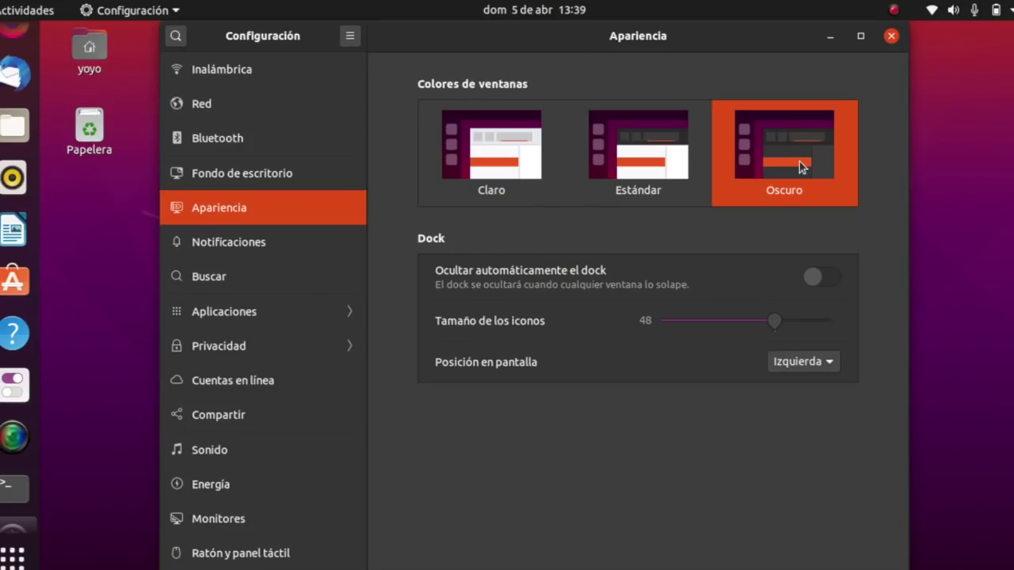
# Open the personal folder in Archivos, turn off the display of hidden files, and close the window.
pyautogui.click(14, 125)
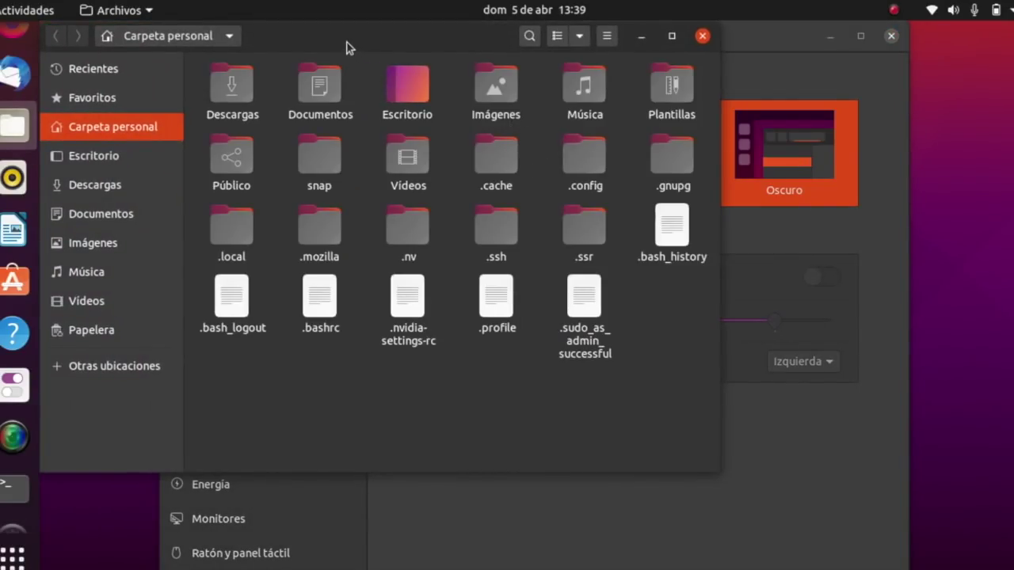
pyautogui.moveTo(346, 45); pyautogui.dragTo(460, 98)
pyautogui.click(722, 92)
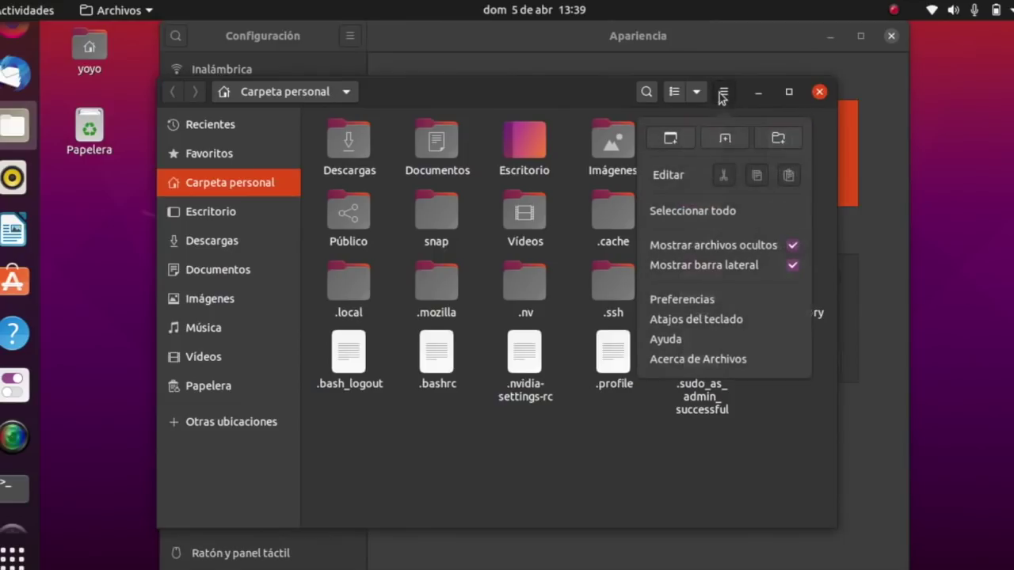
pyautogui.click(729, 247)
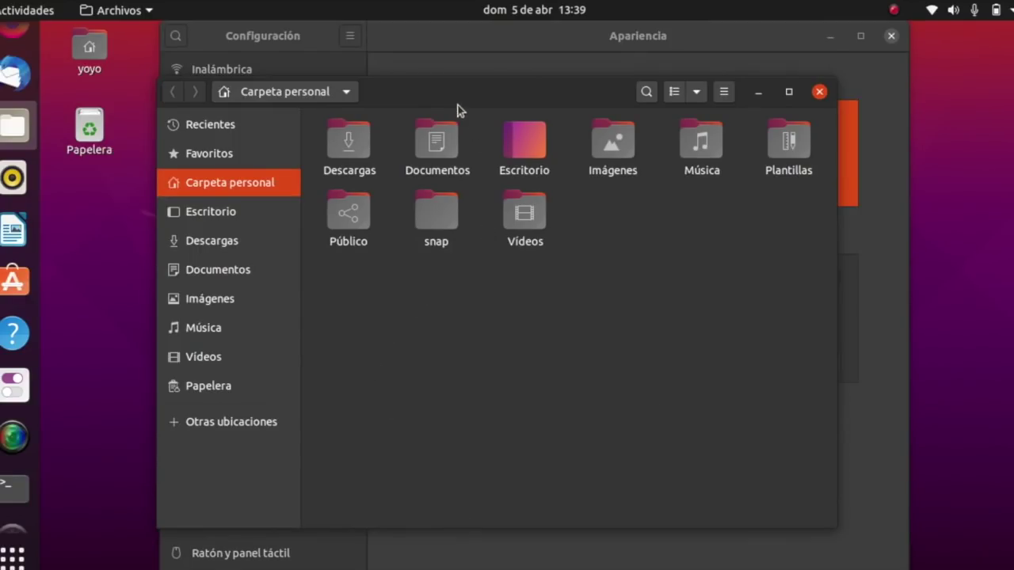
pyautogui.moveTo(456, 111); pyautogui.dragTo(491, 146)
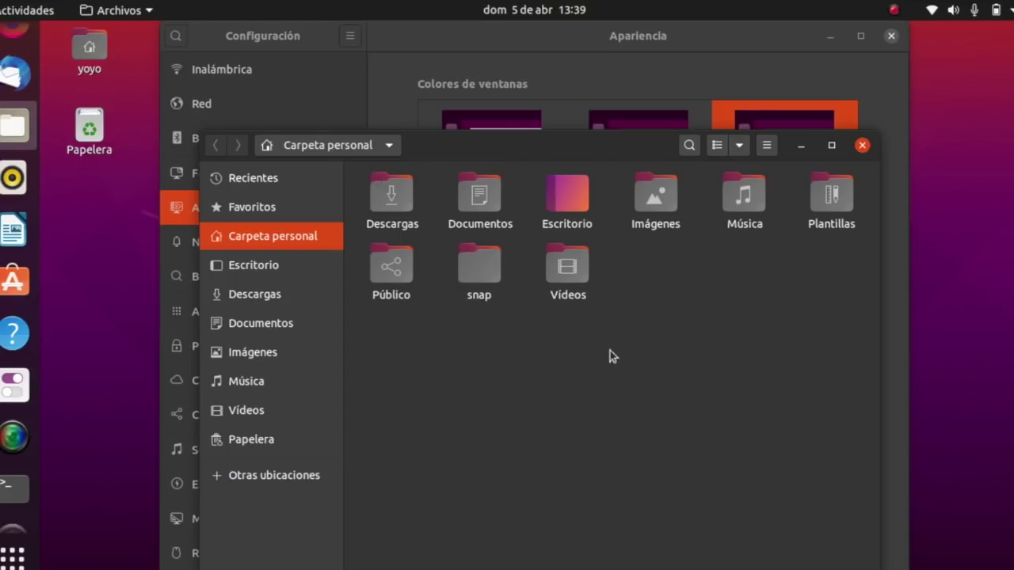
pyautogui.click(862, 145)
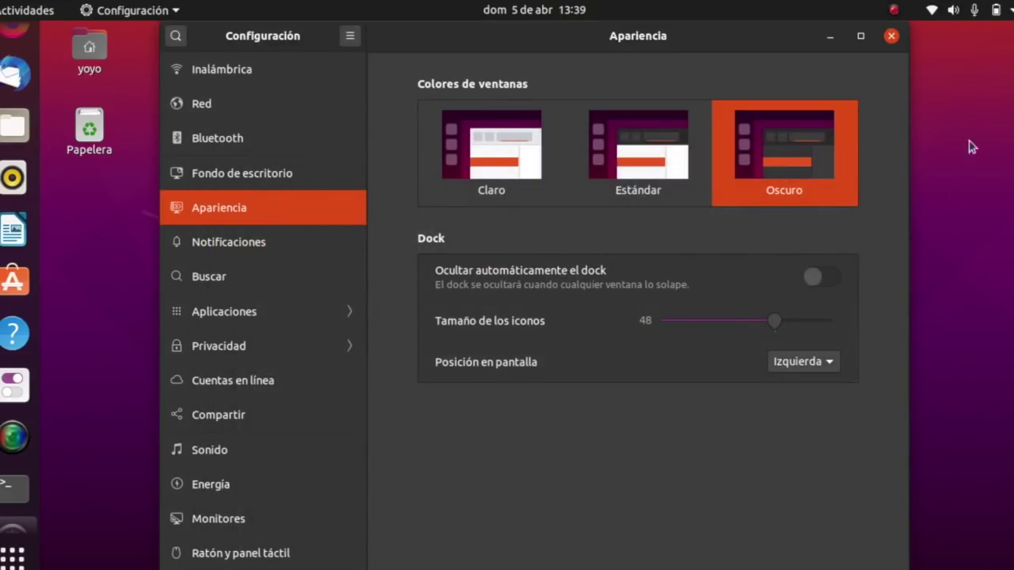
# Check the system menu and the calendar panel under the dark theme, and set the window colours to Estándar.
pyautogui.click(997, 14)
pyautogui.click(844, 516)
pyautogui.click(548, 13)
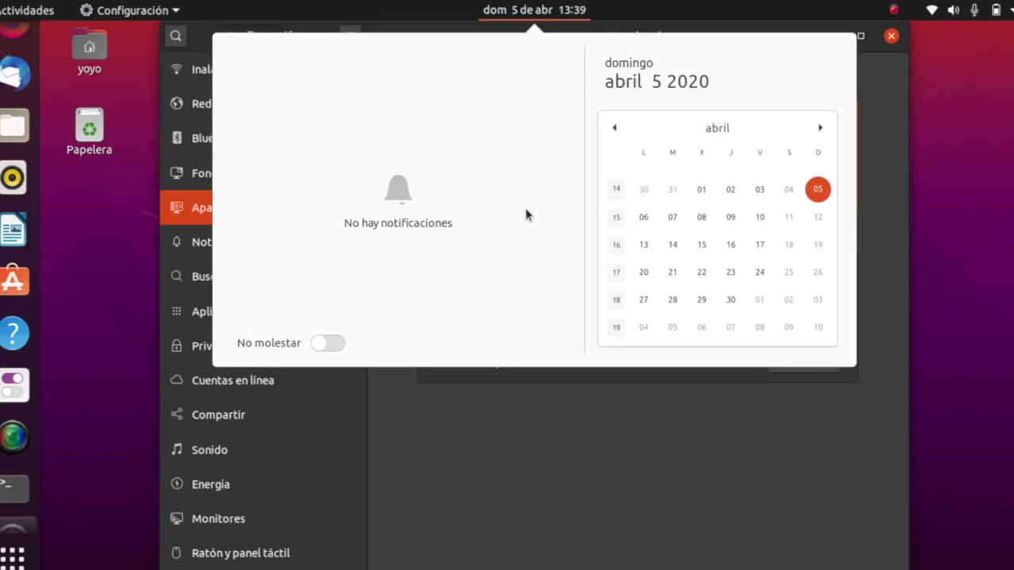
pyautogui.click(606, 483)
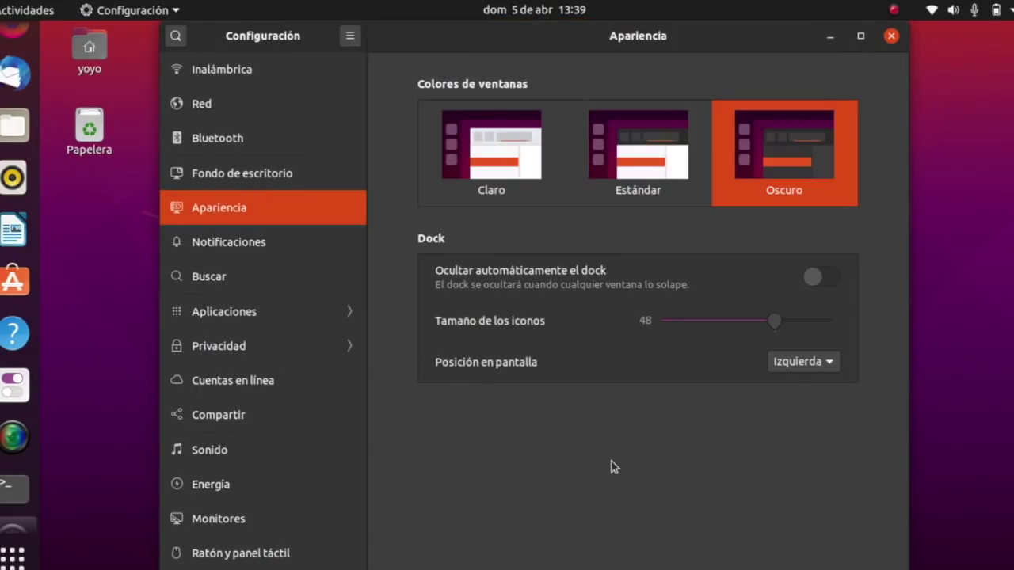
pyautogui.click(647, 176)
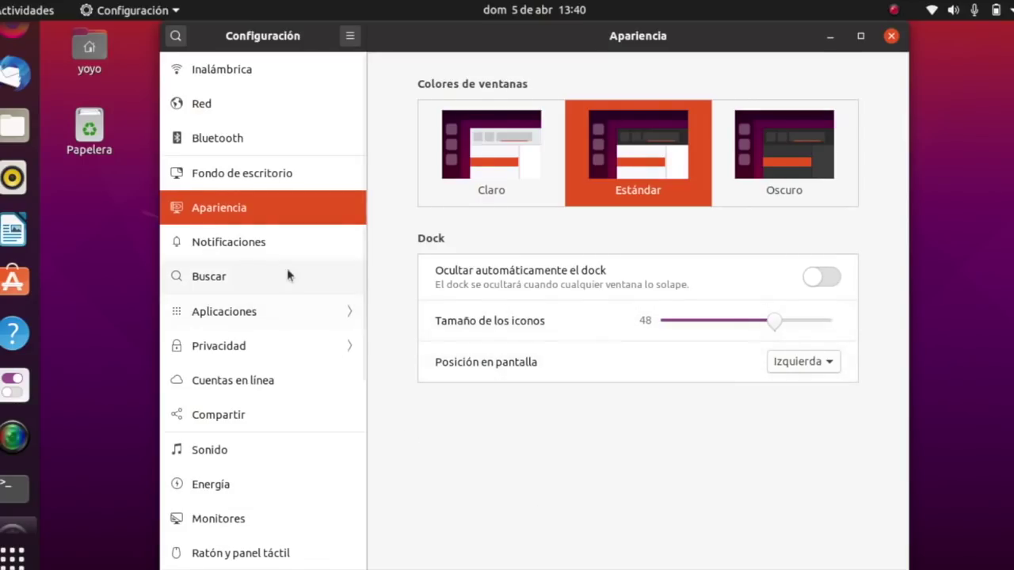
# Look over the Notificaciones section with its application list and the Buscar section.
pyautogui.click(255, 249)
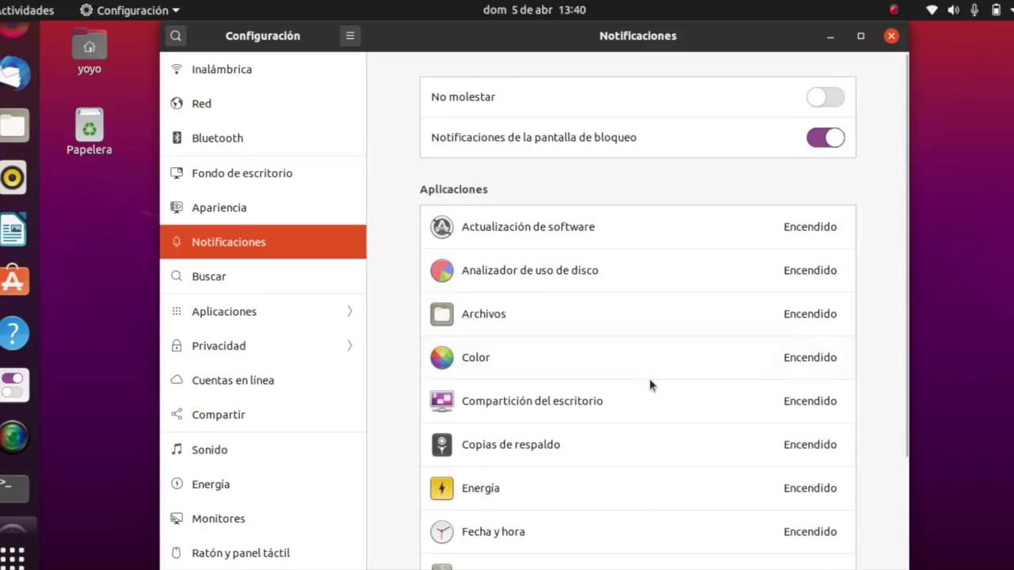
pyautogui.scroll(-4, 649, 369)
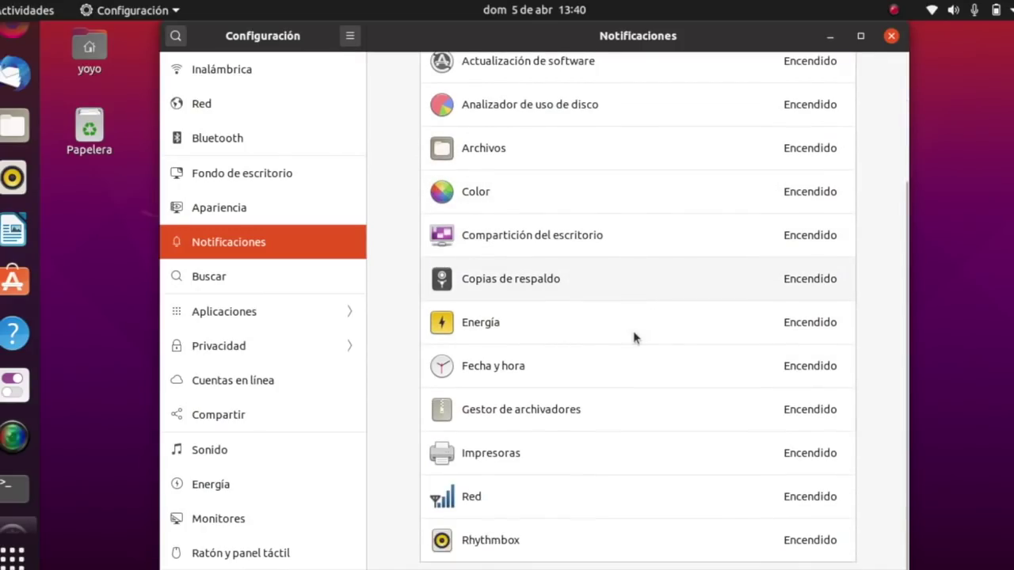
pyautogui.scroll(4, 634, 337)
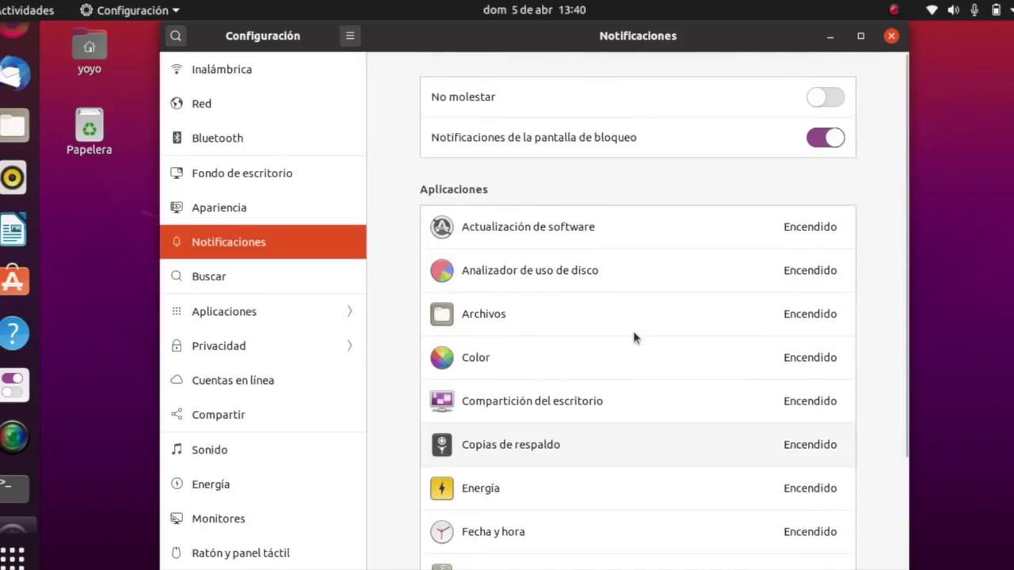
pyautogui.click(202, 281)
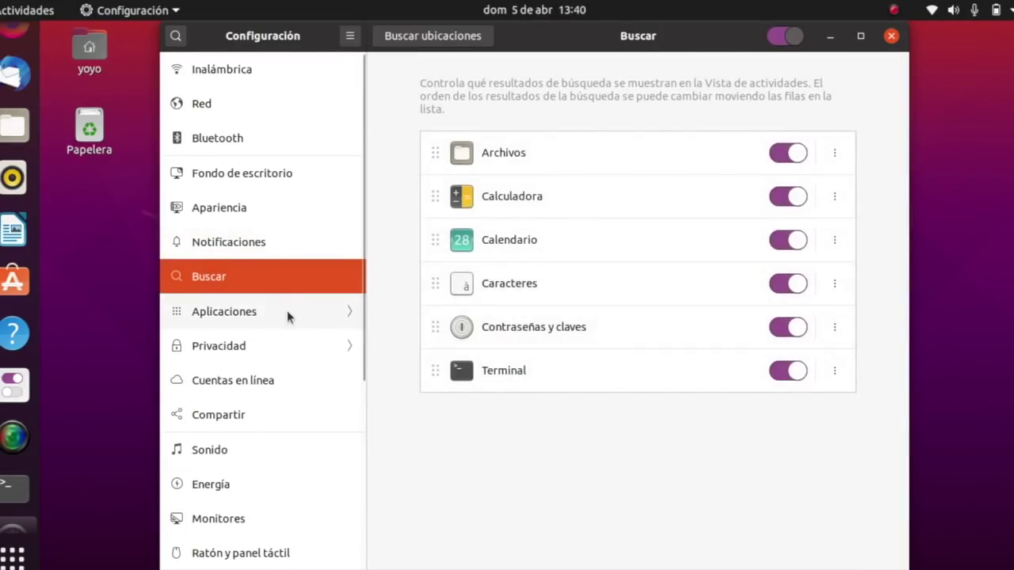
# Review the Actualización de software and Archivos entries in the Aplicaciones section, and return to the main settings list.
pyautogui.click(242, 315)
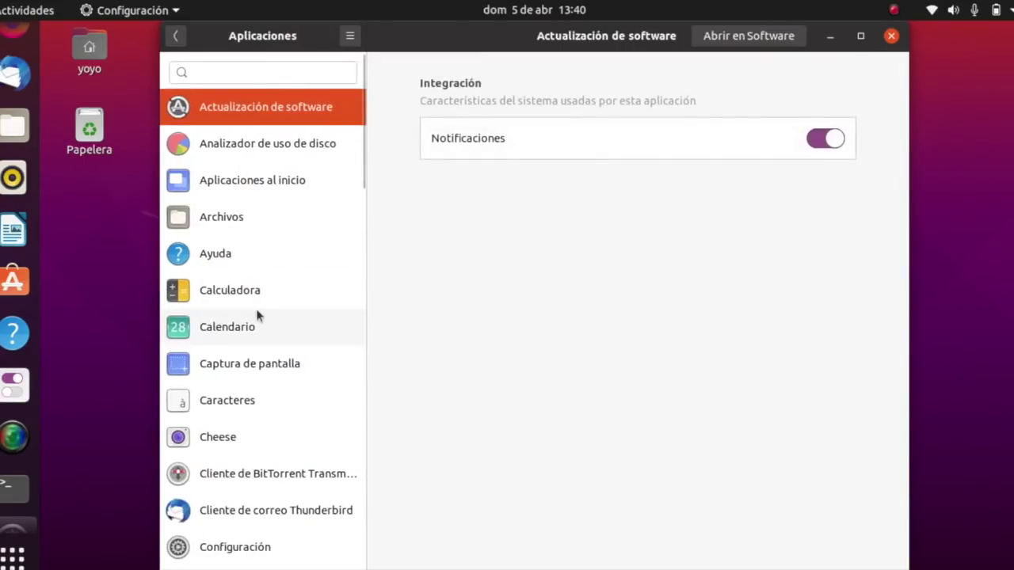
pyautogui.click(229, 227)
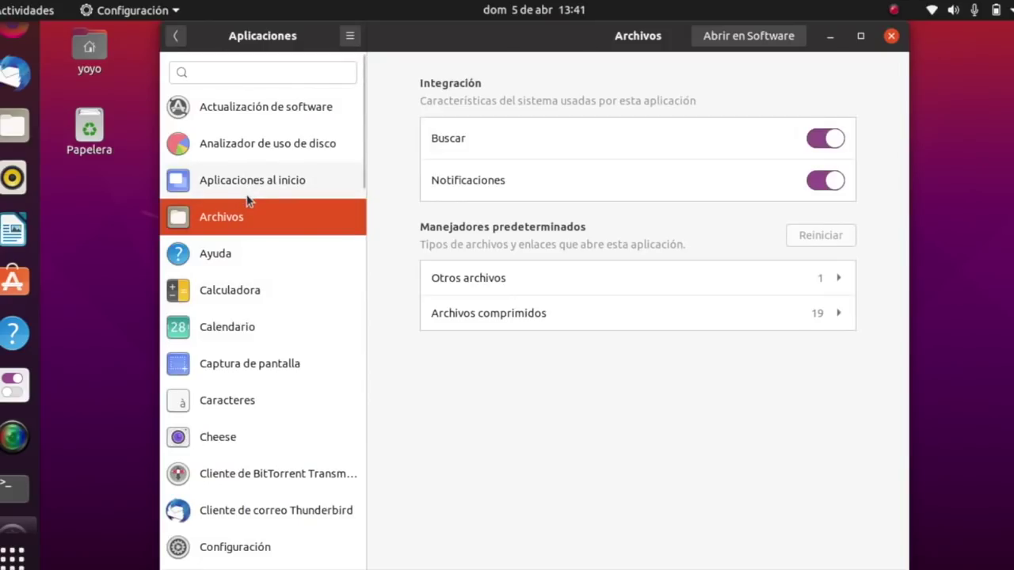
pyautogui.click(175, 36)
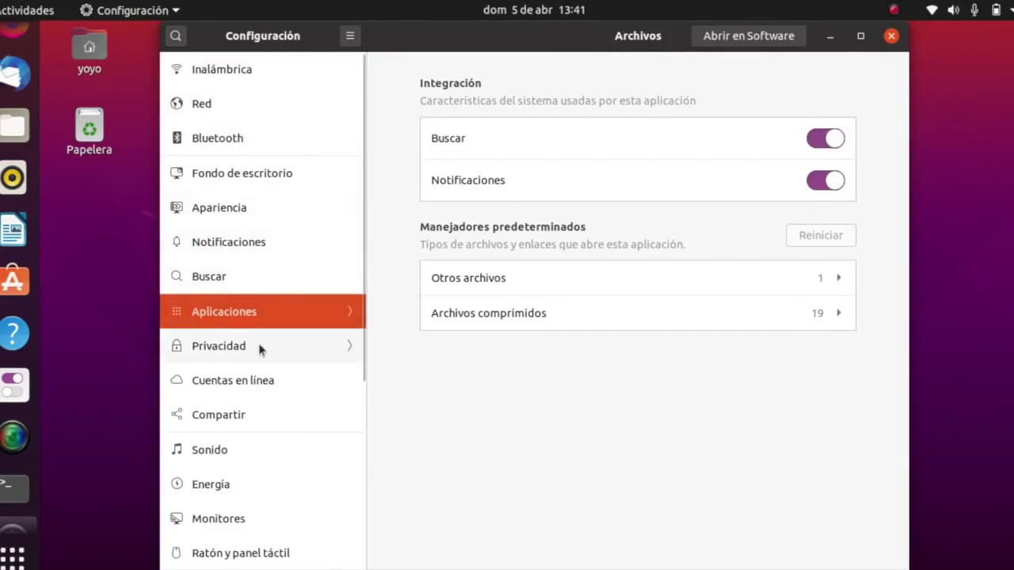
# Review the Conectividad and Histórico de archivos y papelera pages of the Privacidad section, and return to the main settings list.
pyautogui.click(235, 347)
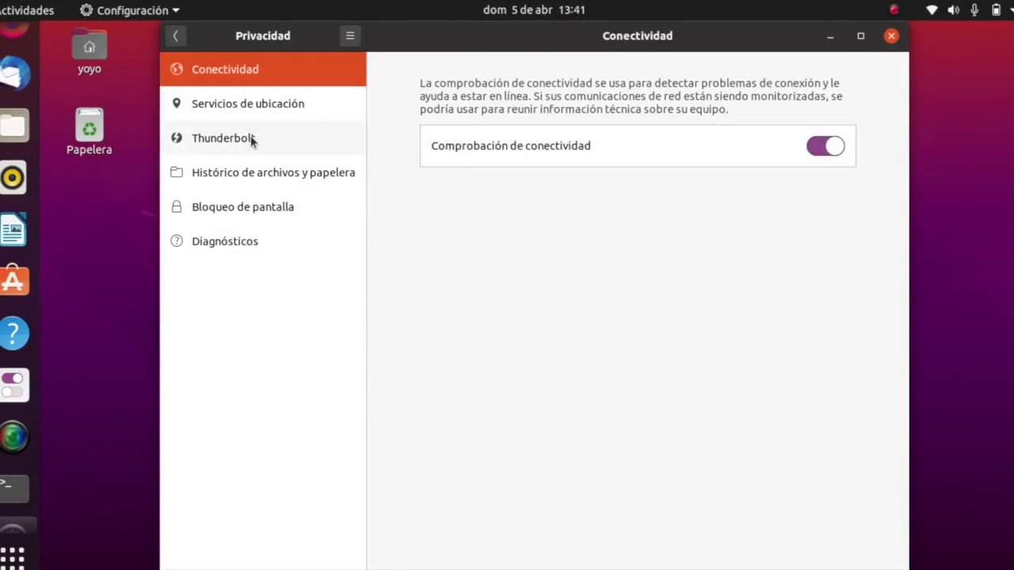
pyautogui.click(308, 178)
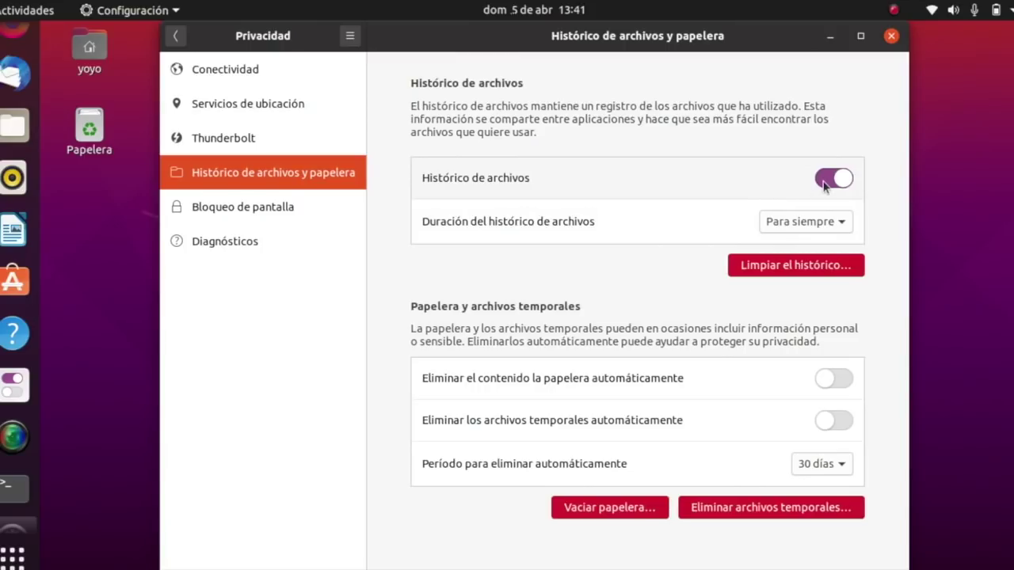
pyautogui.click(175, 35)
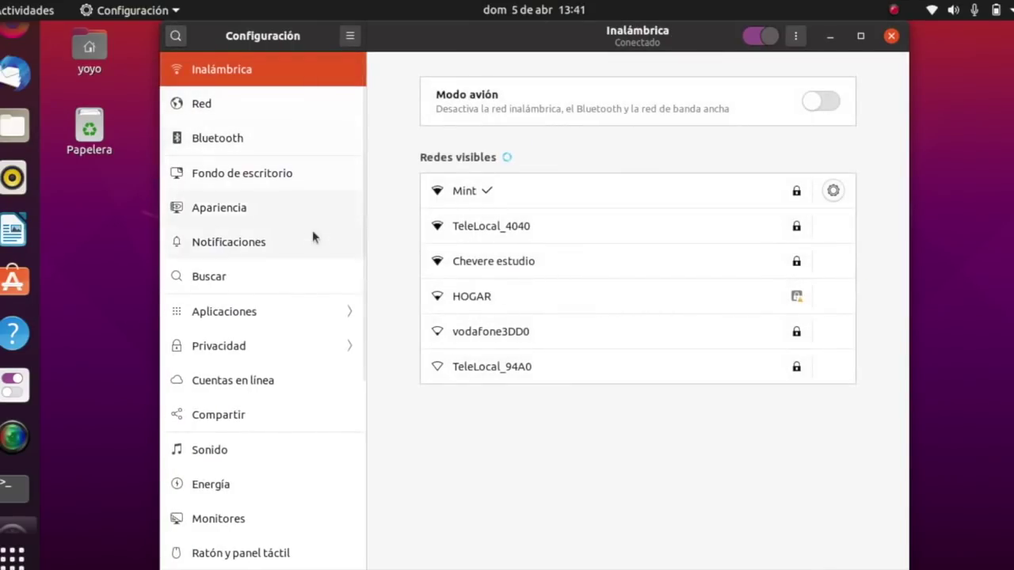
# Look over the Cuentas en línea, Compartir and Sonido sections, including the sound output and input devices.
pyautogui.click(268, 373)
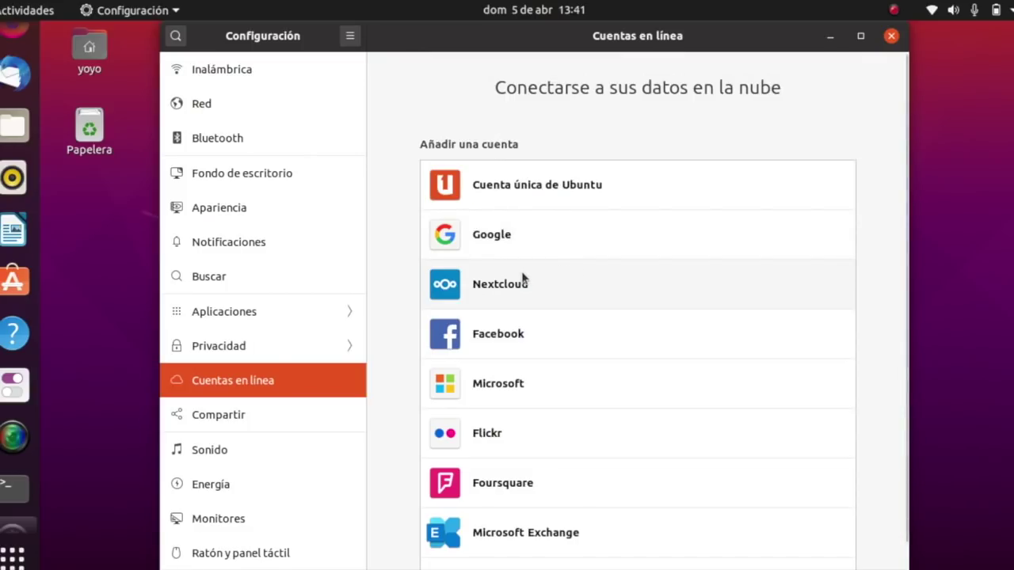
pyautogui.click(241, 420)
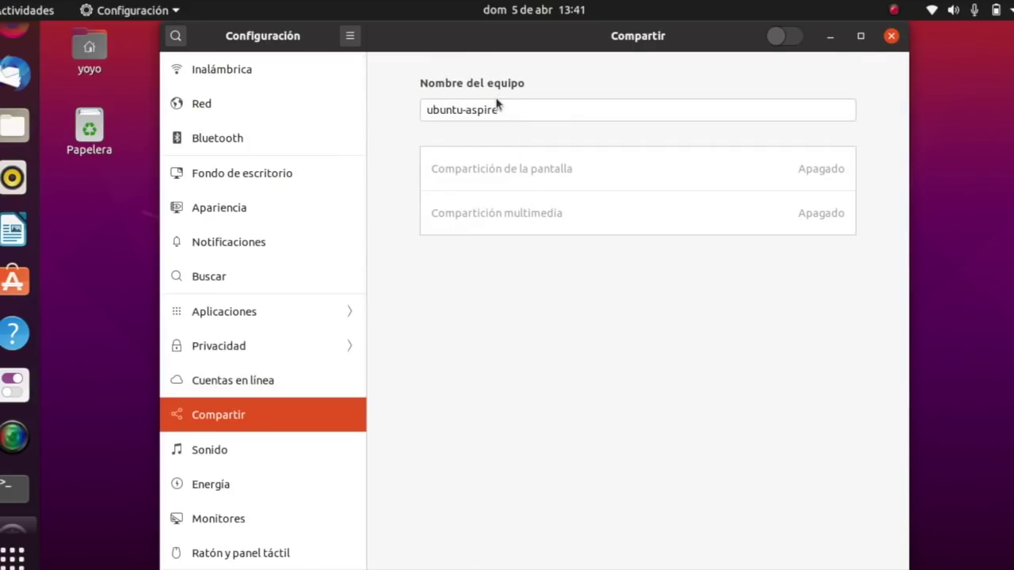
pyautogui.scroll(-3, 309, 271)
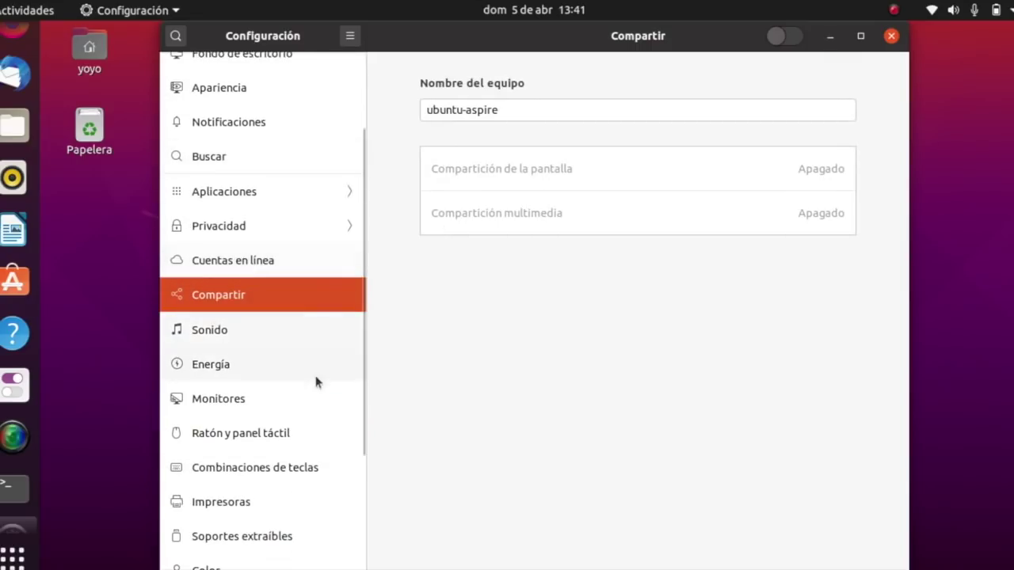
pyautogui.click(220, 332)
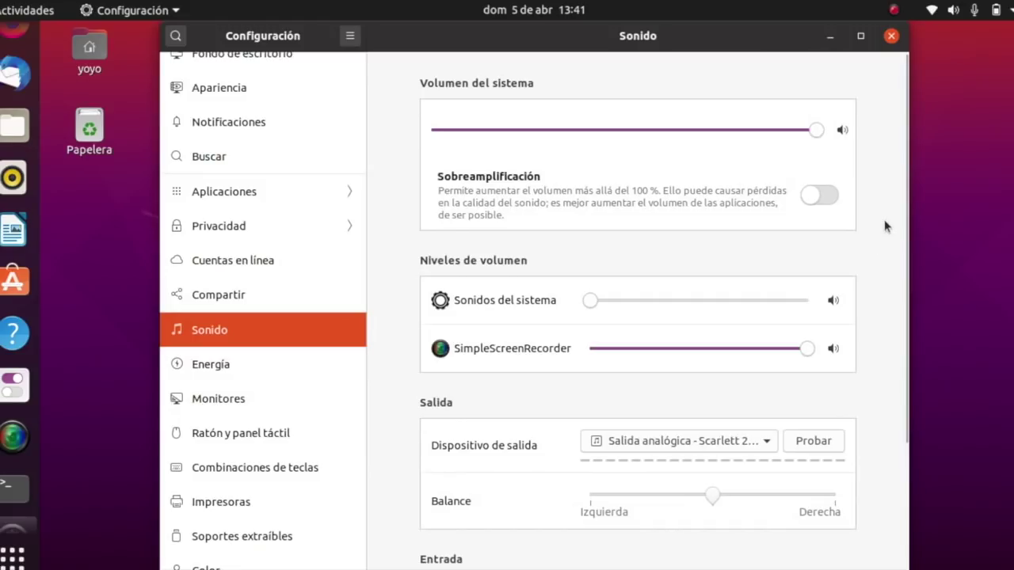
pyautogui.scroll(-5, 883, 219)
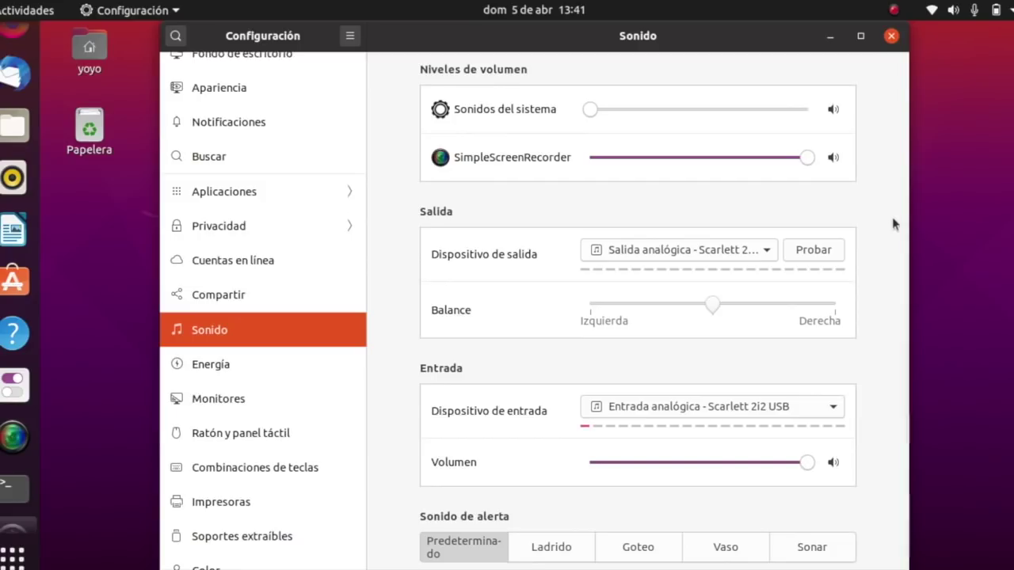
# Look over the Energía, Monitores and Ratón y panel táctil sections.
pyautogui.click(220, 367)
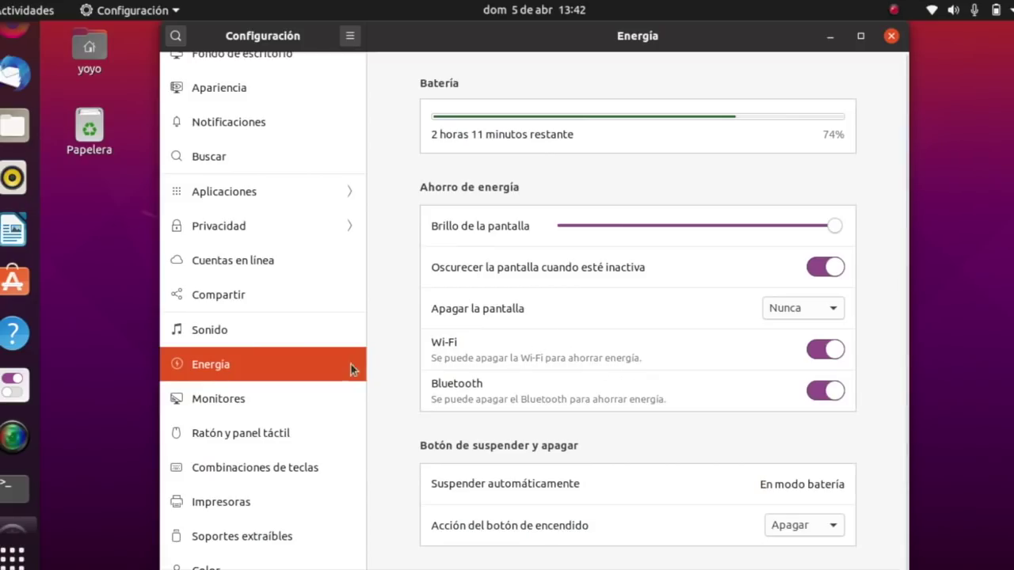
pyautogui.click(211, 400)
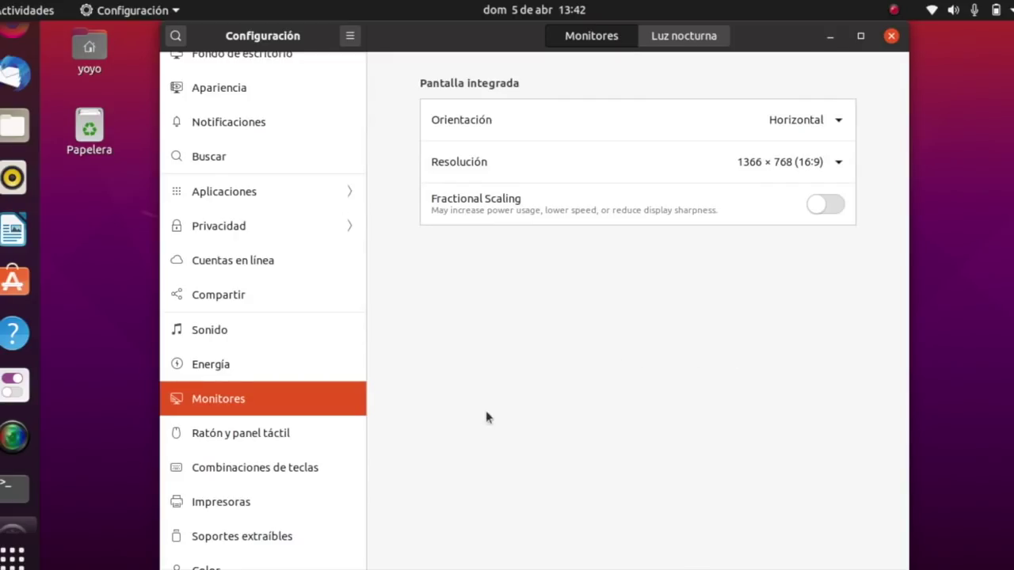
pyautogui.click(276, 431)
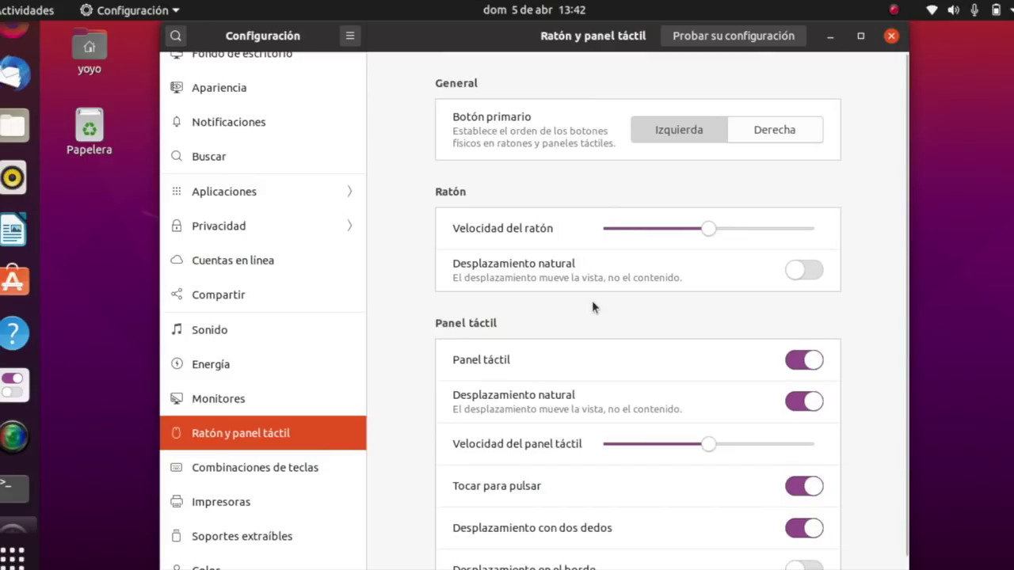
pyautogui.scroll(-1, 591, 298)
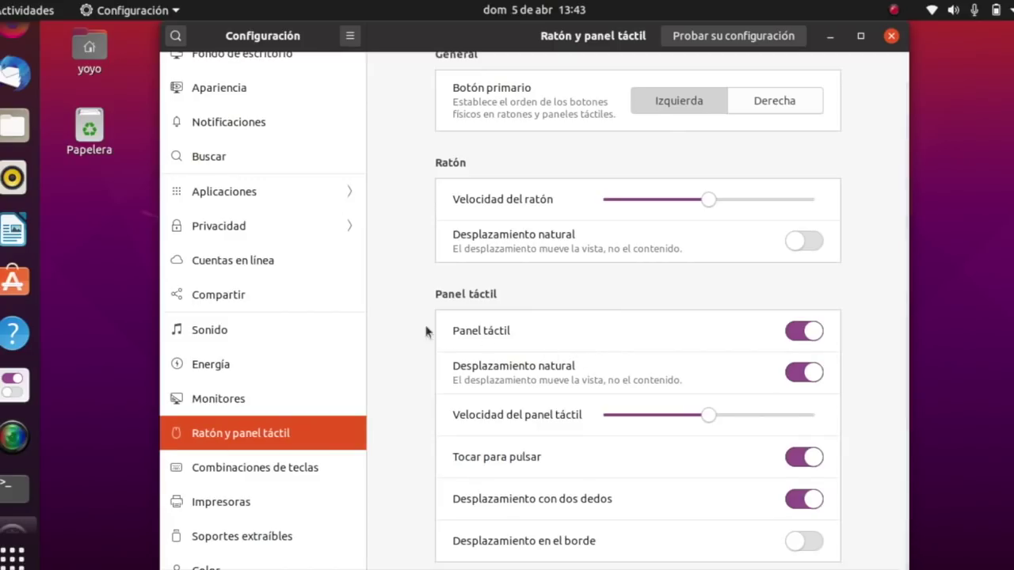
# Look over the Combinaciones de teclas, Impresoras, Soportes extraíbles and Color sections.
pyautogui.click(256, 472)
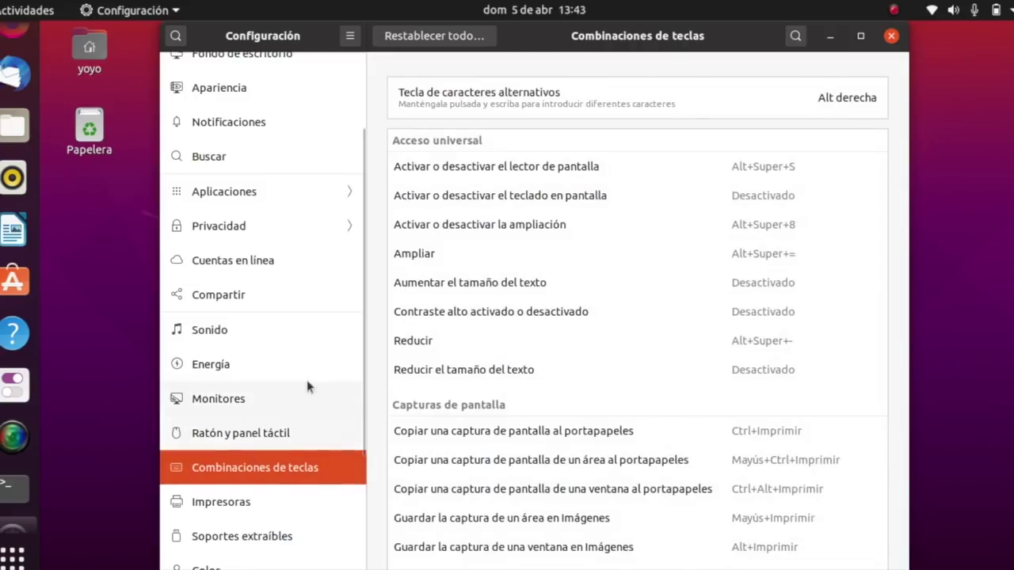
pyautogui.scroll(-2, 354, 323)
pyautogui.scroll(-2, 352, 319)
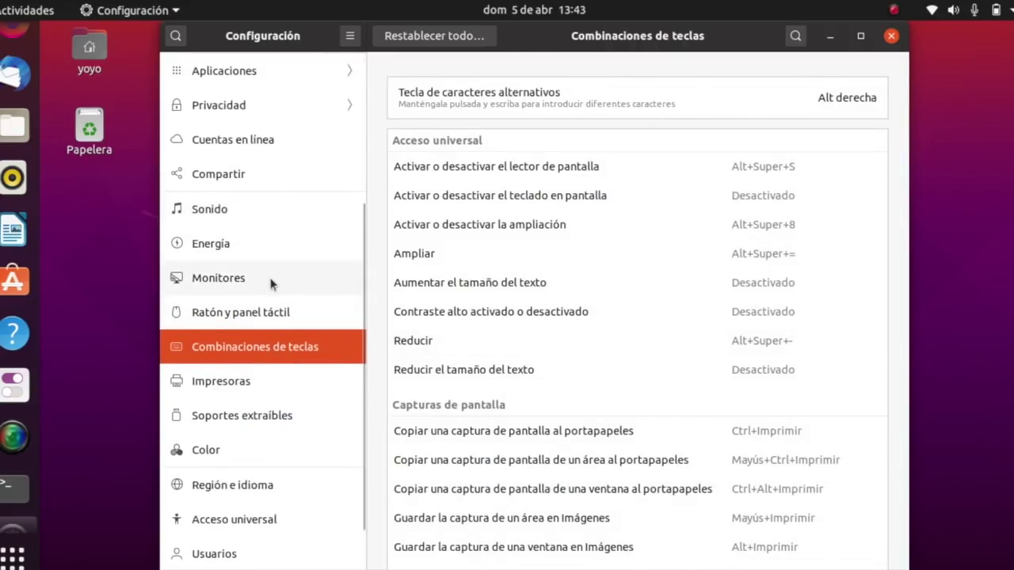
pyautogui.click(226, 383)
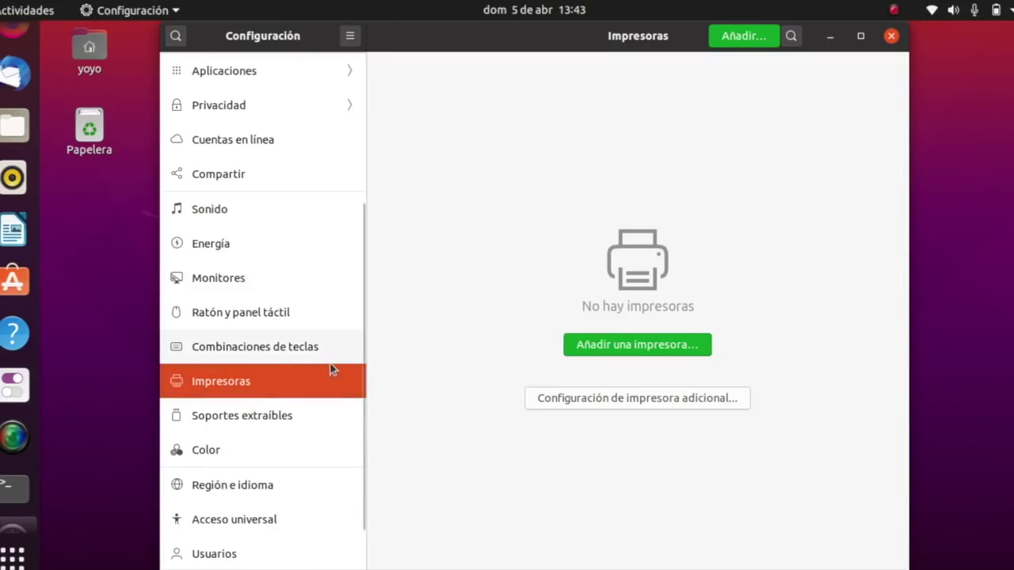
pyautogui.click(266, 415)
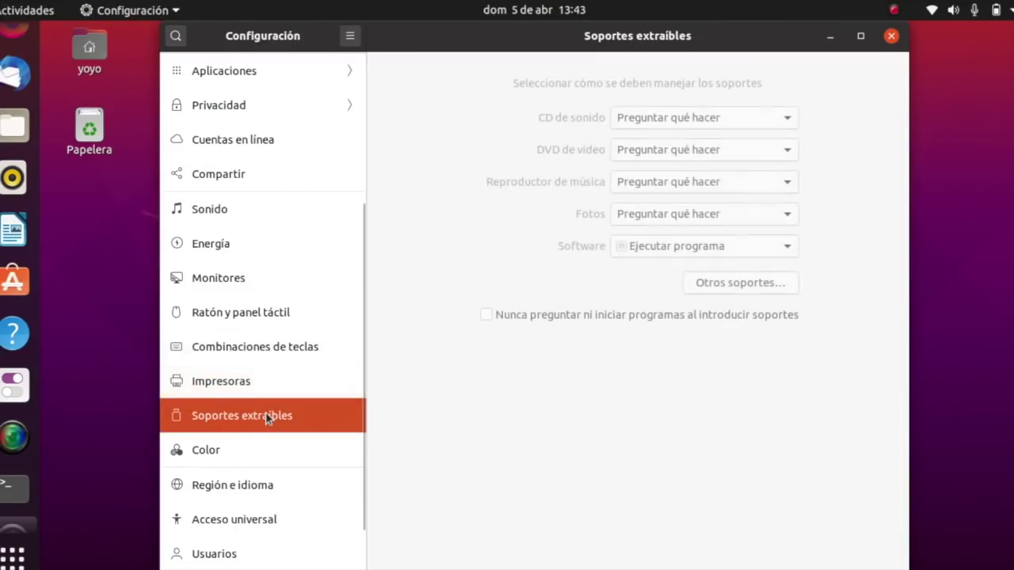
pyautogui.click(229, 382)
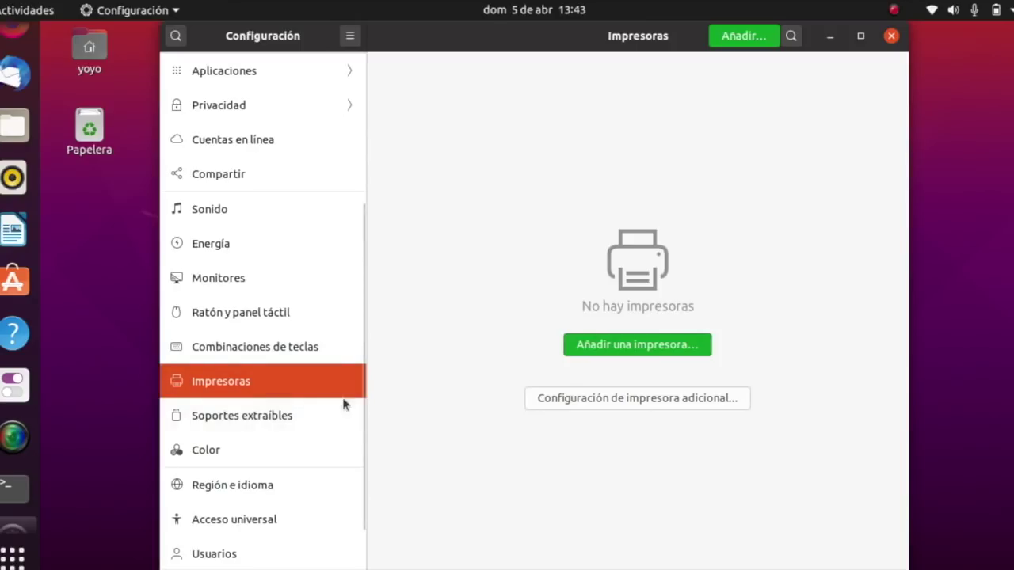
pyautogui.click(229, 416)
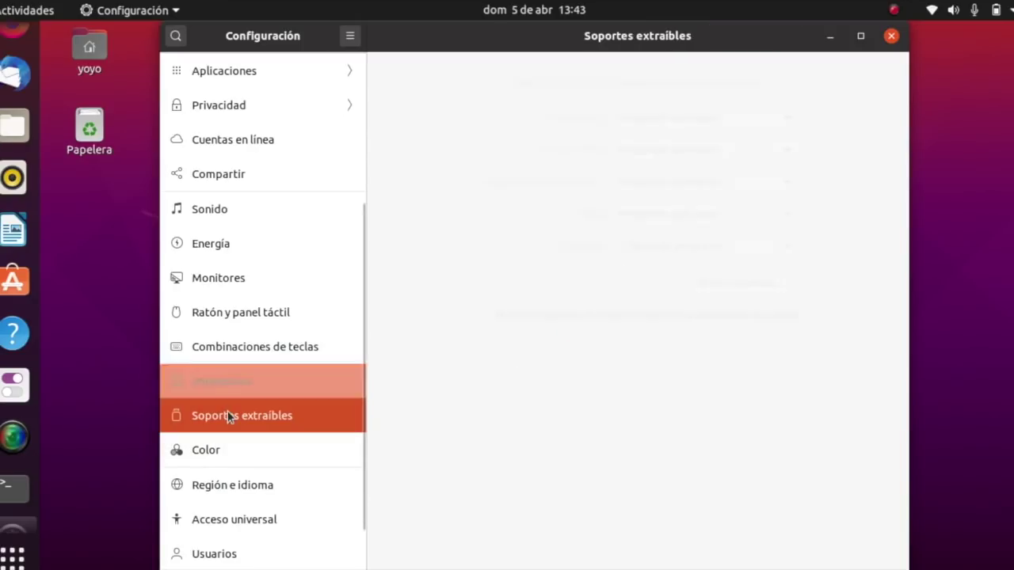
pyautogui.click(232, 453)
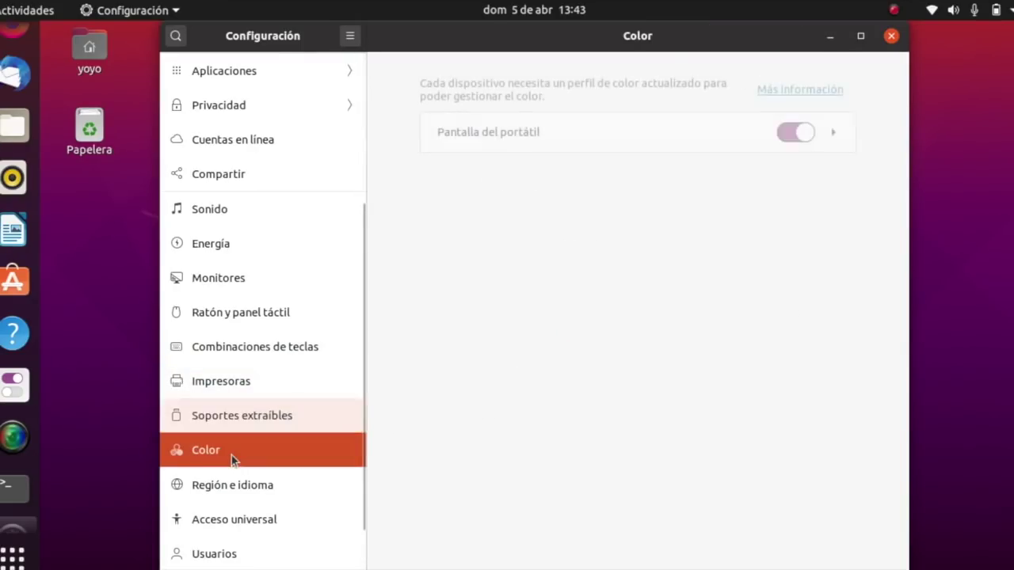
# Look over the Región e idioma section and the vision, hearing, typing and pointing options in Acceso universal.
pyautogui.scroll(-2, 309, 400)
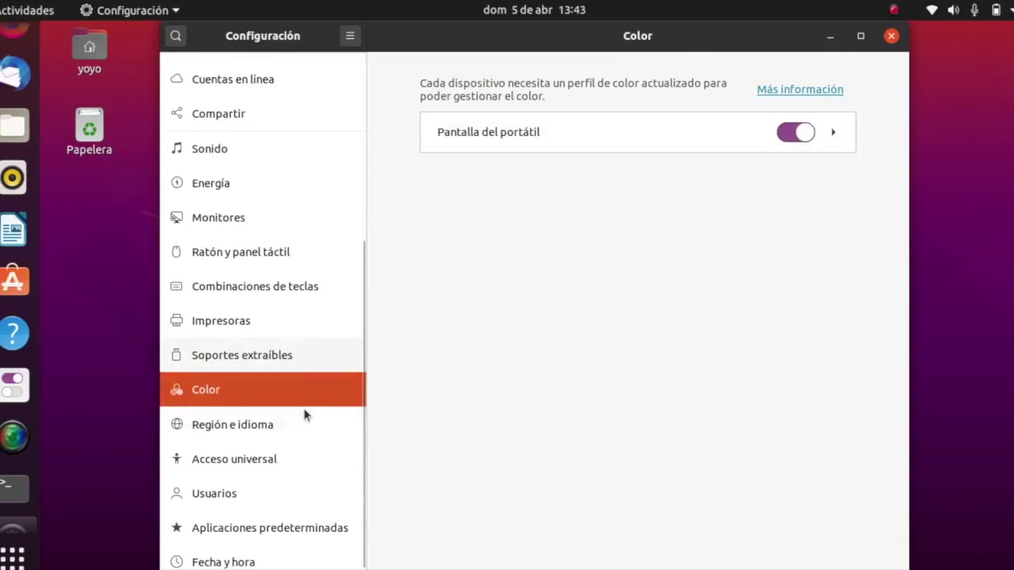
pyautogui.click(258, 423)
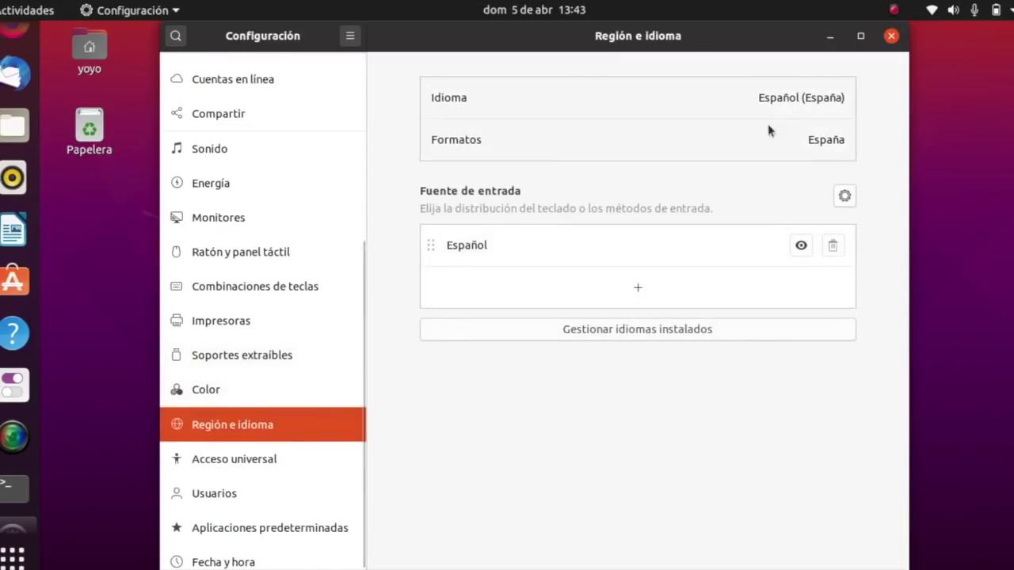
pyautogui.click(255, 456)
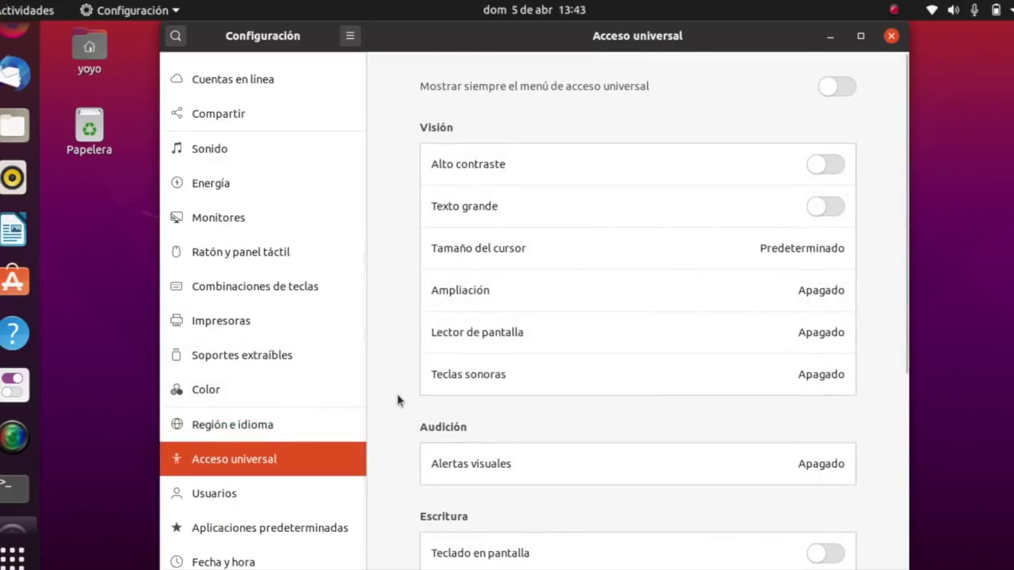
pyautogui.scroll(-2, 575, 321)
pyautogui.scroll(2, 577, 328)
pyautogui.scroll(-5, 577, 324)
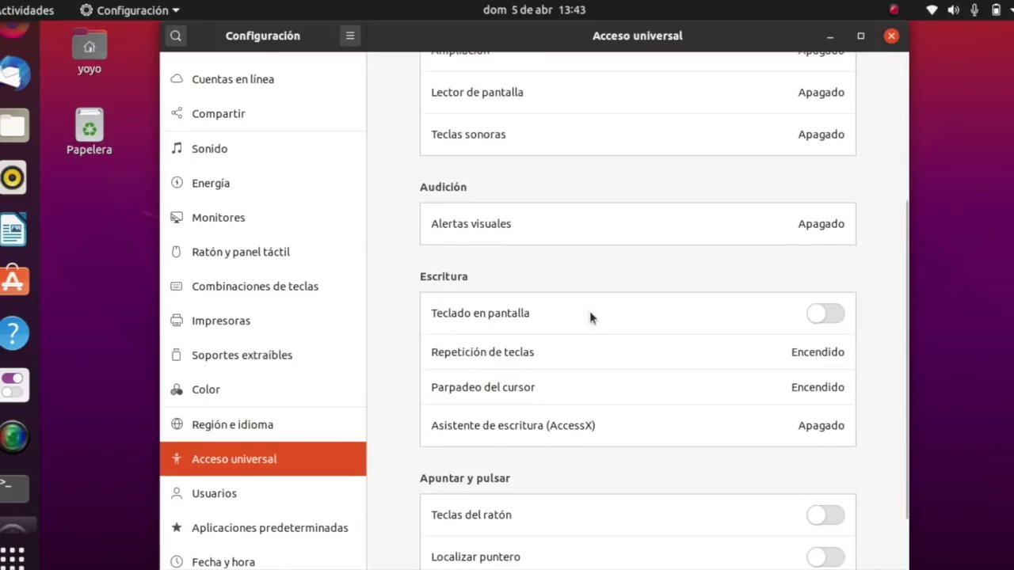
pyautogui.scroll(-1, 586, 295)
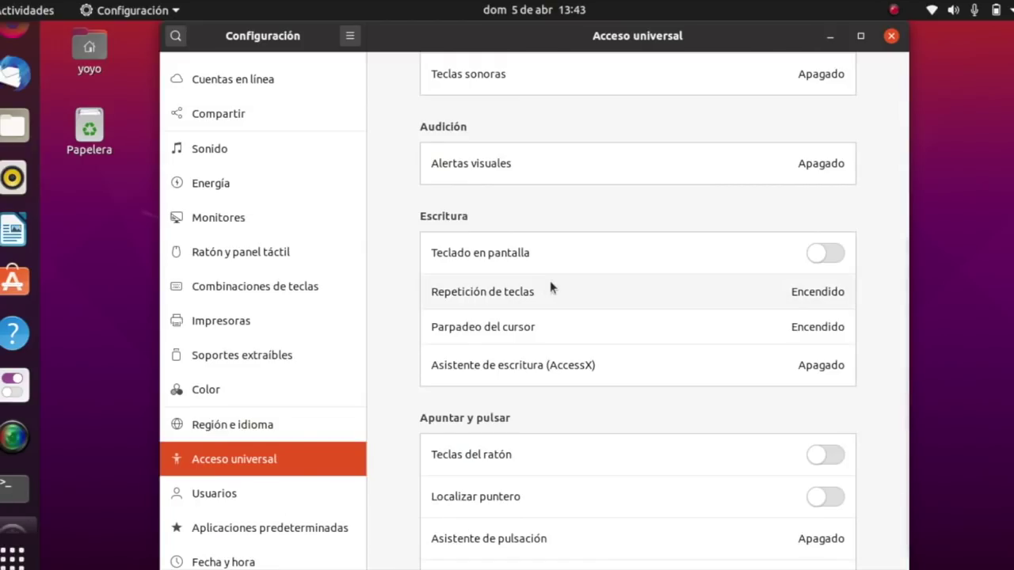
pyautogui.scroll(-1, 271, 223)
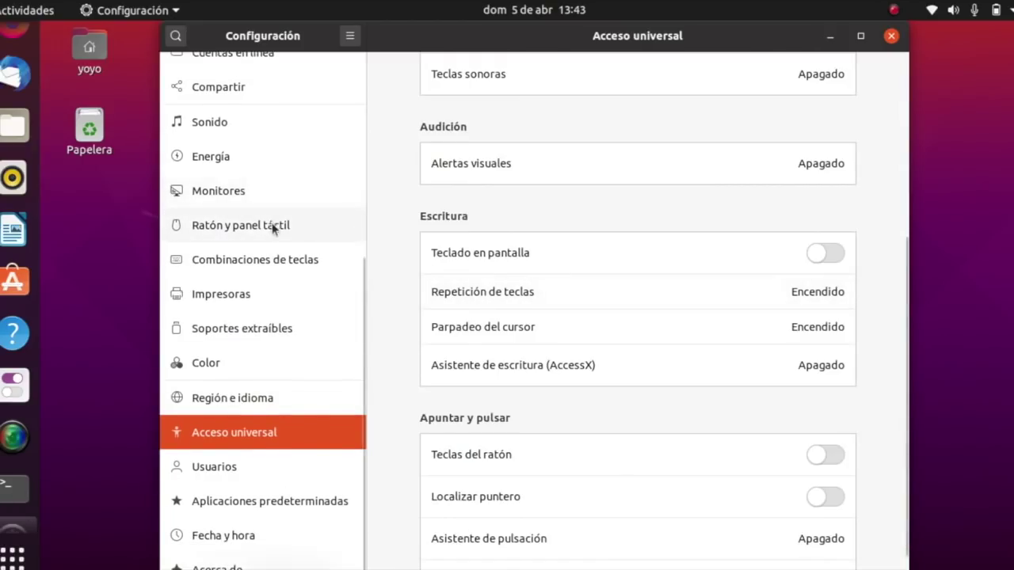
# Look over the Usuarios and Aplicaciones predeterminadas sections, including the players offered for Música.
pyautogui.click(219, 466)
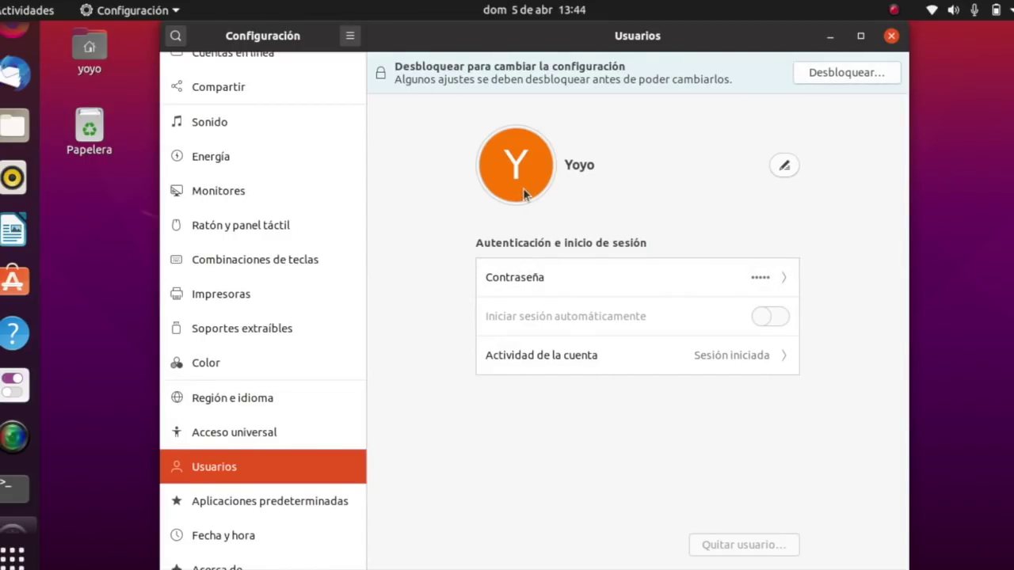
pyautogui.click(309, 501)
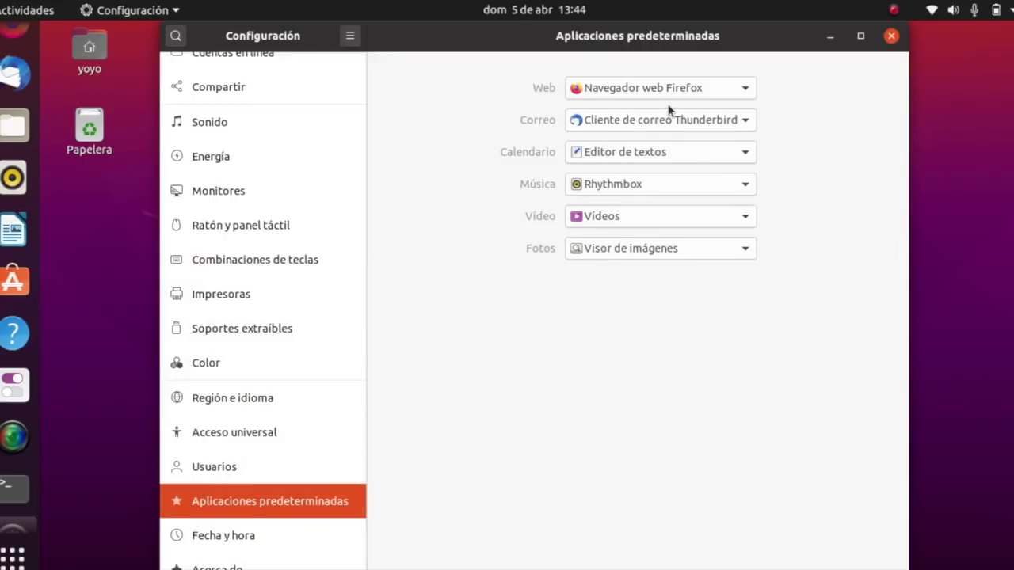
pyautogui.click(642, 182)
pyautogui.click(643, 182)
pyautogui.click(642, 182)
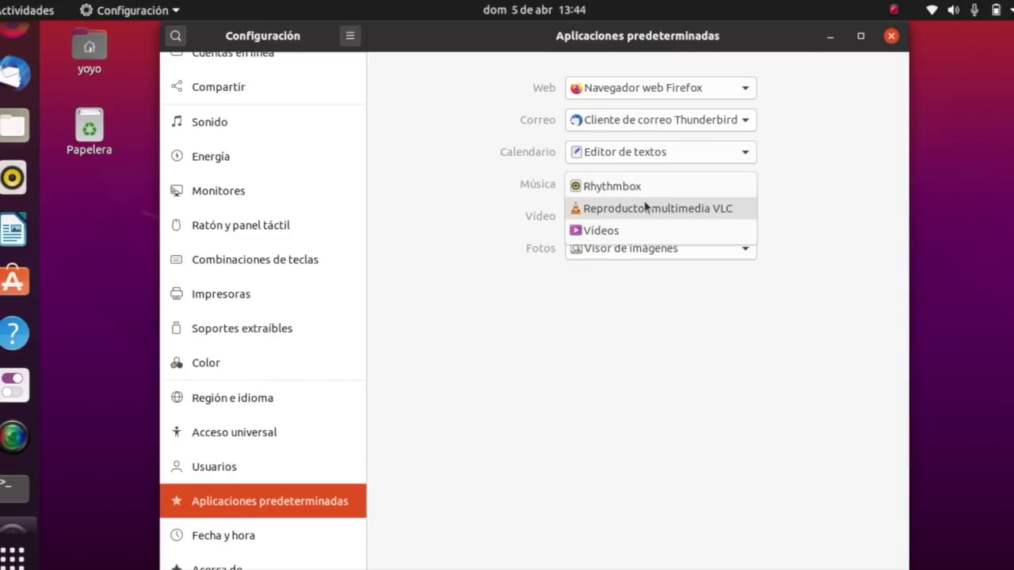
pyautogui.click(582, 352)
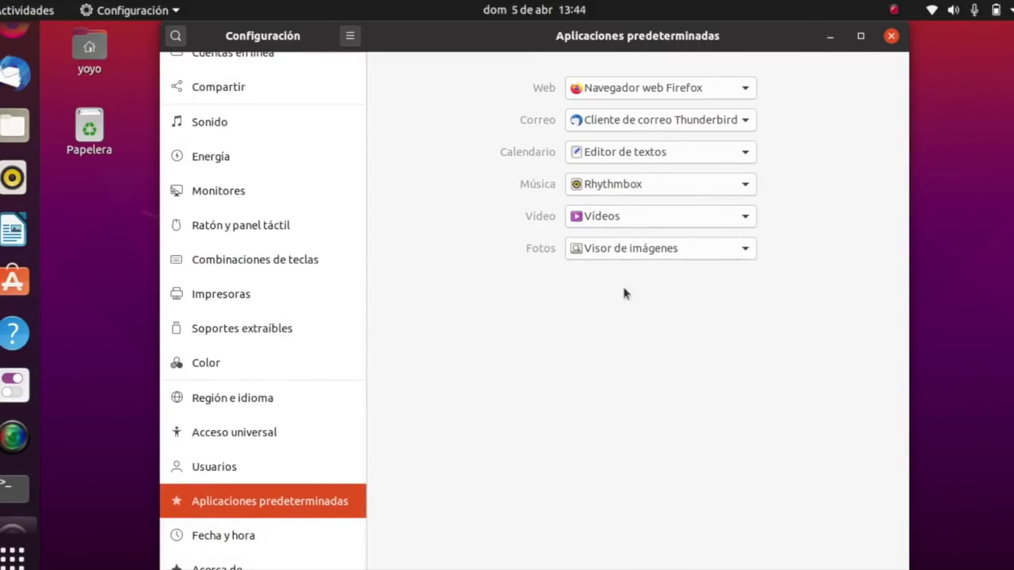
# Look over the Fecha y hora section and the system details in Acerca de, and close Configuración.
pyautogui.click(274, 530)
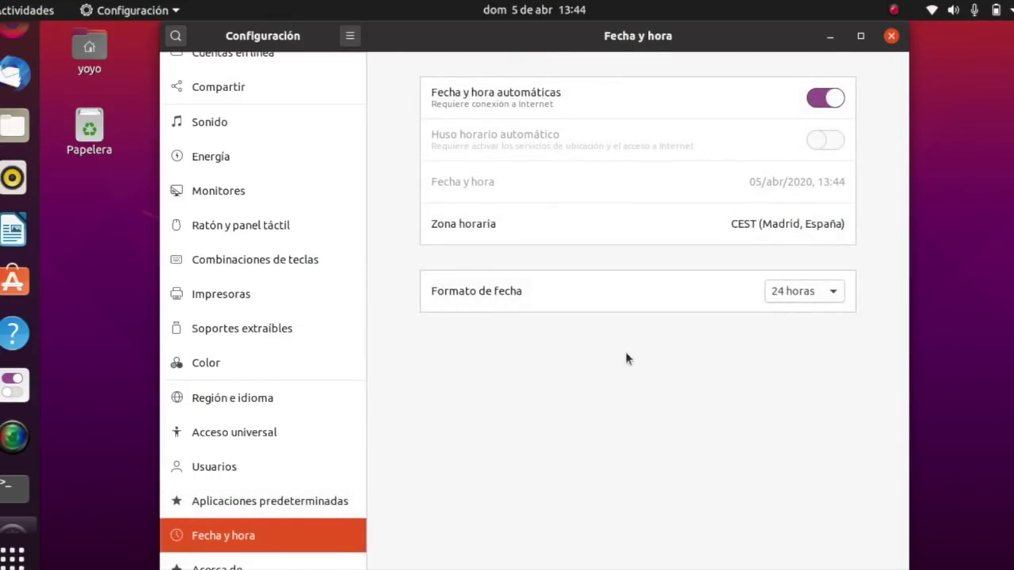
pyautogui.click(245, 563)
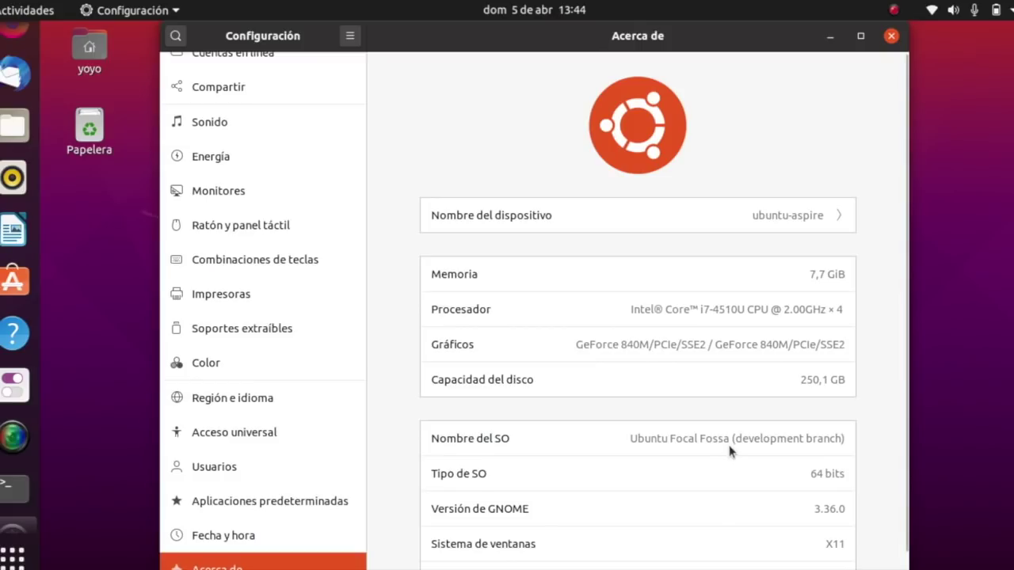
pyautogui.scroll(-1, 723, 428)
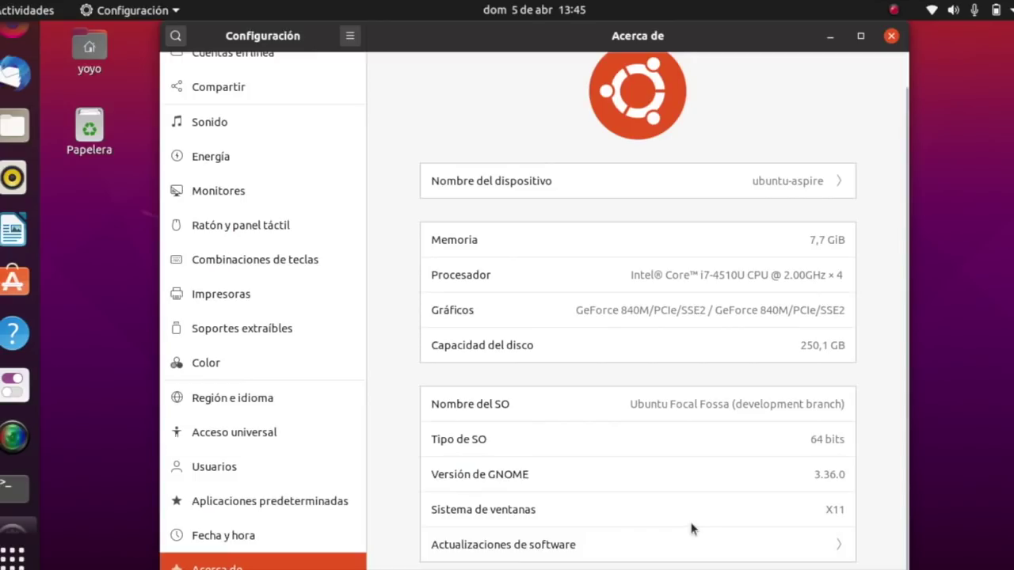
pyautogui.click(891, 37)
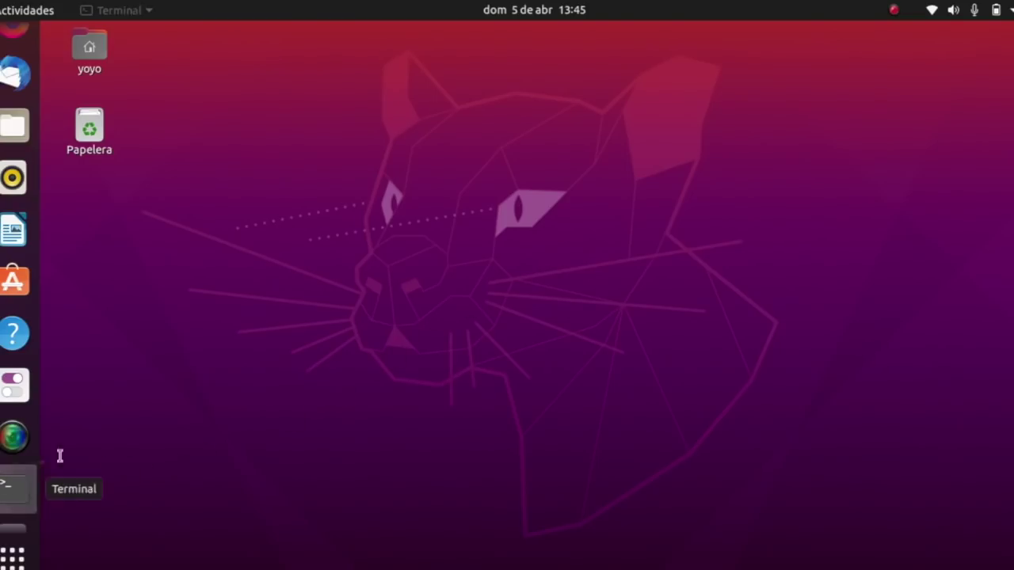
# Run htop in the terminal to check memory and processor use, and minimise its window.
pyautogui.click(12, 486)
pyautogui.write('btop')
pyautogui.press('Return')
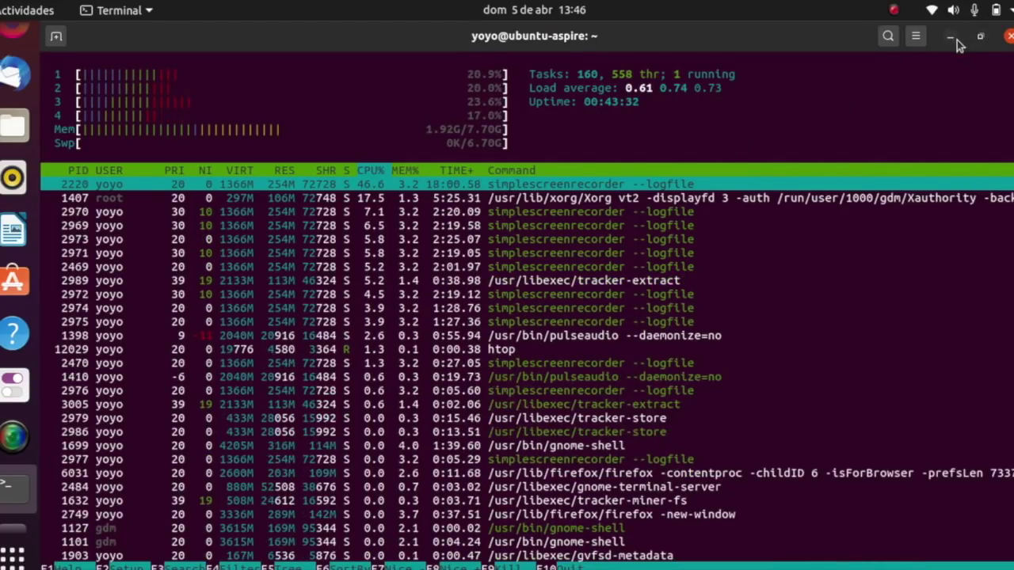
pyautogui.click(974, 37)
pyautogui.click(921, 49)
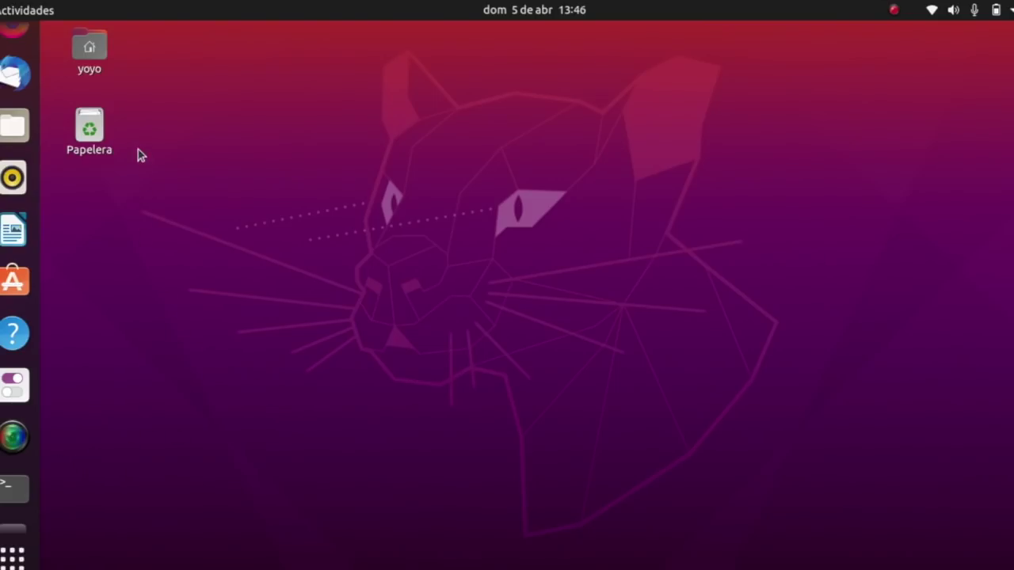
# Open the personal folder in the file manager and set the window colours to Oscuro in the Apariencia settings.
pyautogui.click(13, 126)
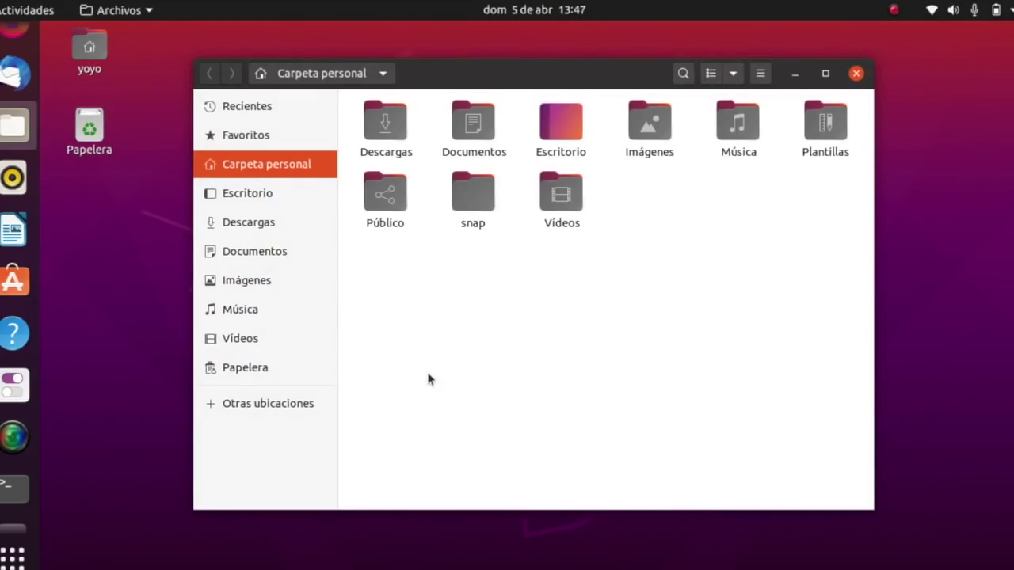
pyautogui.moveTo(541, 84); pyautogui.dragTo(530, 105)
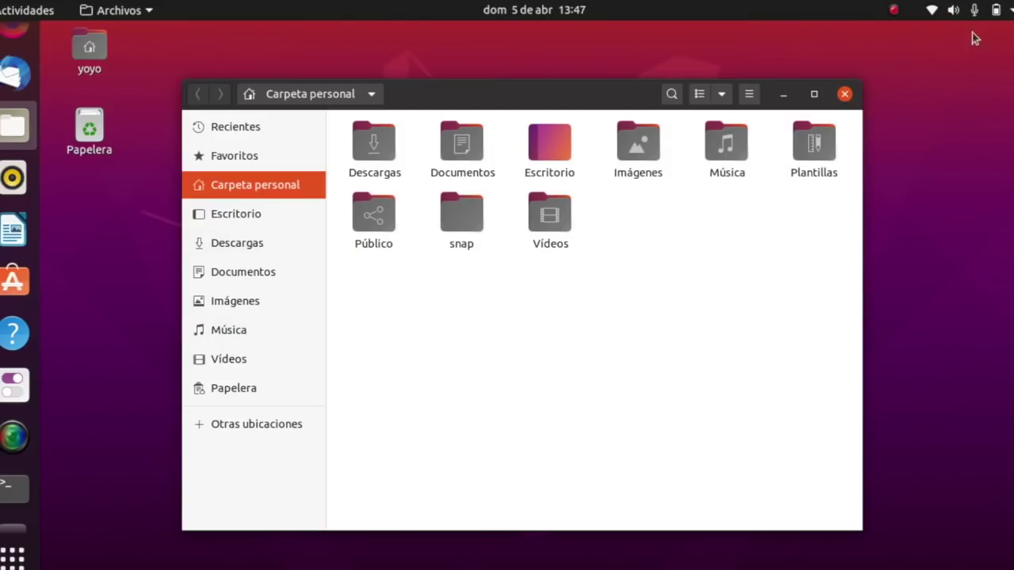
pyautogui.click(1007, 11)
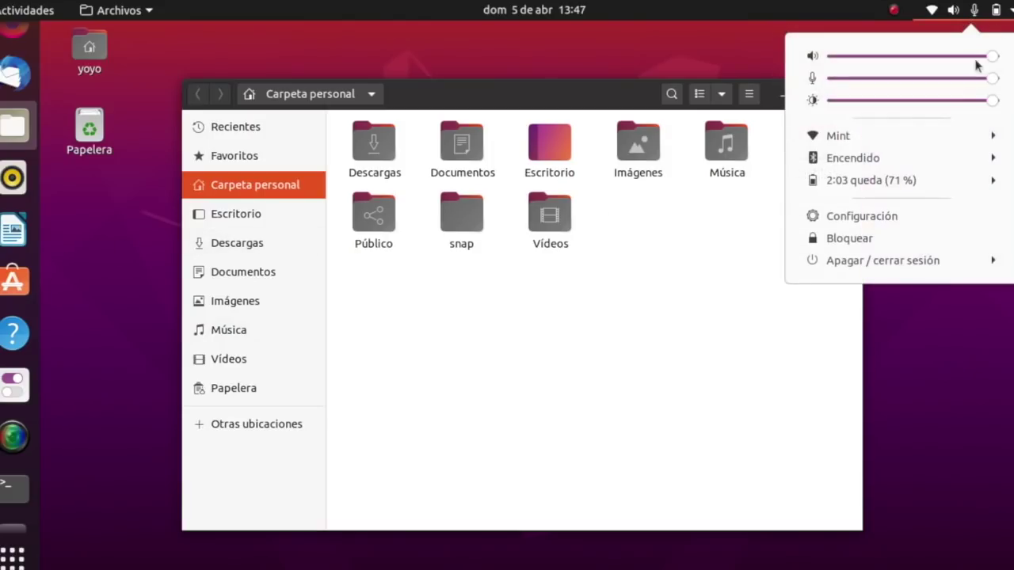
pyautogui.click(859, 218)
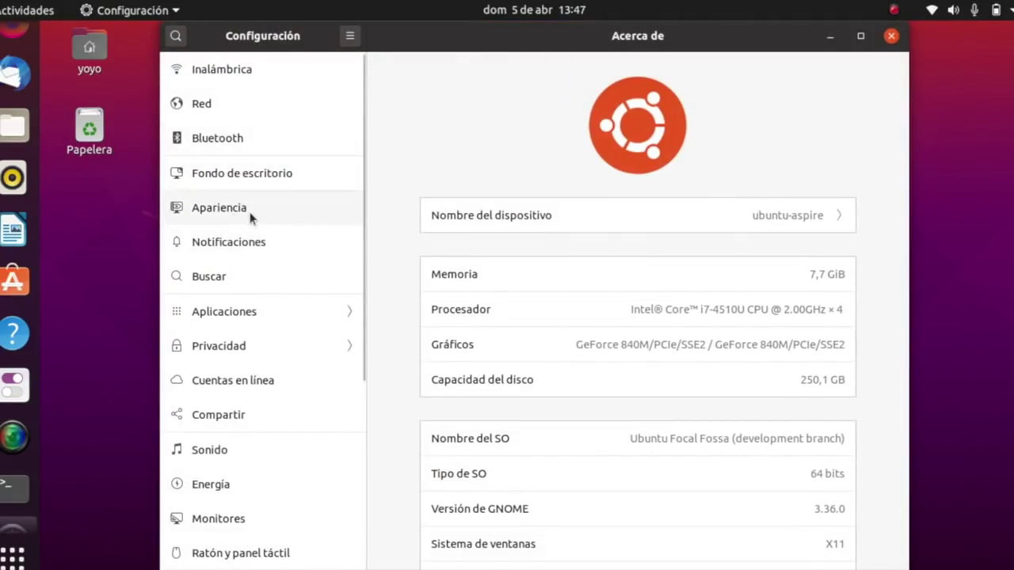
pyautogui.click(253, 213)
pyautogui.click(783, 182)
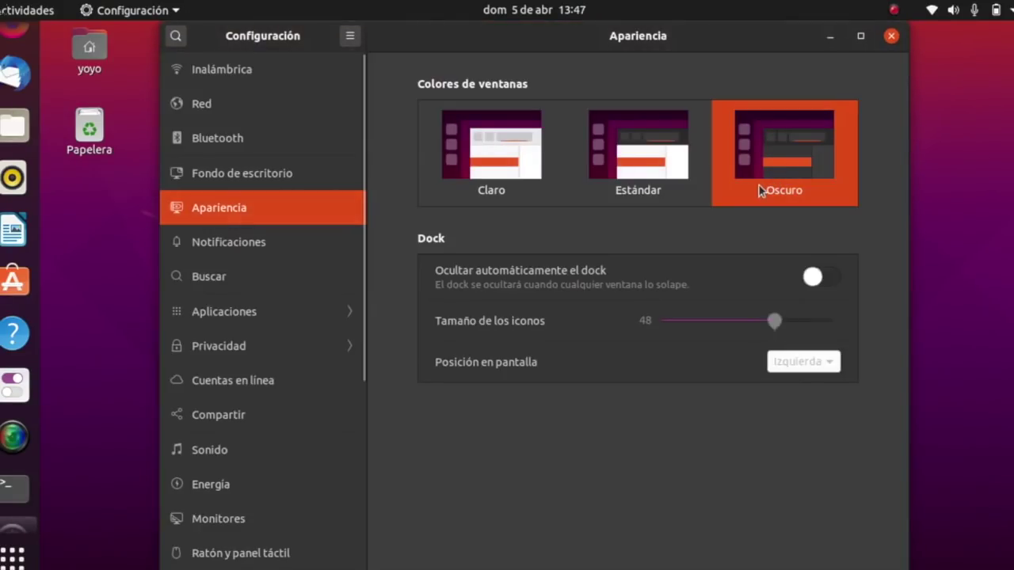
pyautogui.click(890, 37)
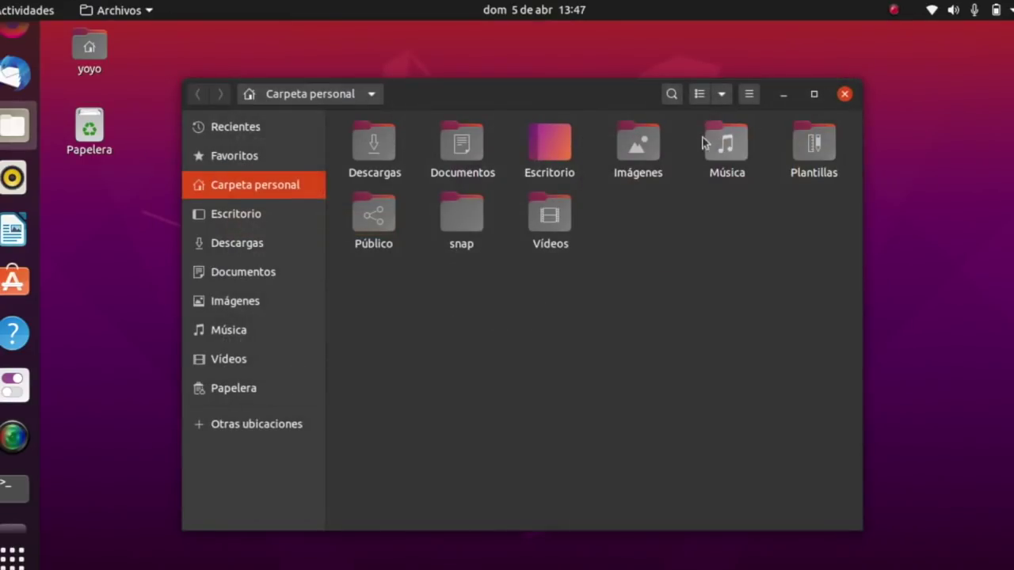
pyautogui.moveTo(605, 97); pyautogui.dragTo(634, 88)
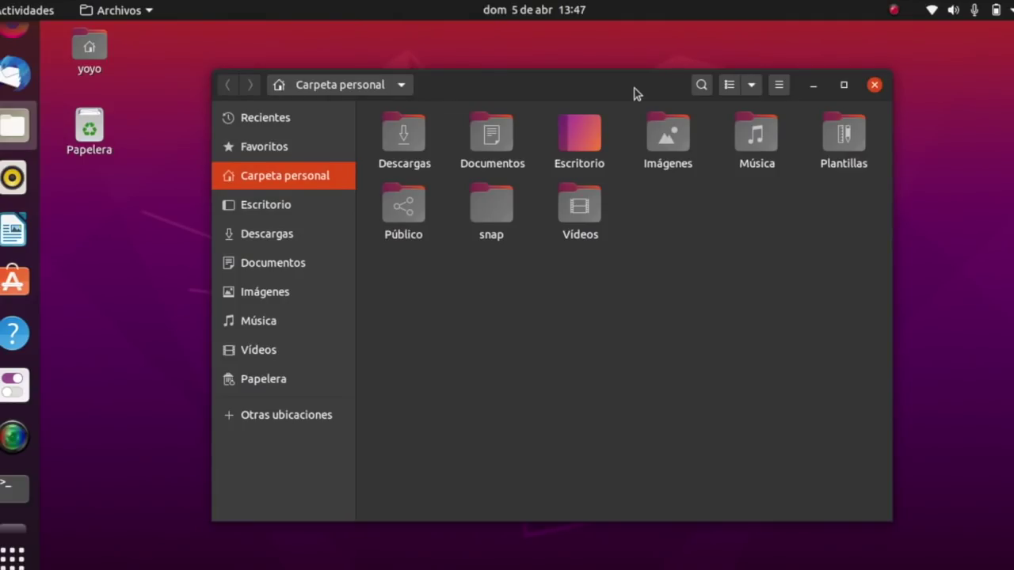
pyautogui.moveTo(634, 88); pyautogui.dragTo(581, 81)
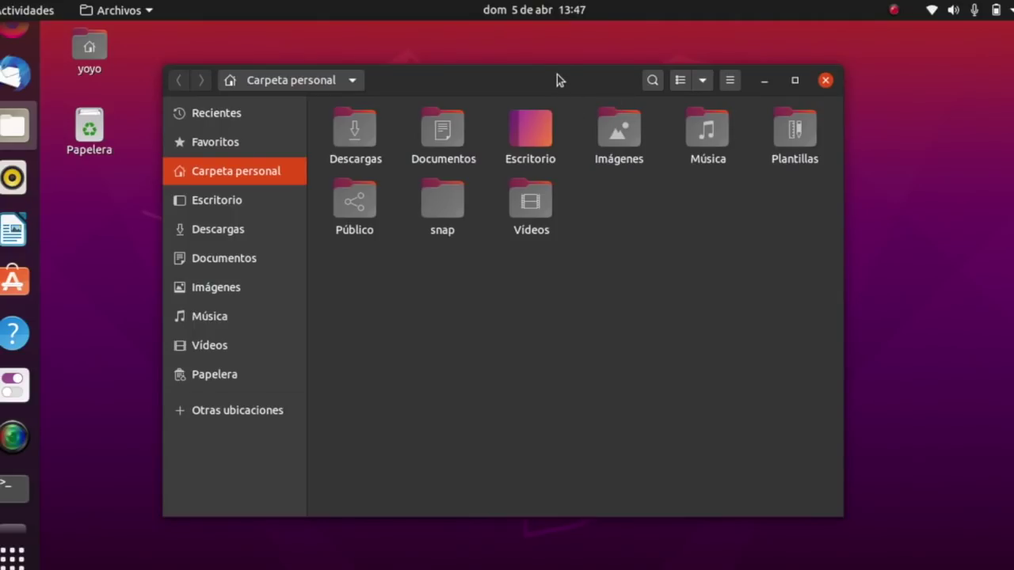
pyautogui.moveTo(557, 79); pyautogui.dragTo(575, 85)
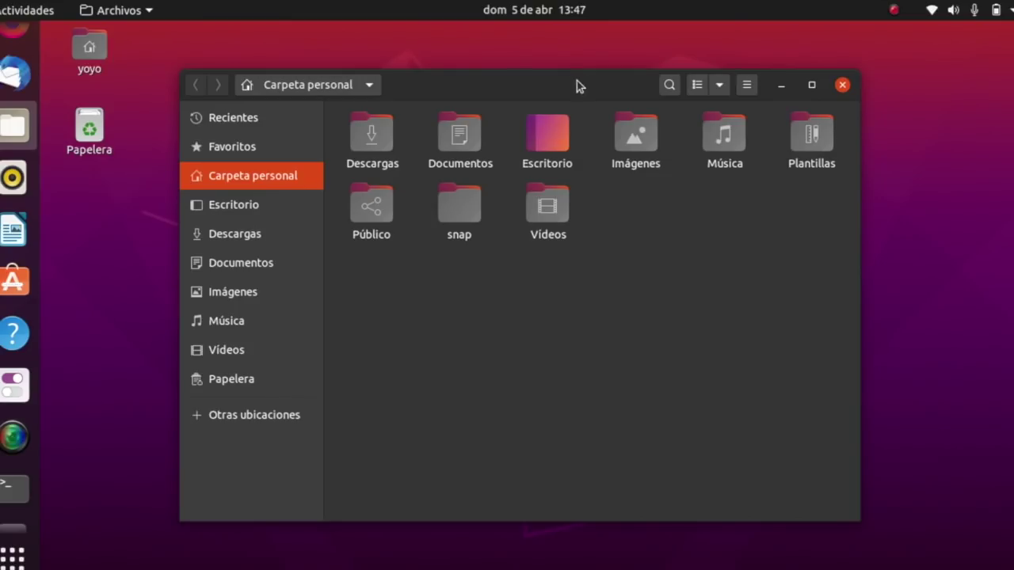
pyautogui.moveTo(588, 84); pyautogui.dragTo(621, 88)
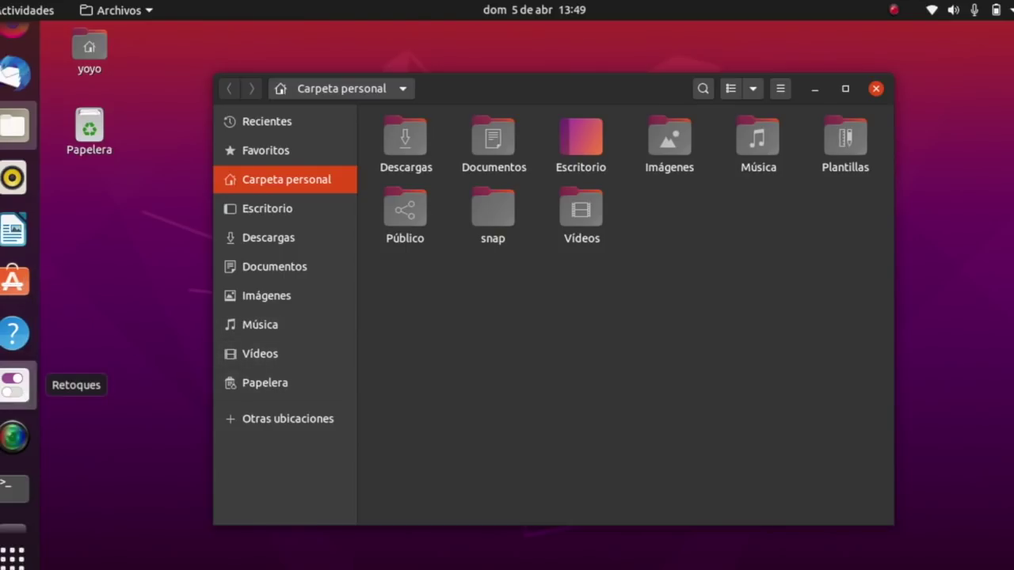
# Look over the Apariencia and Extensiones pages of Retoques, and close both Retoques and the file manager.
pyautogui.click(14, 386)
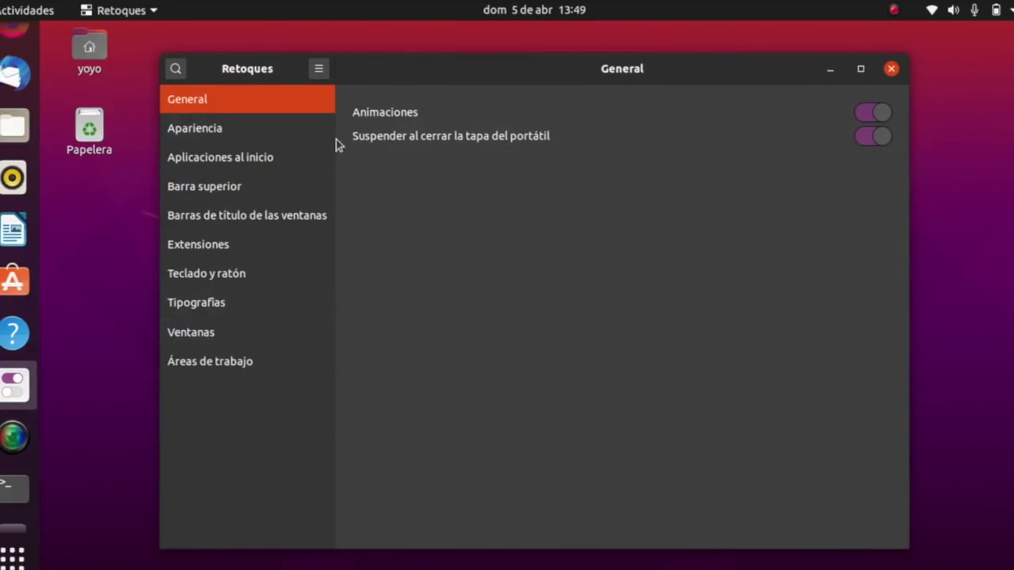
pyautogui.click(214, 136)
pyautogui.click(216, 246)
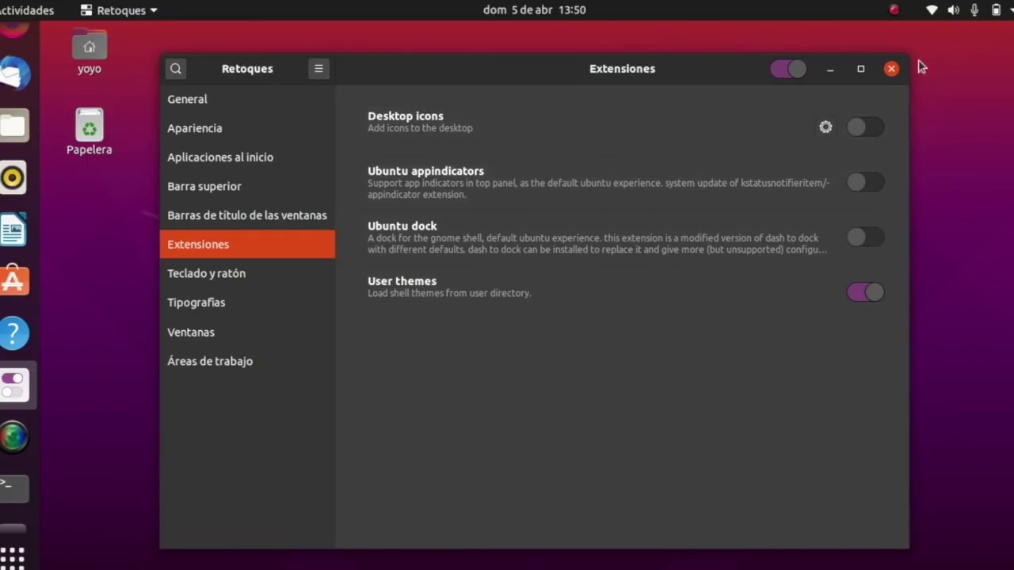
pyautogui.click(888, 70)
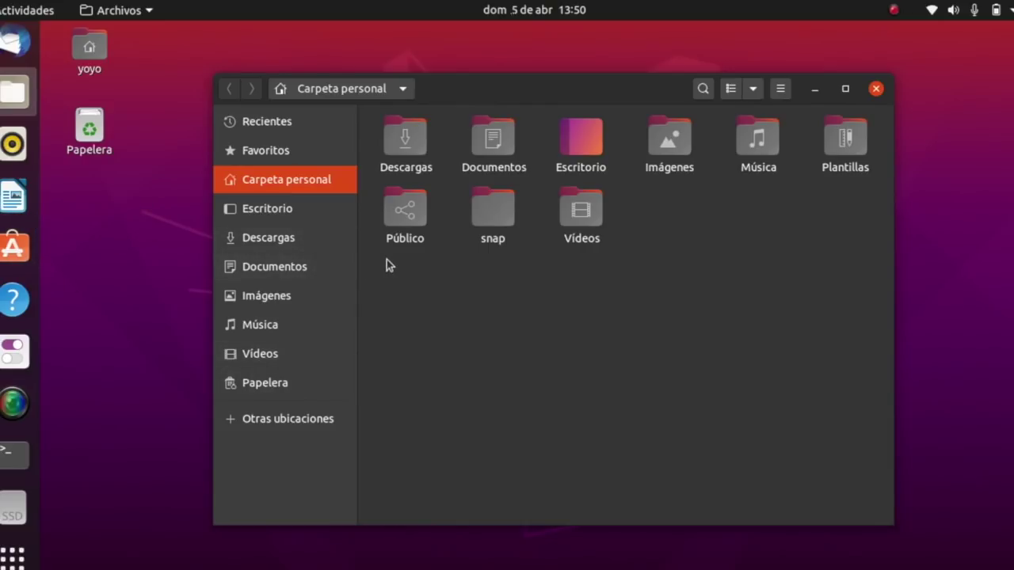
pyautogui.click(874, 89)
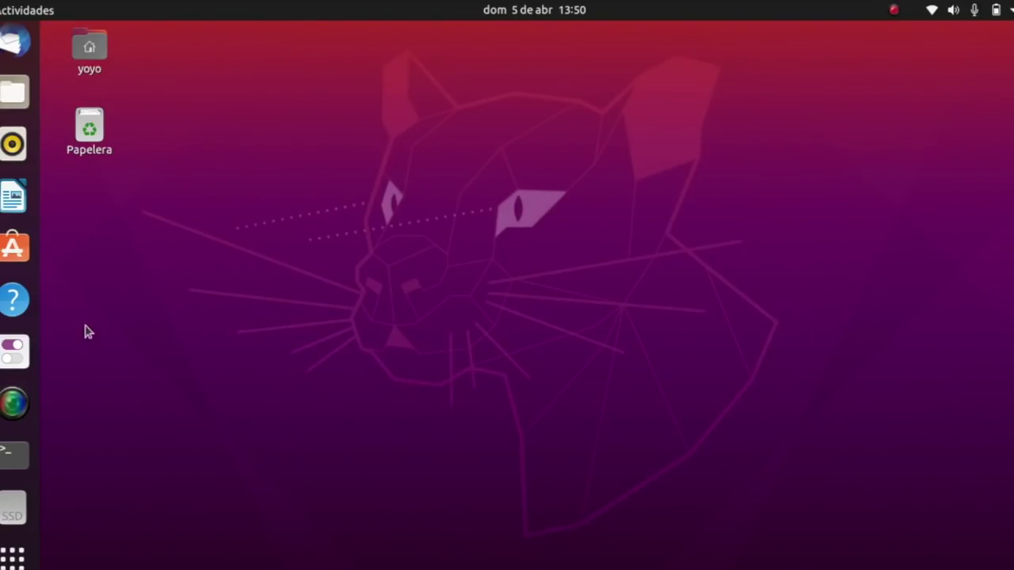
# Open LibreOffice Writer, dismiss the tip of the day to view it in the dark theme, and close it.
pyautogui.click(13, 198)
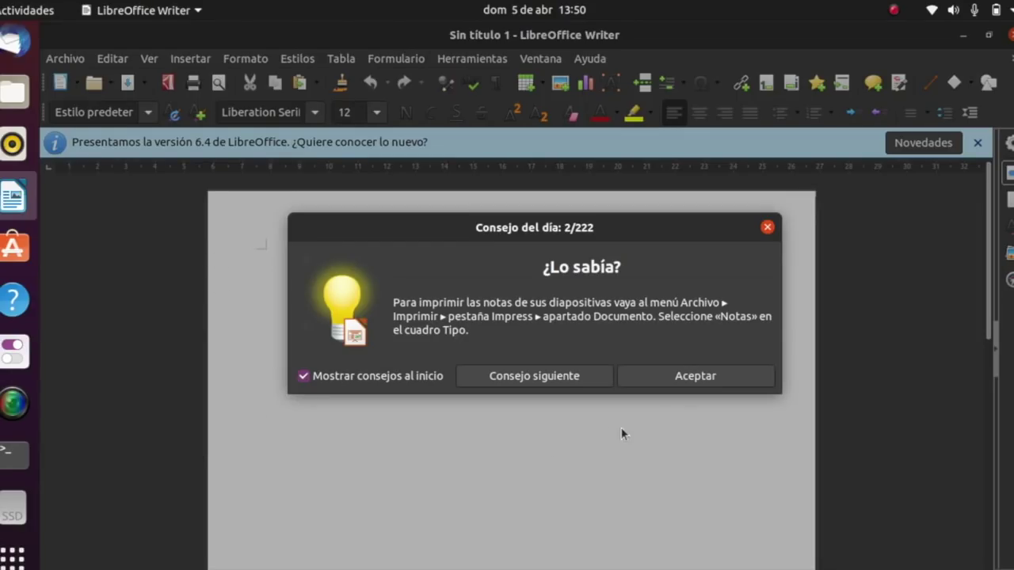
pyautogui.click(686, 383)
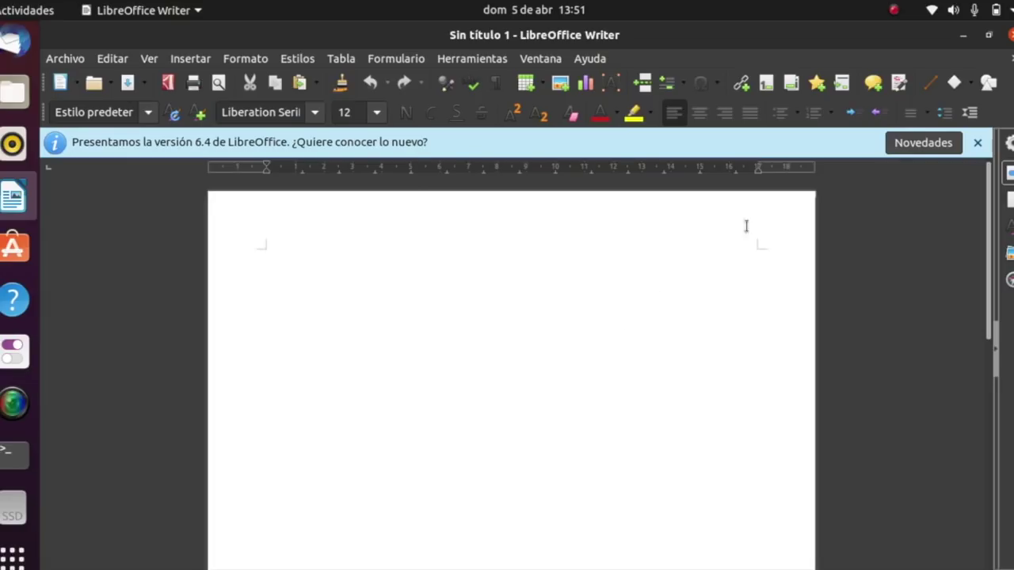
pyautogui.click(1010, 35)
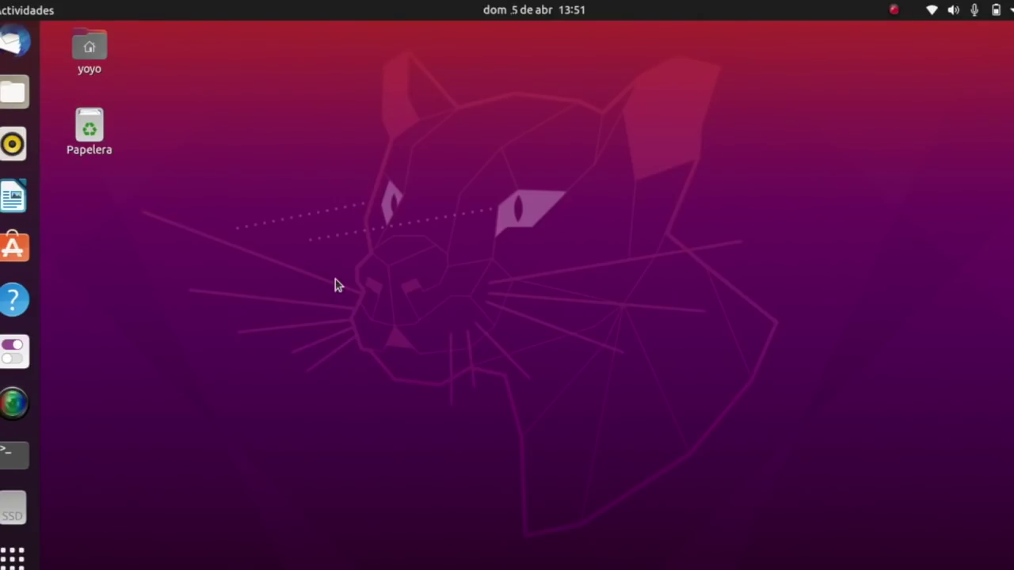
# Review the htop process list in an unmaximised terminal window, and close the terminal along with its running process.
pyautogui.click(14, 453)
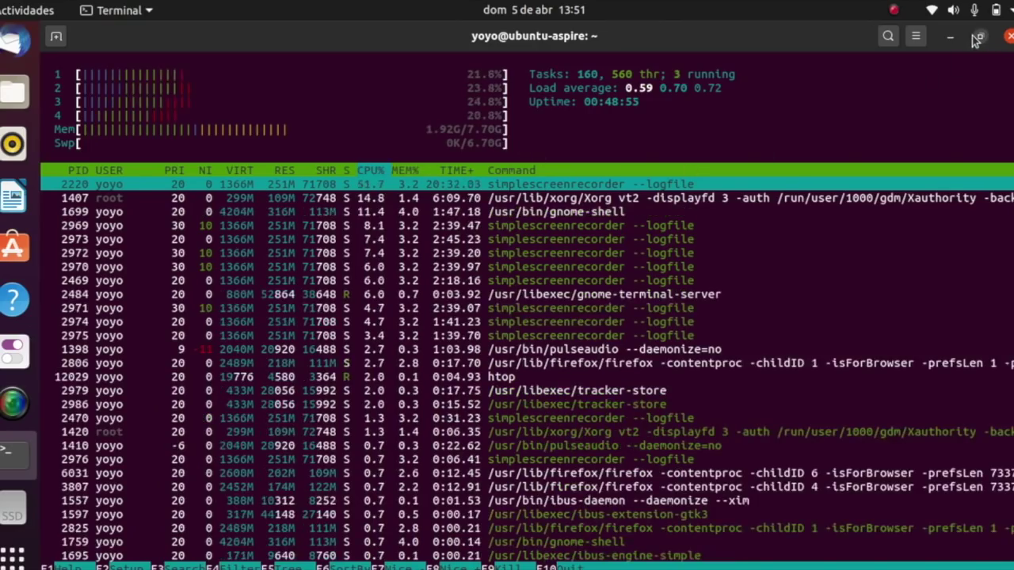
pyautogui.click(980, 37)
pyautogui.moveTo(427, 36); pyautogui.dragTo(664, 84)
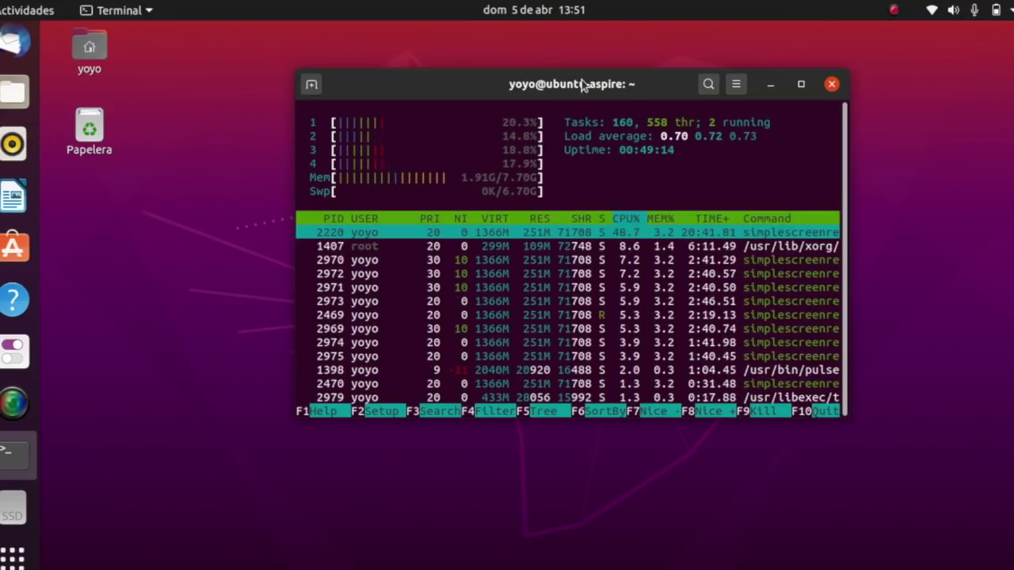
pyautogui.moveTo(583, 82); pyautogui.dragTo(540, 86)
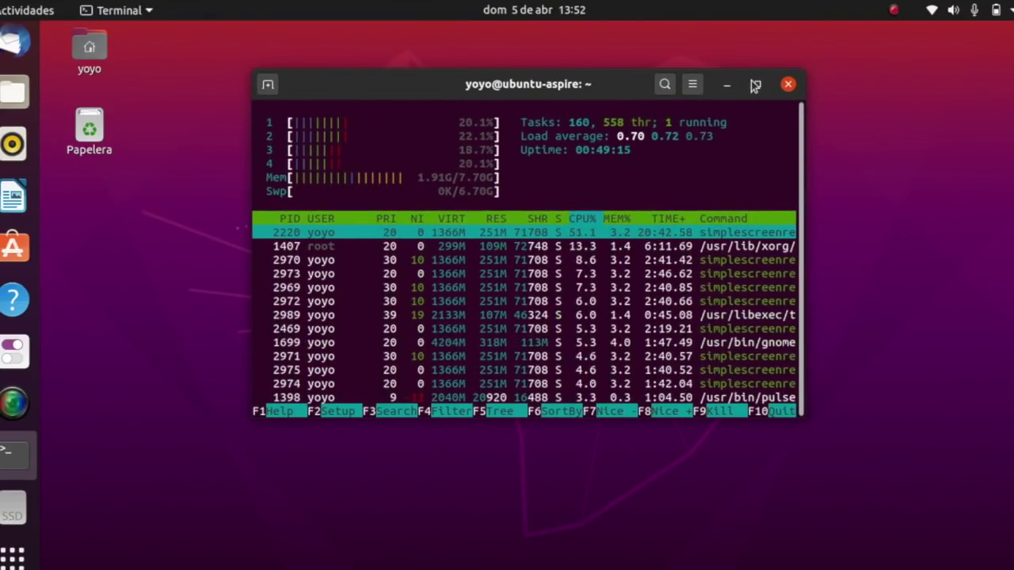
pyautogui.click(787, 85)
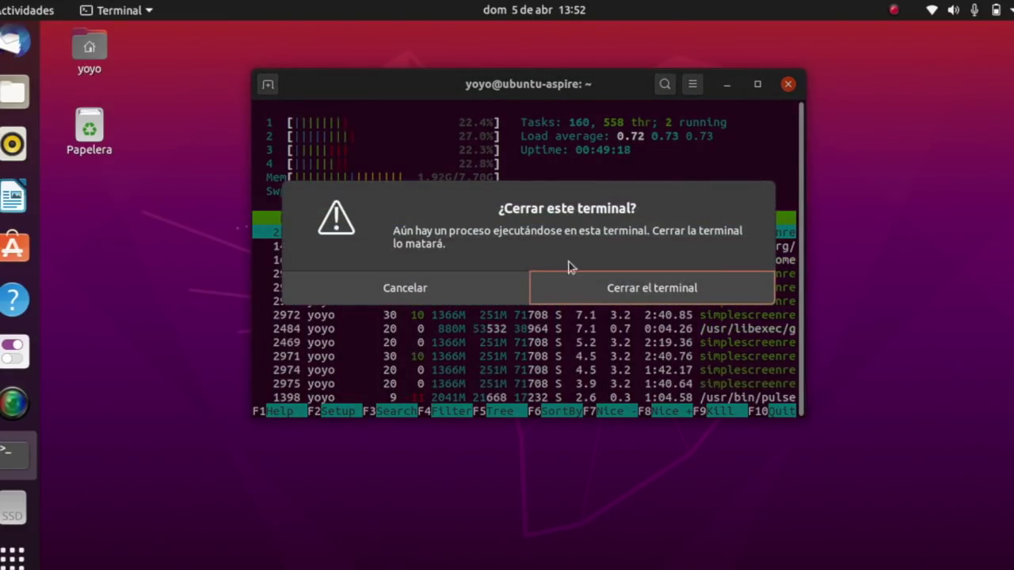
pyautogui.click(588, 292)
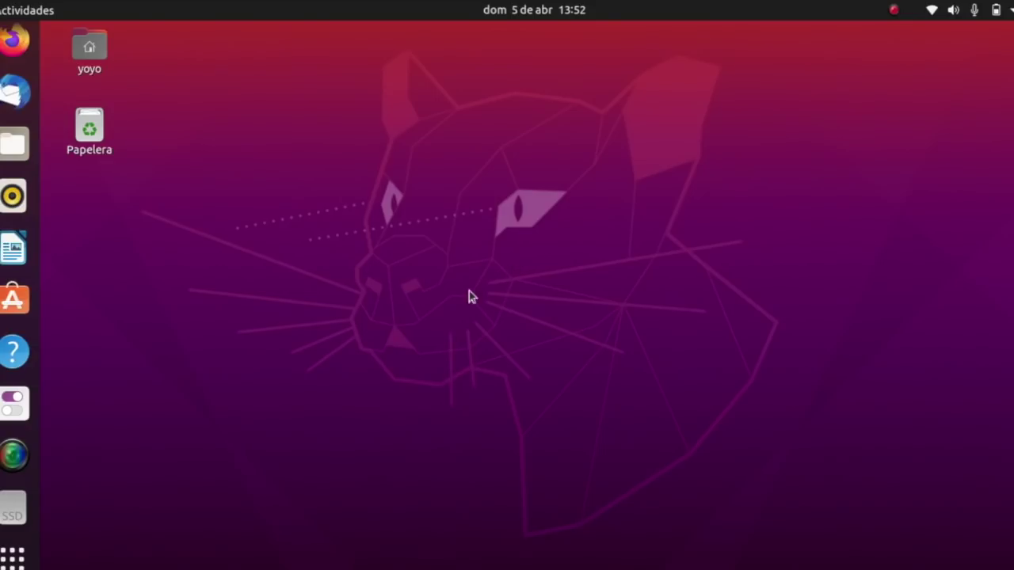
# Bring up the SimpleScreenRecorder window with the recording in progress.
pyautogui.click(13, 455)
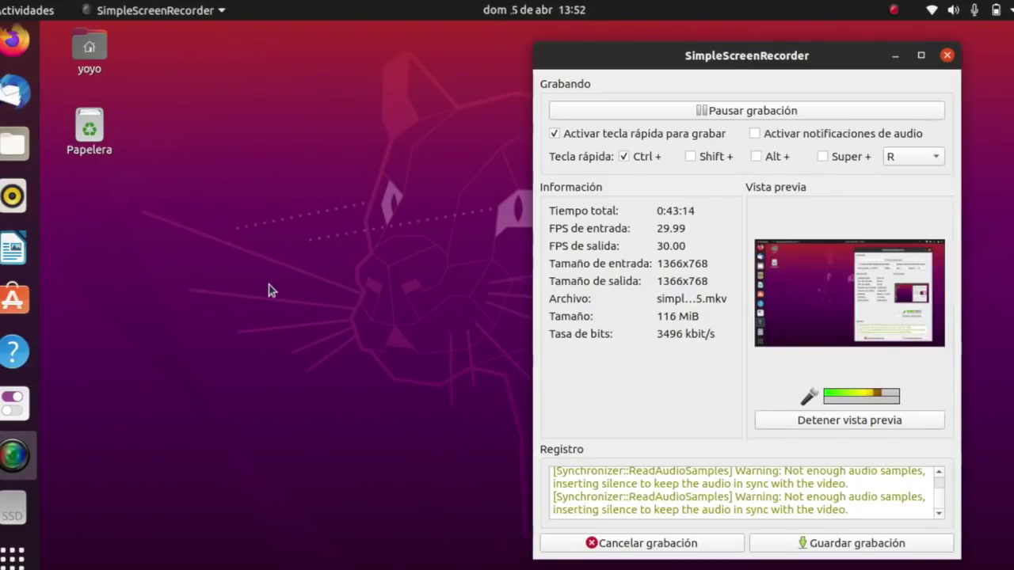